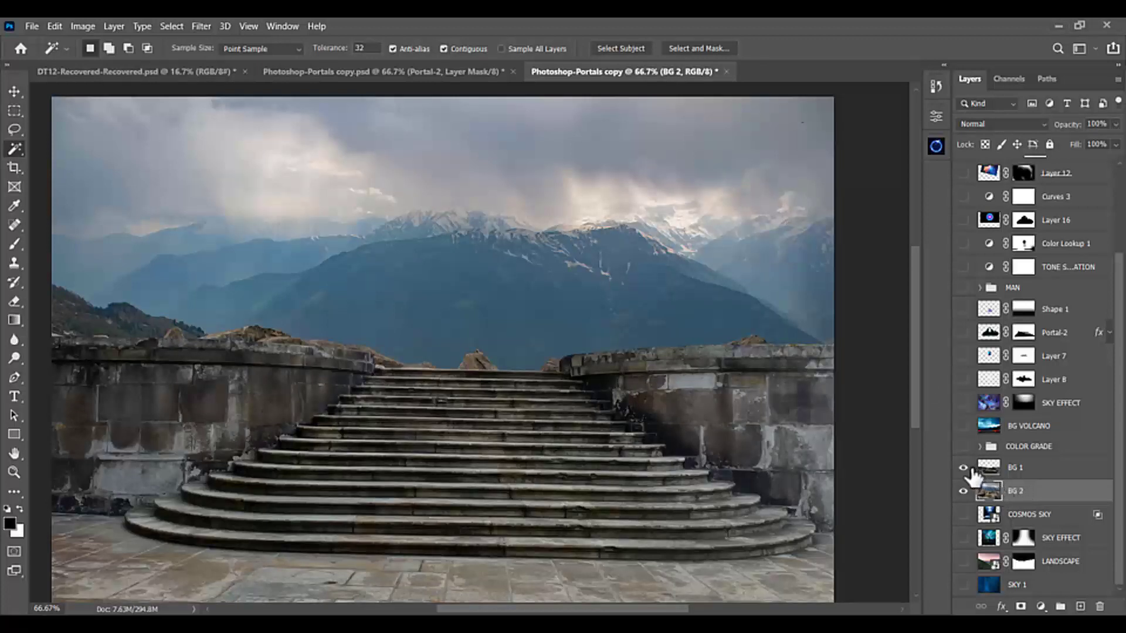
# Move the BG 2 layer above BG 1 and select its sky and distant mountains with the Magic Wand.
pyautogui.moveTo(994, 496); pyautogui.dragTo(1002, 472)
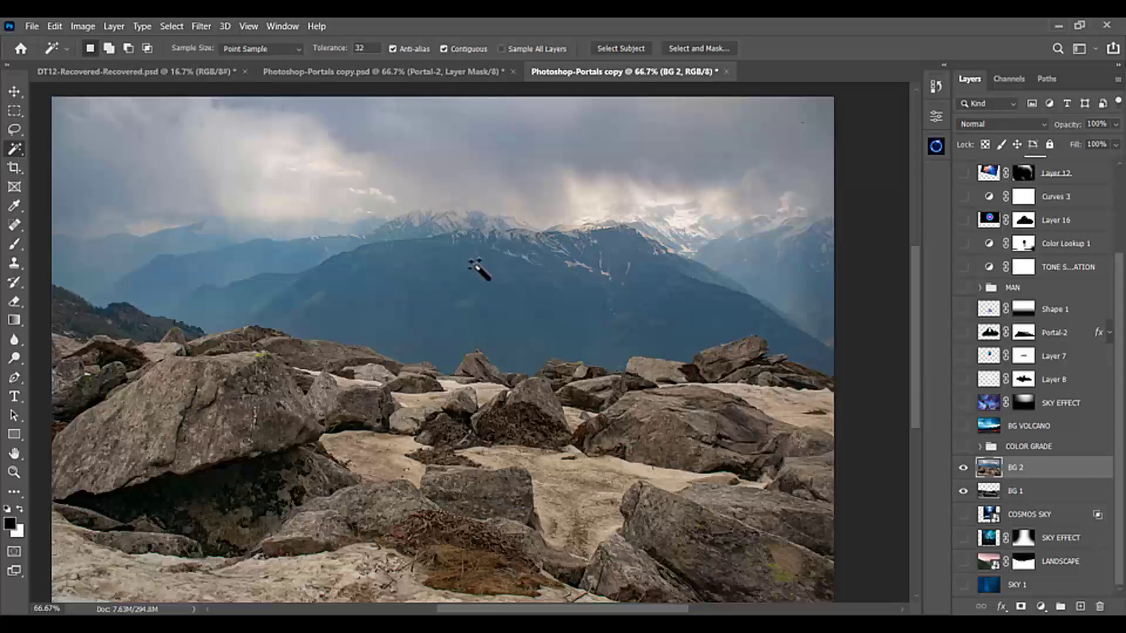
pyautogui.keyDown('shift'); pyautogui.click(473, 262); pyautogui.keyUp('shift')
pyautogui.keyDown('shift'); pyautogui.click(256, 205); pyautogui.keyUp('shift')
pyautogui.keyDown('shift'); pyautogui.click(211, 205); pyautogui.keyUp('shift')
pyautogui.keyDown('shift'); pyautogui.click(157, 217); pyautogui.keyUp('shift')
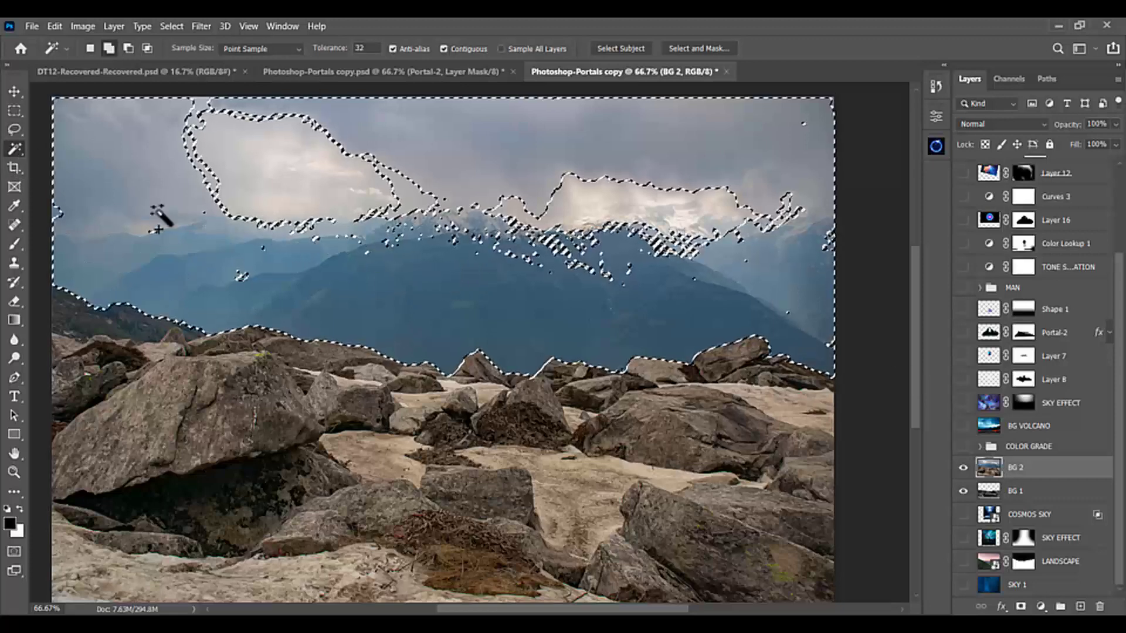
pyautogui.keyDown('shift'); pyautogui.click(281, 170); pyautogui.keyUp('shift')
pyautogui.keyDown('shift'); pyautogui.click(721, 176); pyautogui.keyUp('shift')
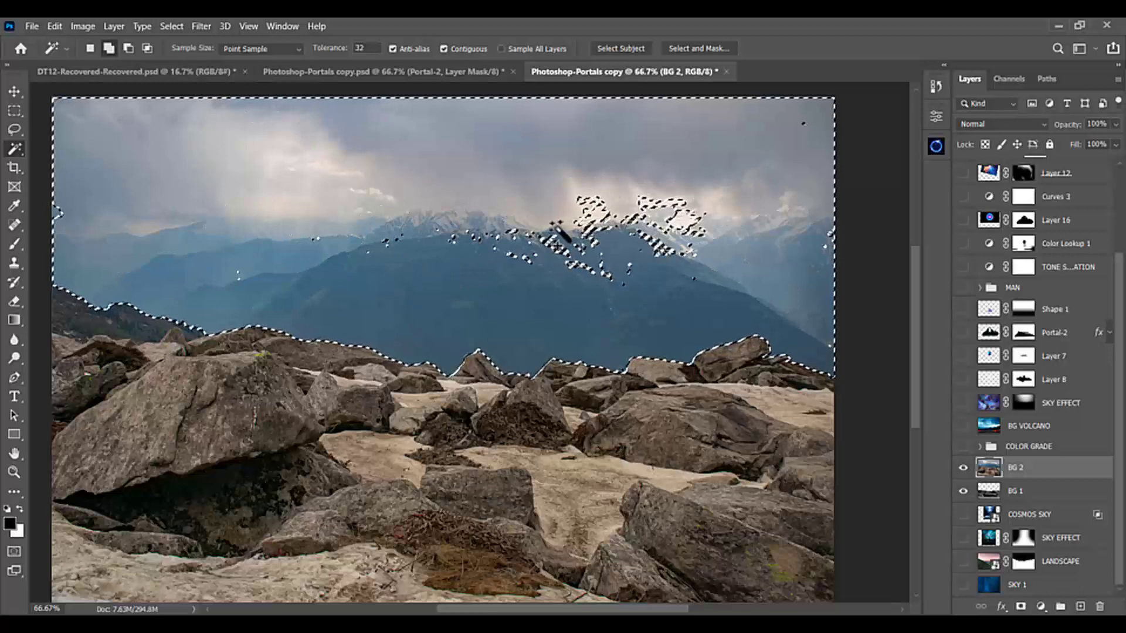
pyautogui.keyDown('shift'); pyautogui.click(680, 220); pyautogui.keyUp('shift')
pyautogui.keyDown('shift'); pyautogui.click(586, 232); pyautogui.keyUp('shift')
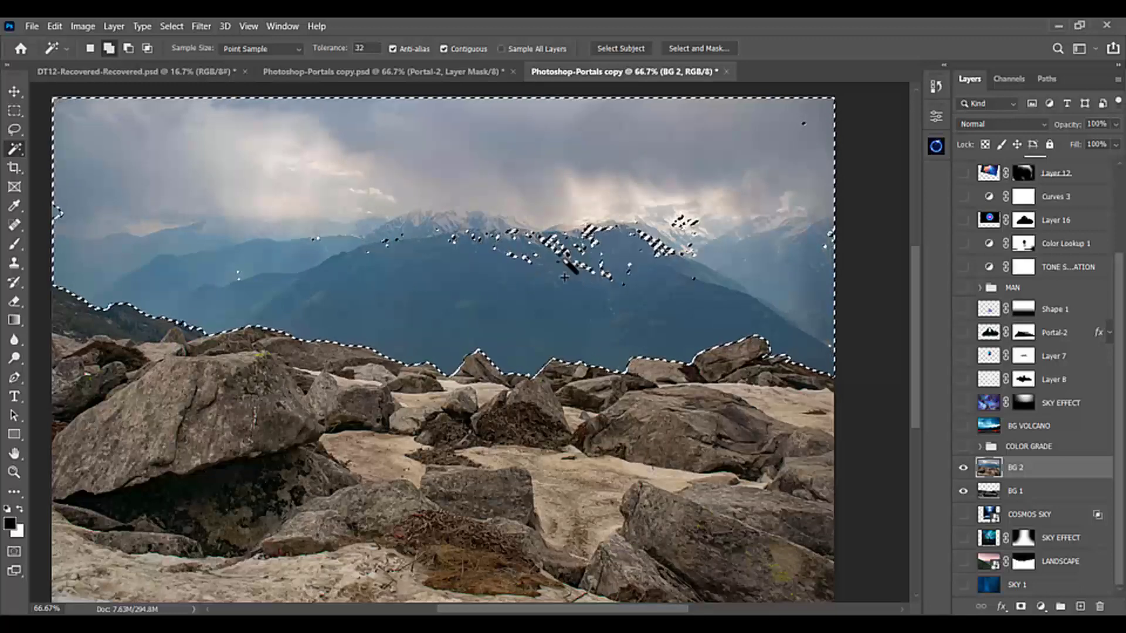
# Add the leftover specks to the selection with rectangular marquees, and mask the sky and mountains out of BG 2.
pyautogui.press('m')
pyautogui.moveTo(288, 196); pyautogui.dragTo(742, 270)
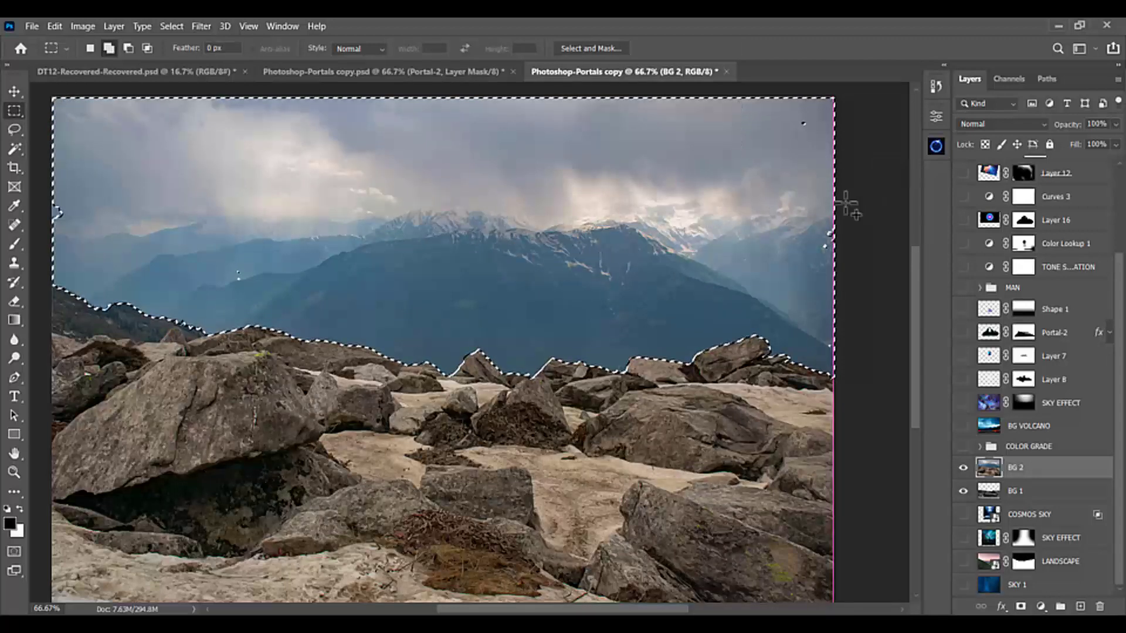
pyautogui.moveTo(299, 239); pyautogui.dragTo(402, 251)
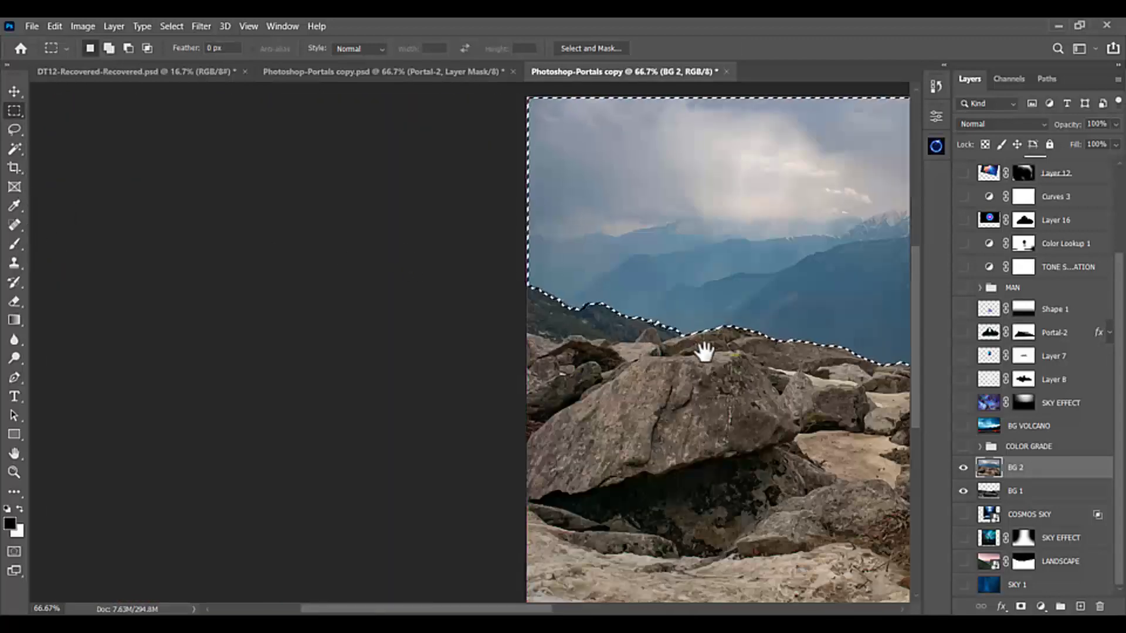
pyautogui.moveTo(704, 352); pyautogui.dragTo(272, 386)
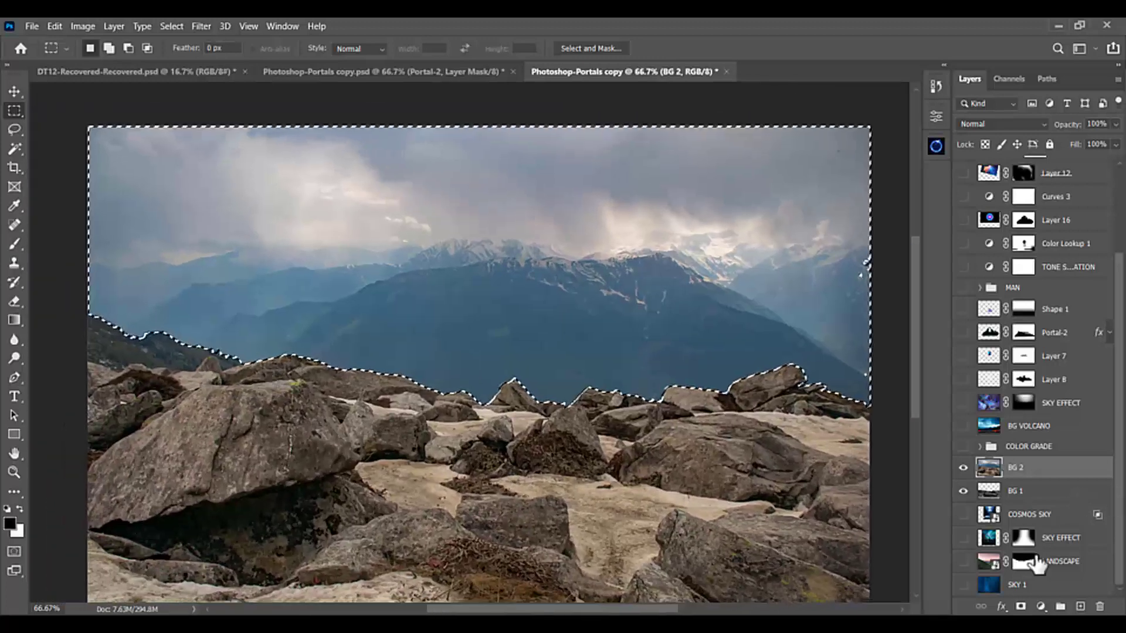
pyautogui.click(1020, 607)
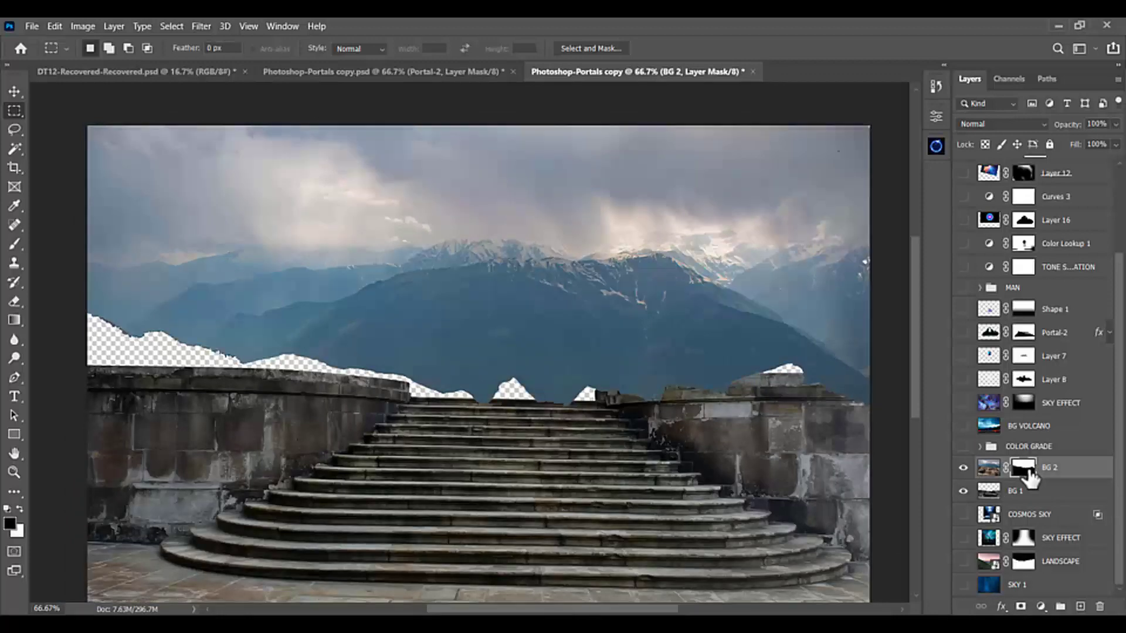
pyautogui.hotkey('ctrl', 'i')
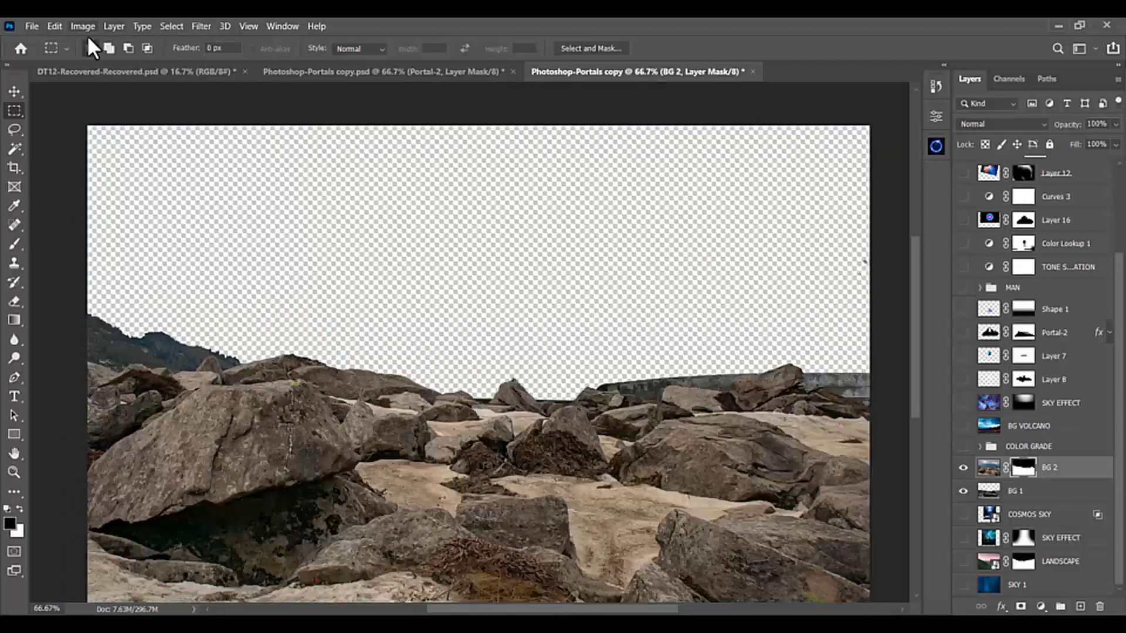
# Move the BG 2 rocks straight down by about 292 px so they sit in front of the lower stairs.
pyautogui.click(15, 91)
pyautogui.hotkey('ctrl', 't')
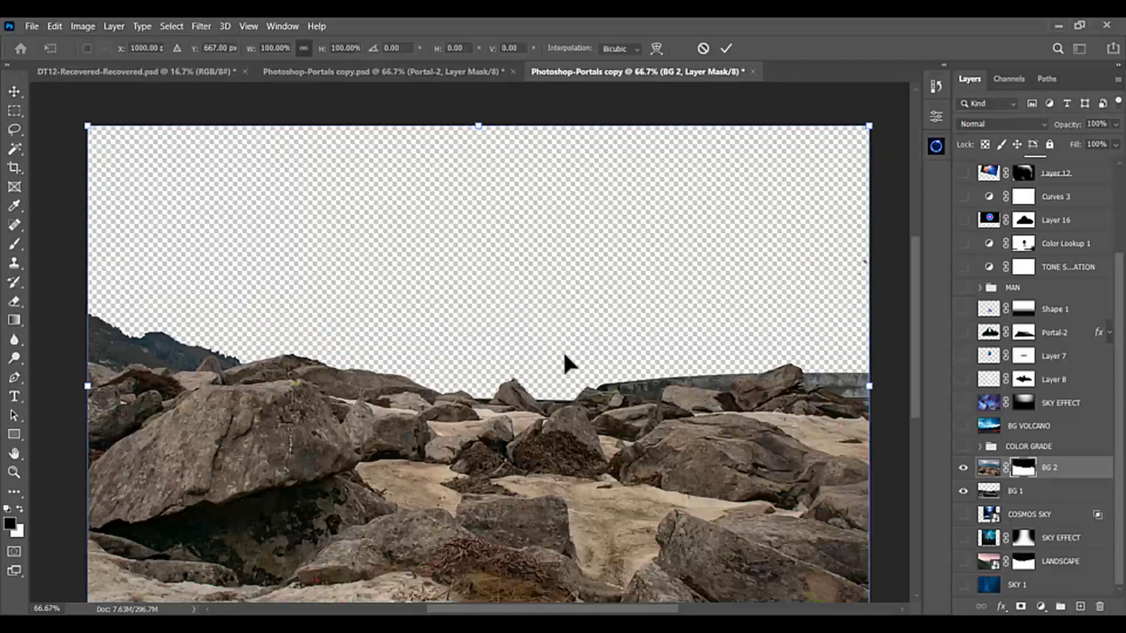
pyautogui.moveTo(574, 353); pyautogui.dragTo(575, 468)
pyautogui.press('Up')
pyautogui.press('Up')
pyautogui.press('Up')
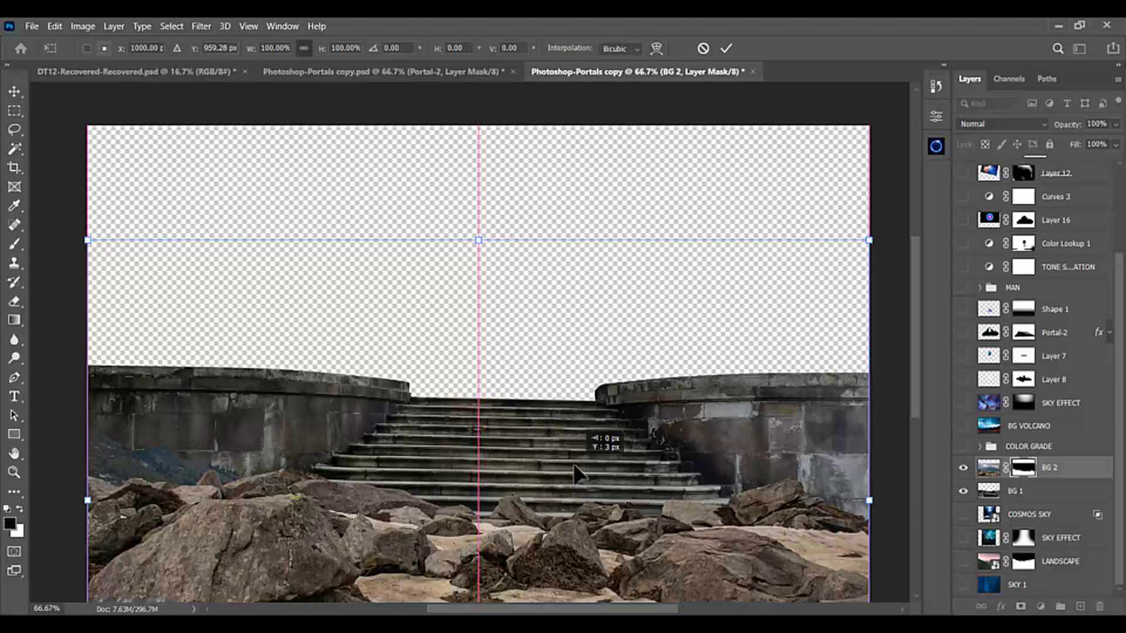
pyautogui.press('Return')
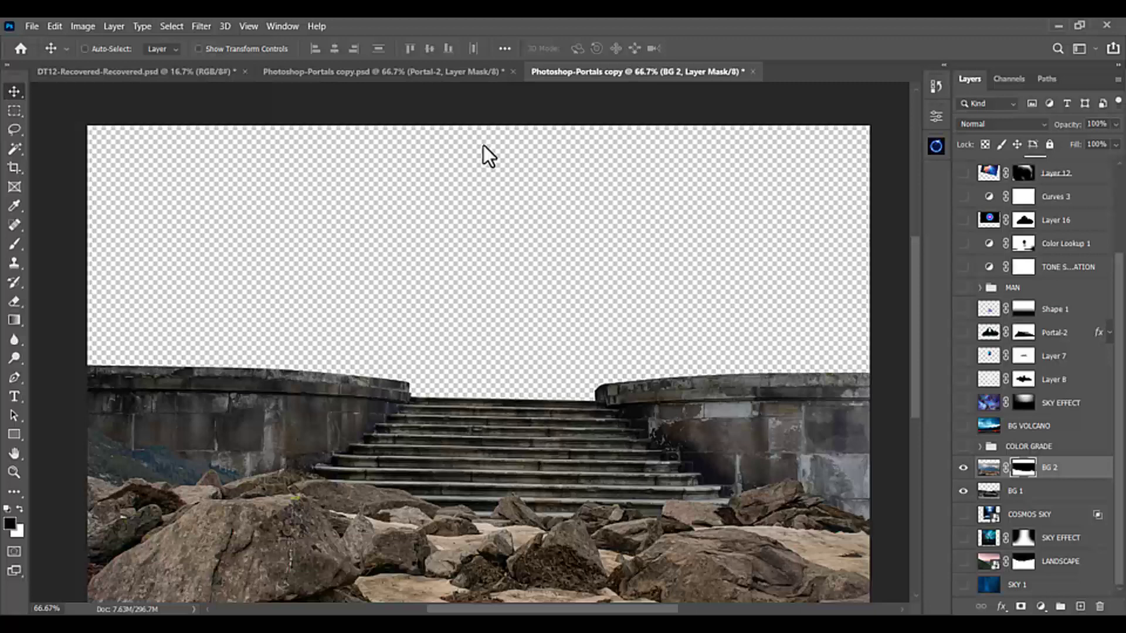
# Show the LANDSCAPE layer and select its entire pink sky with the Magic Wand.
pyautogui.hotkey('alt', '[')
pyautogui.hotkey('alt', '[')
pyautogui.hotkey('alt', '[')
pyautogui.hotkey('alt', '[')
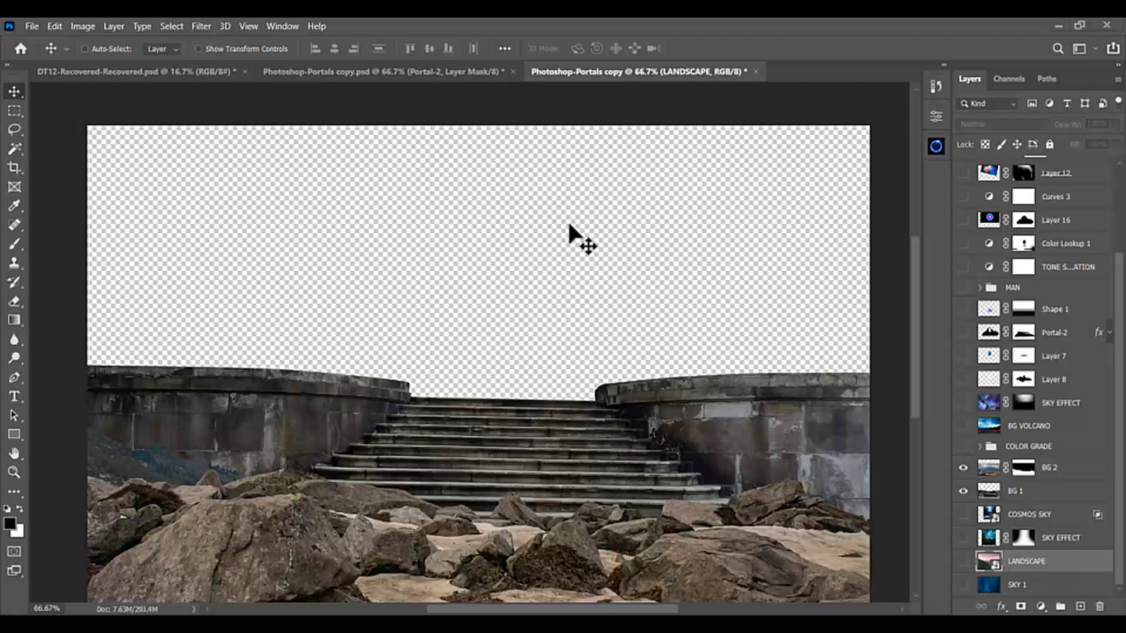
pyautogui.click(963, 561)
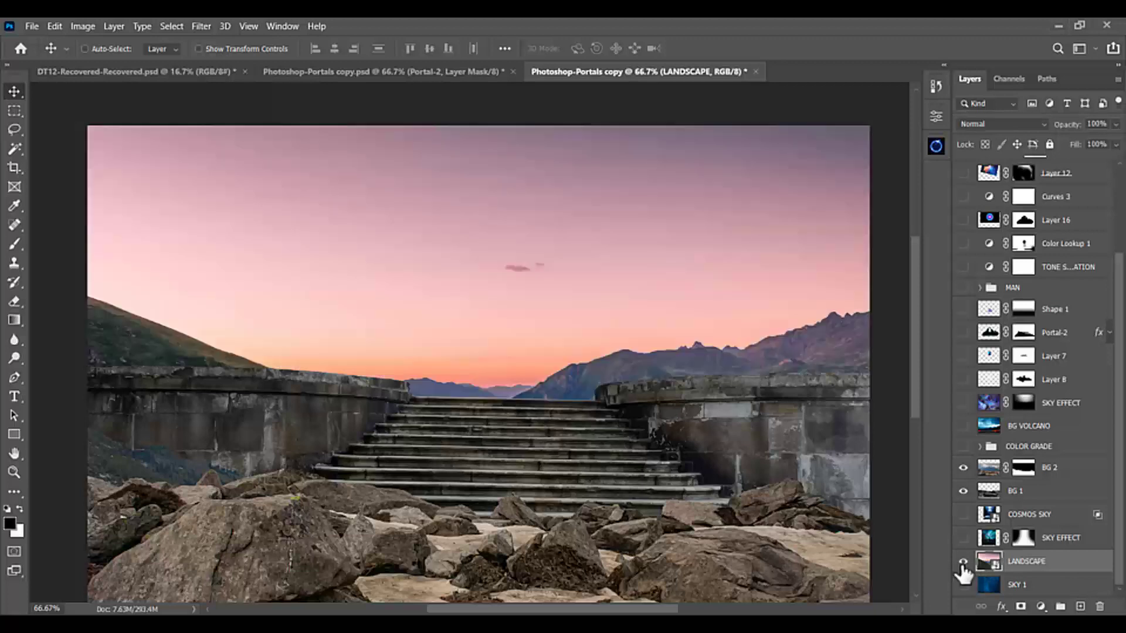
pyautogui.click(14, 148)
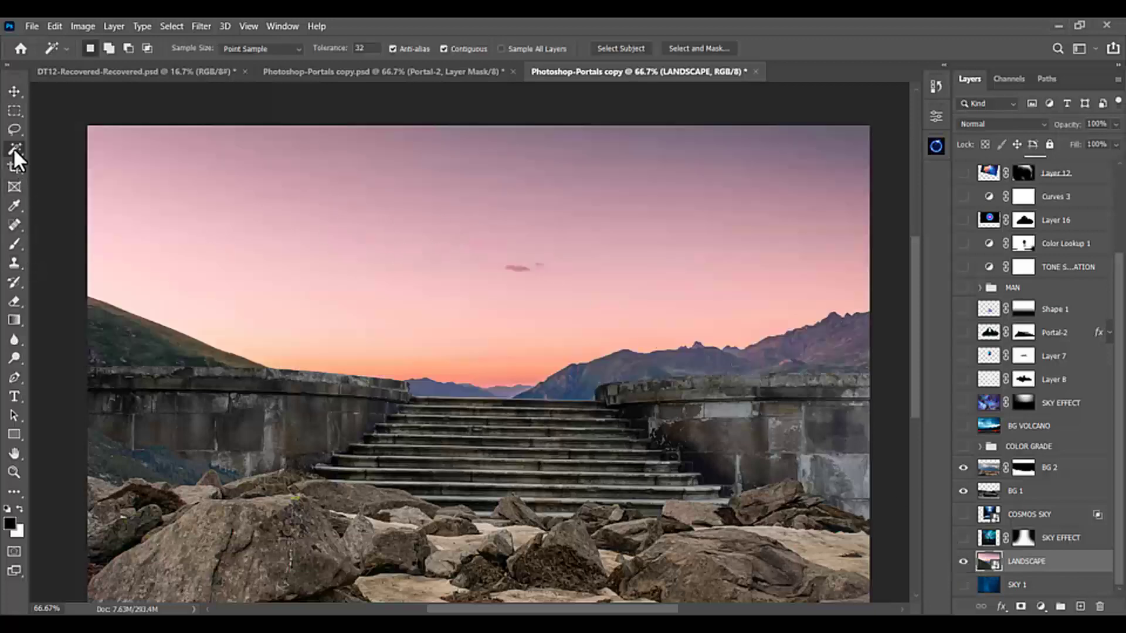
pyautogui.click(439, 309)
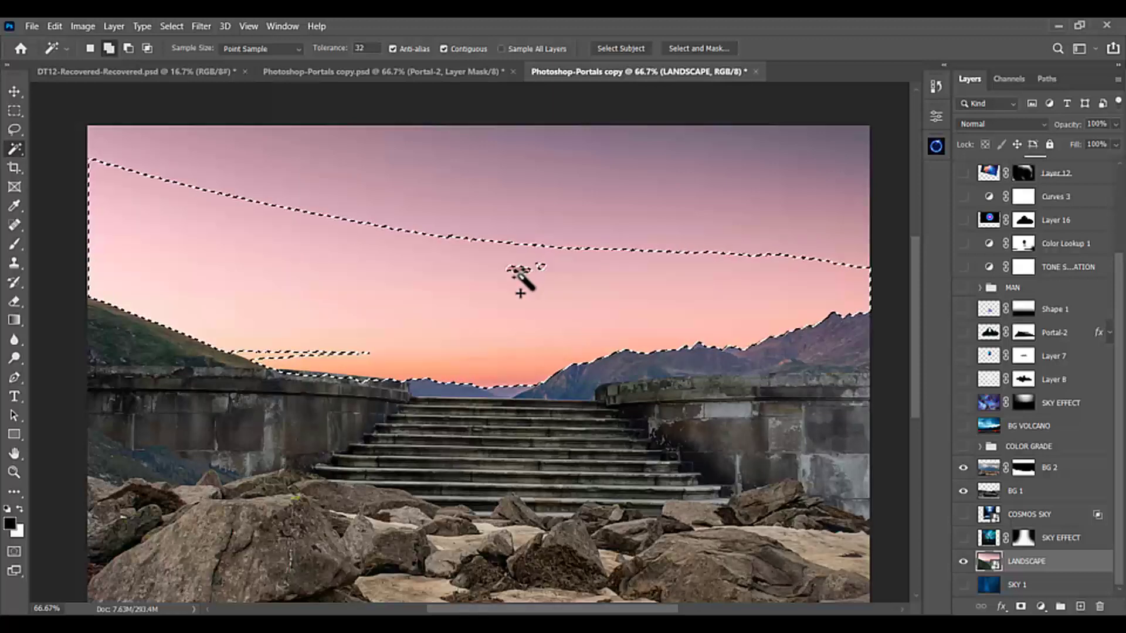
pyautogui.click(557, 206)
pyautogui.click(551, 199)
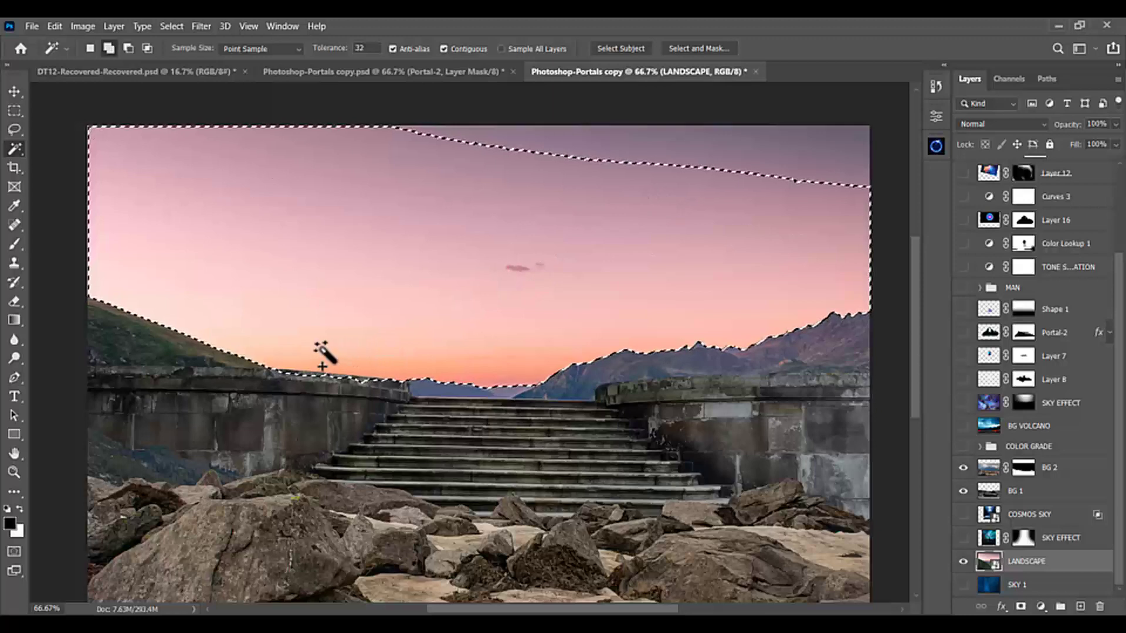
pyautogui.click(683, 159)
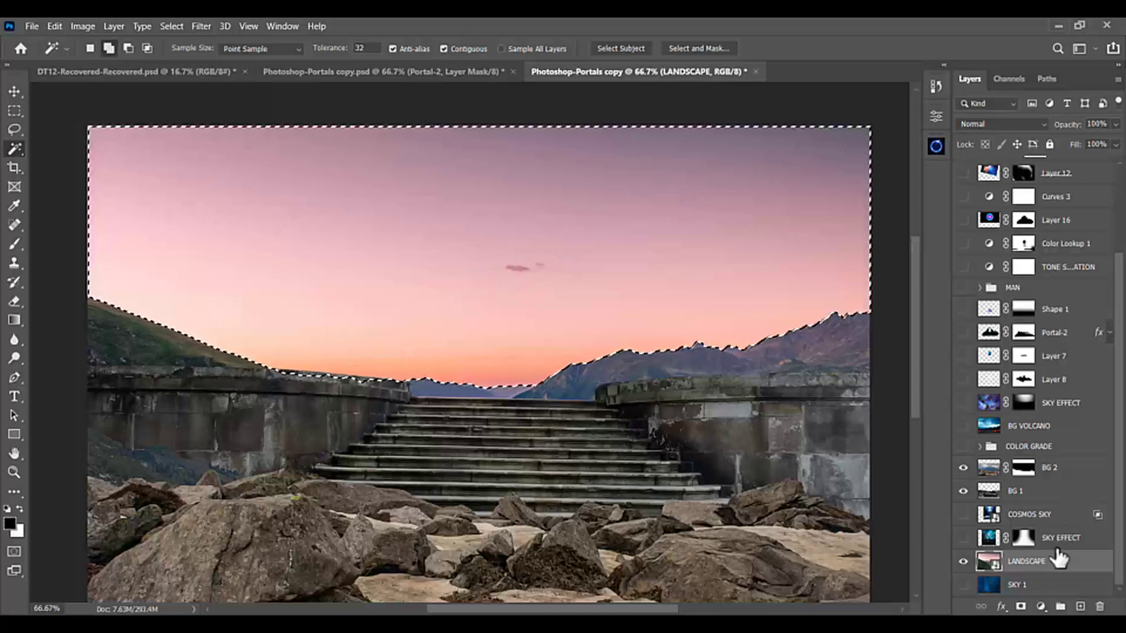
# Add a layer mask to LANDSCAPE from the selection and invert it to hide the pink sky.
pyautogui.click(1021, 606)
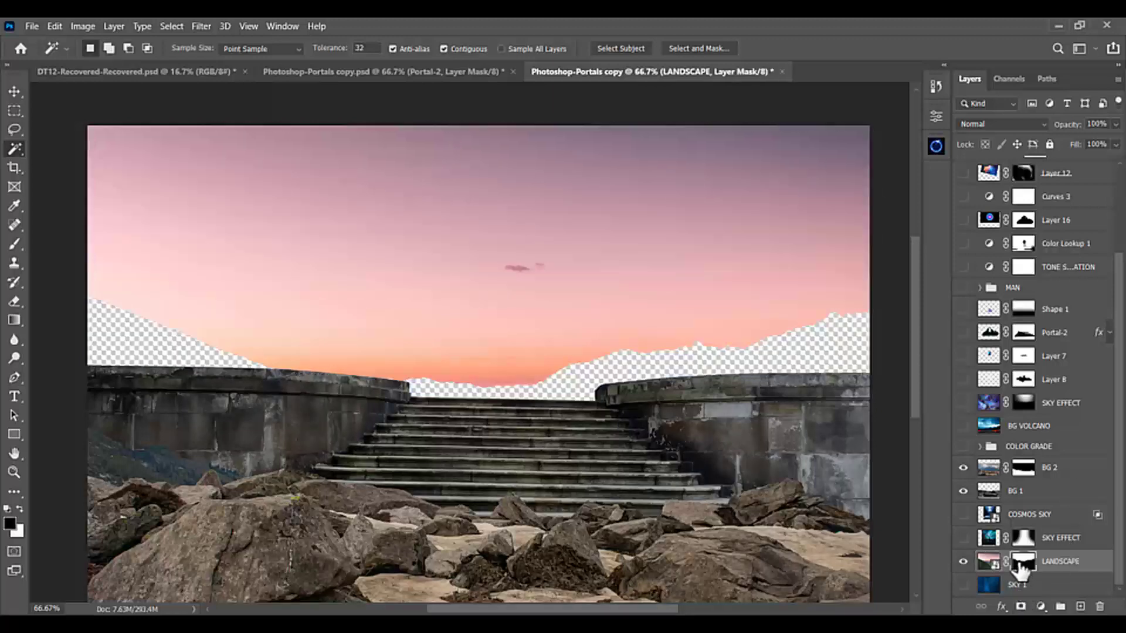
pyautogui.hotkey('ctrl', 'i')
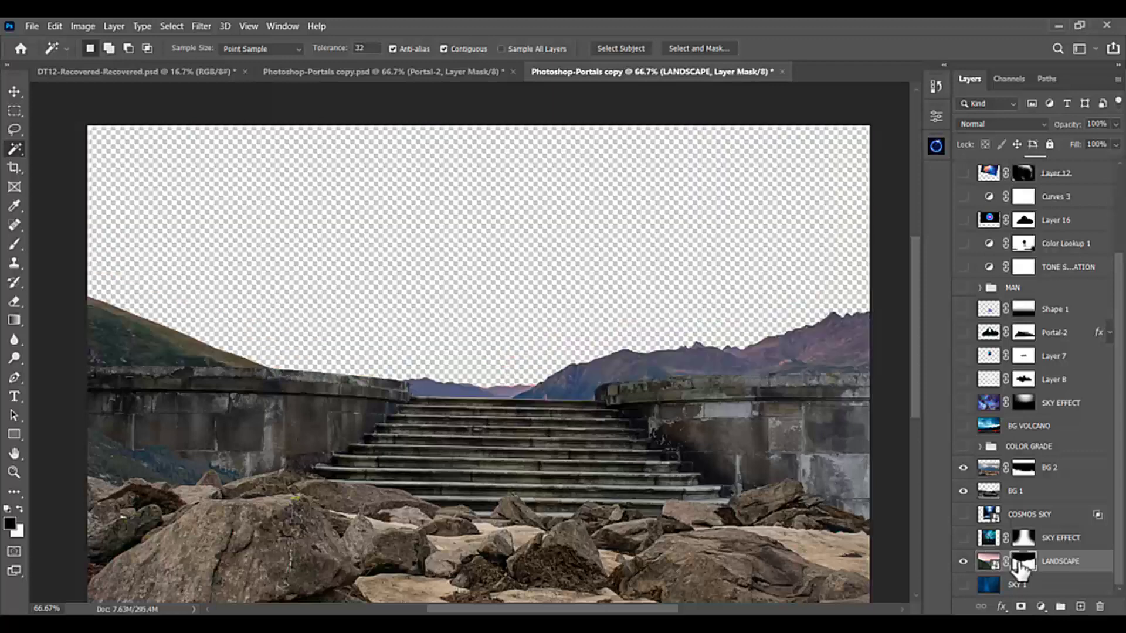
pyautogui.click(15, 92)
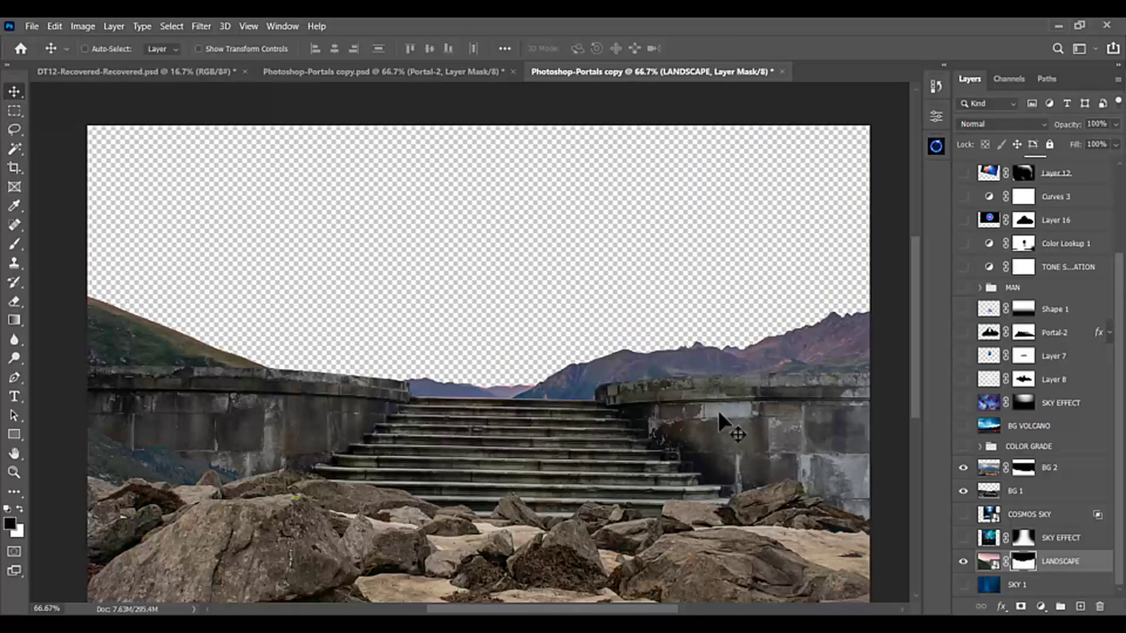
# Show the starry SKY 1 layer and the aurora SKY EFFECT layer behind the scene.
pyautogui.click(1030, 584)
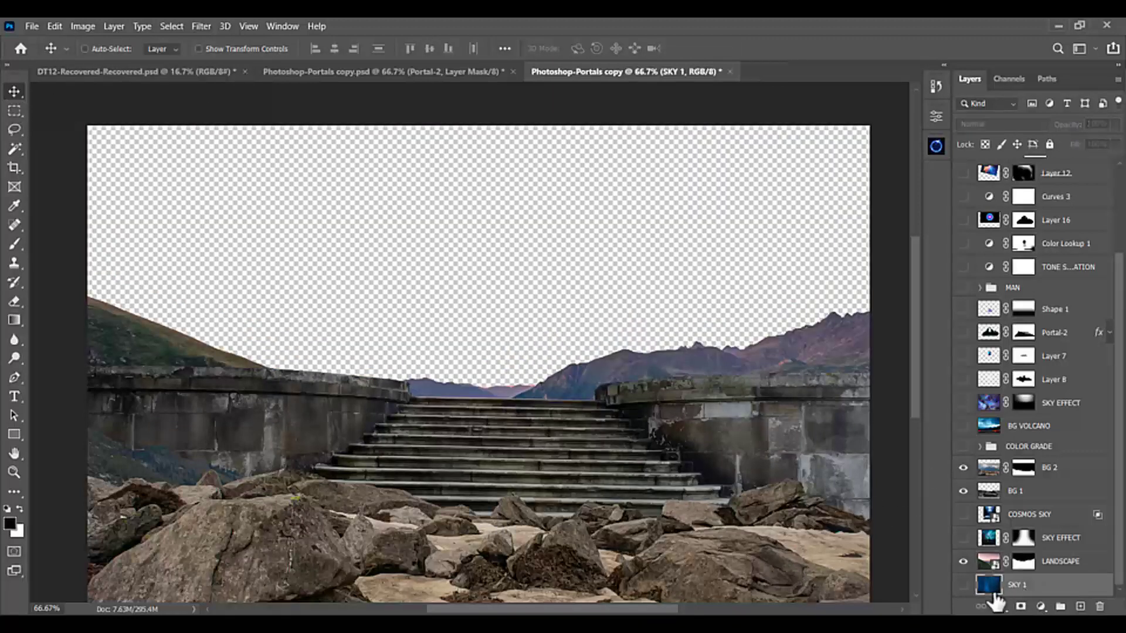
pyautogui.click(962, 585)
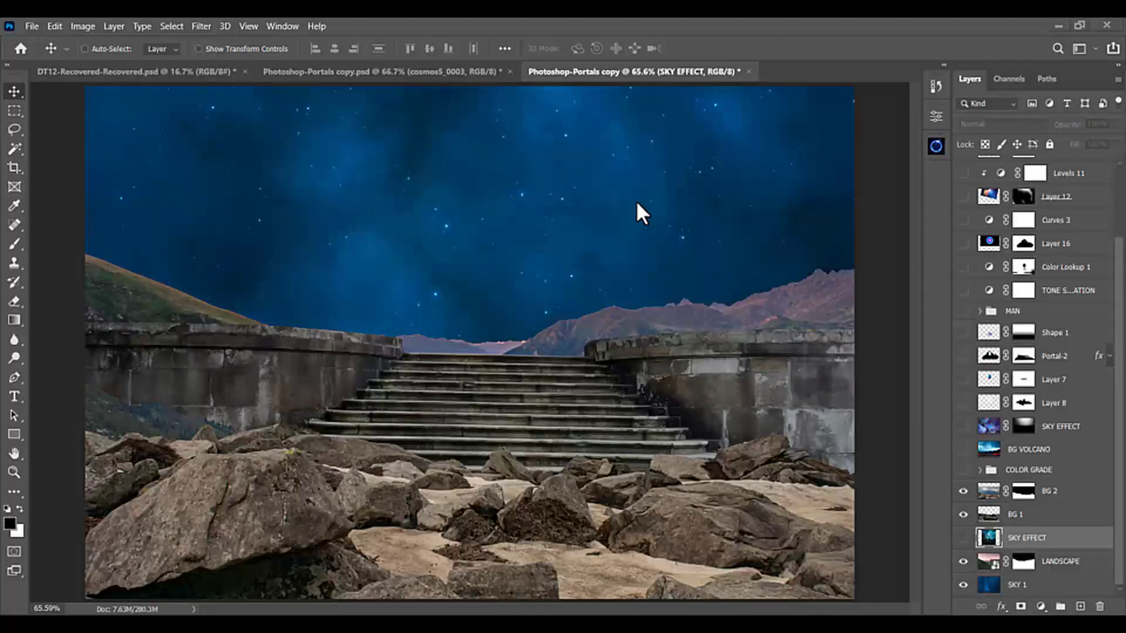
pyautogui.click(963, 538)
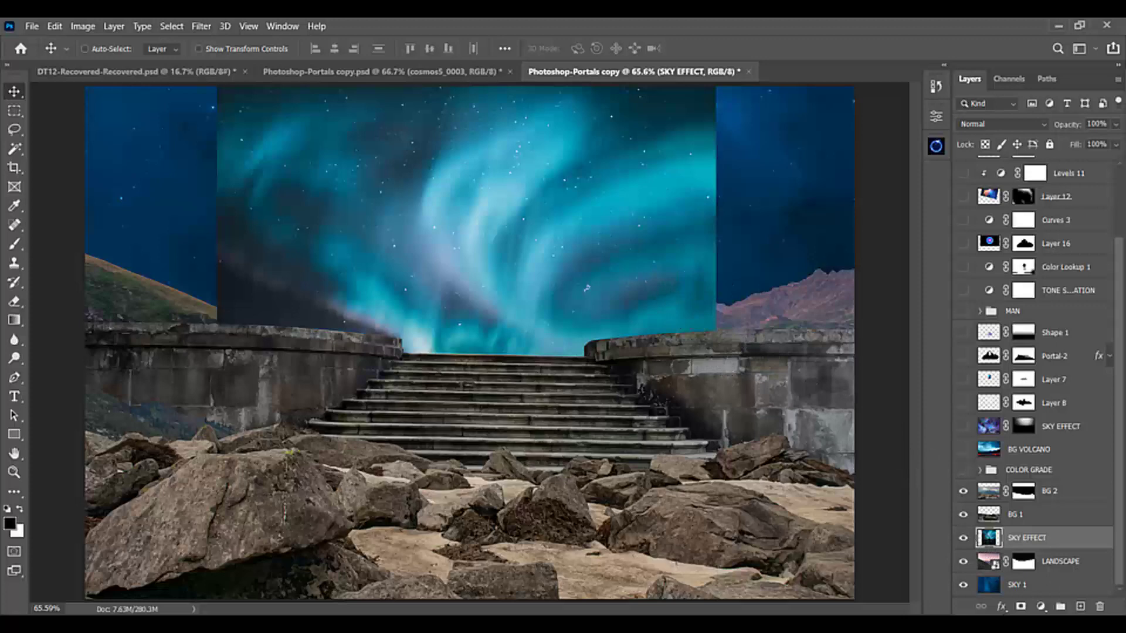
# Mask the SKY EFFECT layer, blending its hard edges with a soft 700 px black brush and restoring the aurora's lower part with white.
pyautogui.click(1020, 607)
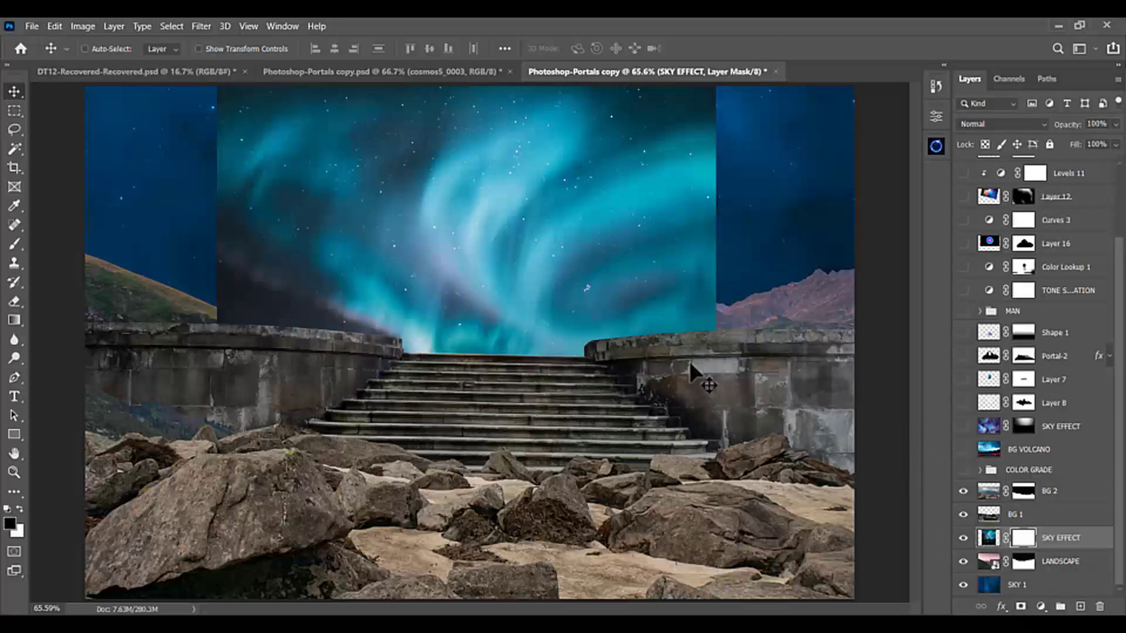
pyautogui.click(14, 242)
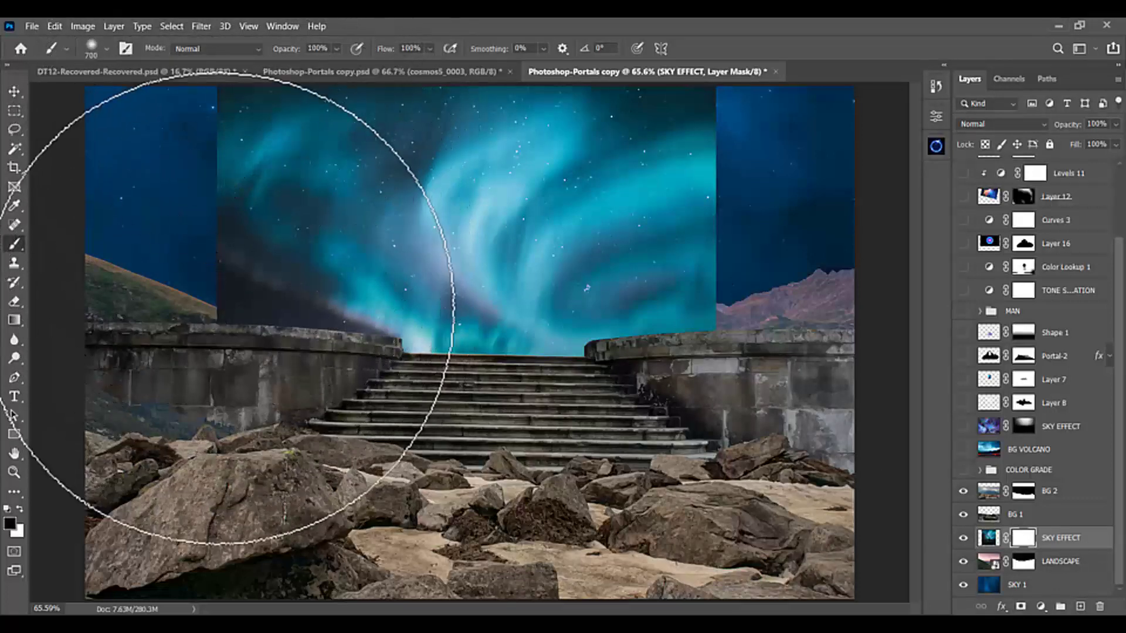
pyautogui.moveTo(795, 299)
pyautogui.mouseDown()
pyautogui.moveTo(712, 242)
pyautogui.moveTo(750, 311)
pyautogui.moveTo(749, 132)
pyautogui.moveTo(789, 241)
pyautogui.mouseUp()
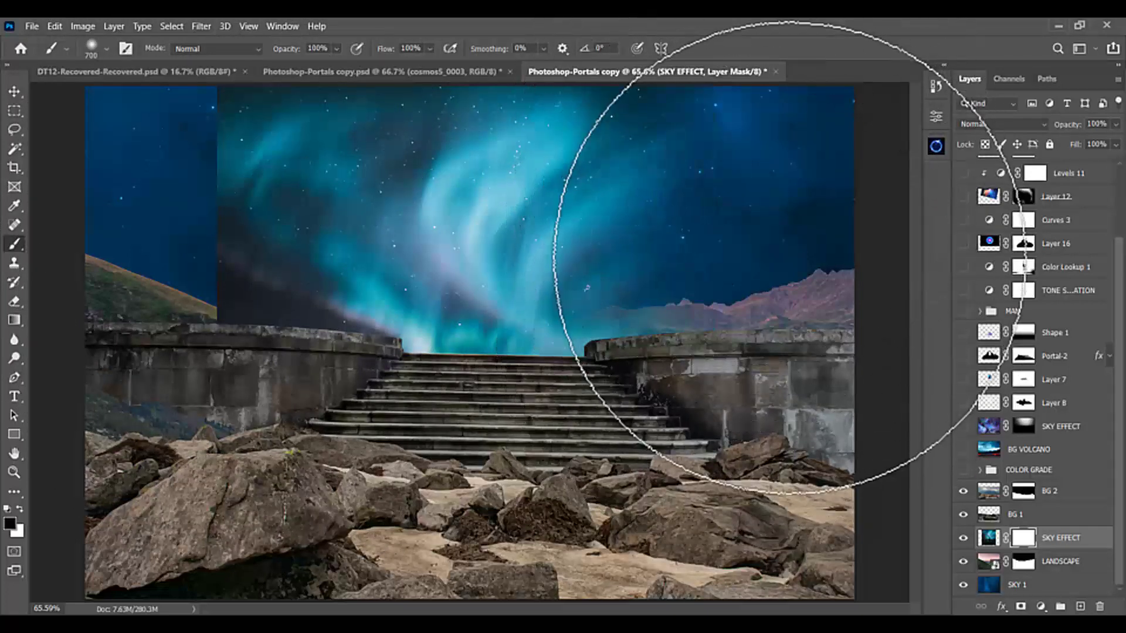
pyautogui.moveTo(299, 392)
pyautogui.mouseDown()
pyautogui.moveTo(254, 246)
pyautogui.moveTo(181, 139)
pyautogui.moveTo(185, 150)
pyautogui.mouseUp()
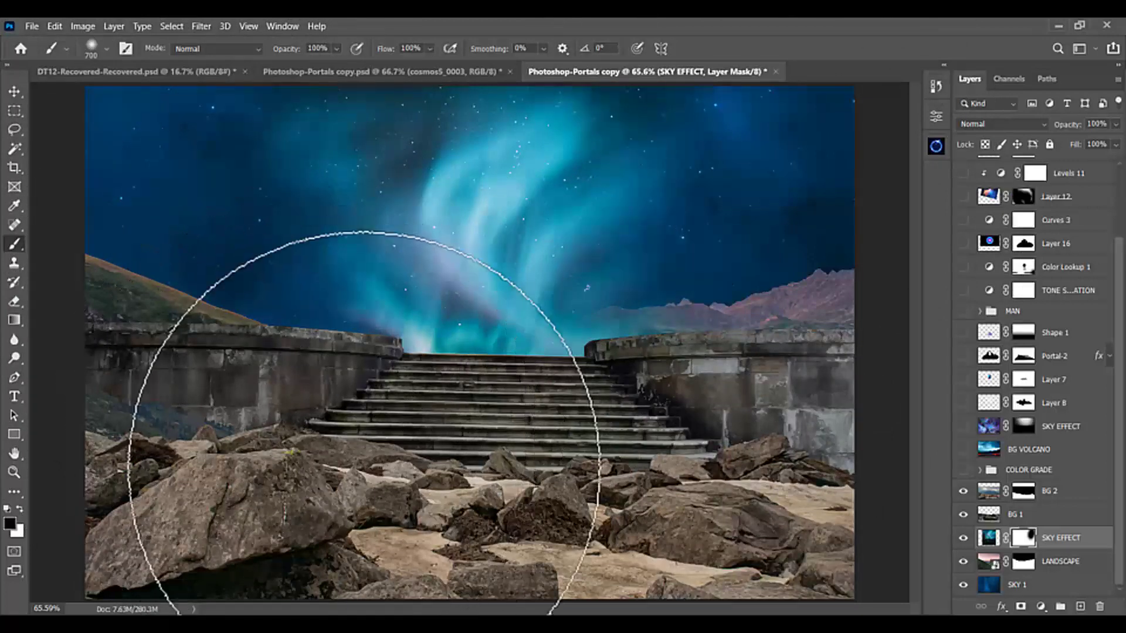
pyautogui.moveTo(637, 481)
pyautogui.mouseDown()
pyautogui.moveTo(326, 472)
pyautogui.moveTo(322, 485)
pyautogui.moveTo(407, 490)
pyautogui.mouseUp()
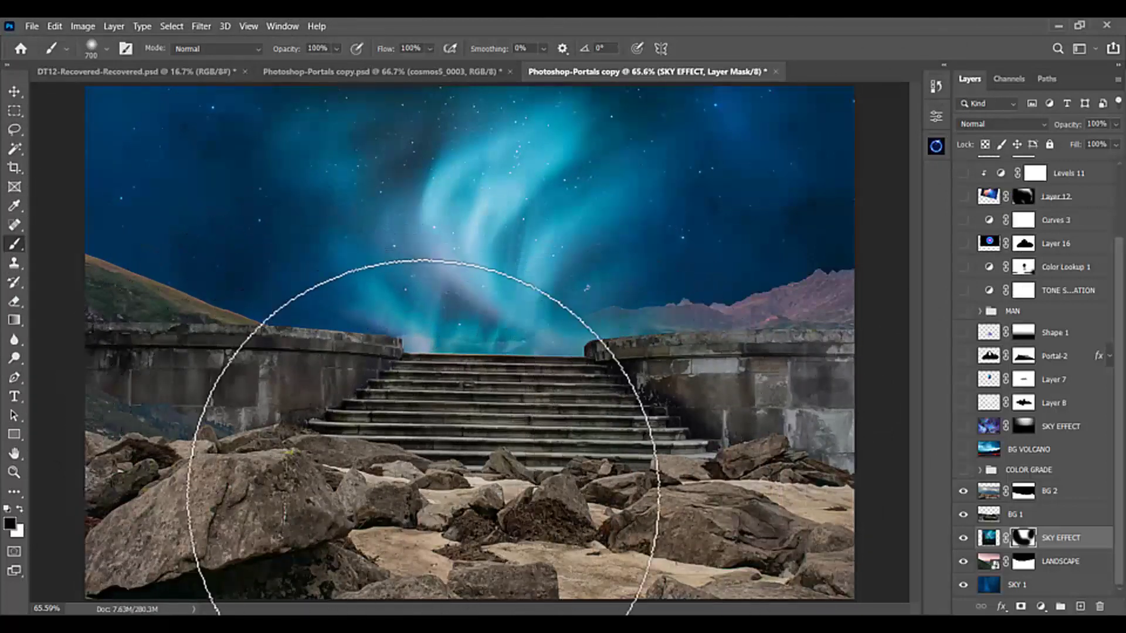
pyautogui.press('x')
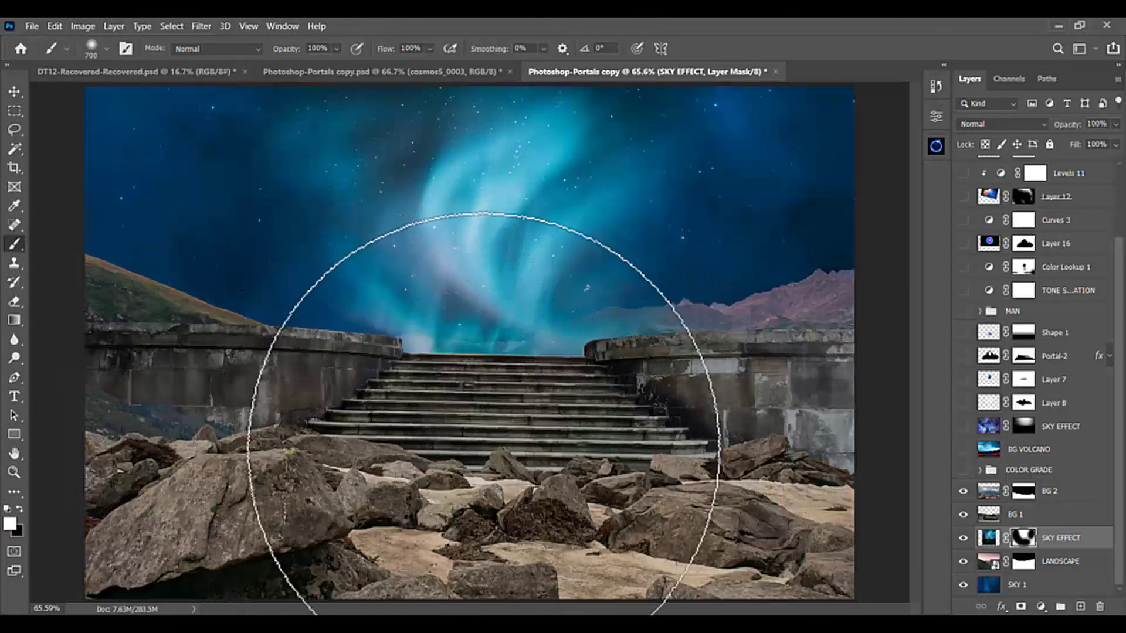
pyautogui.moveTo(441, 405)
pyautogui.mouseDown()
pyautogui.moveTo(477, 472)
pyautogui.moveTo(306, 377)
pyautogui.mouseUp()
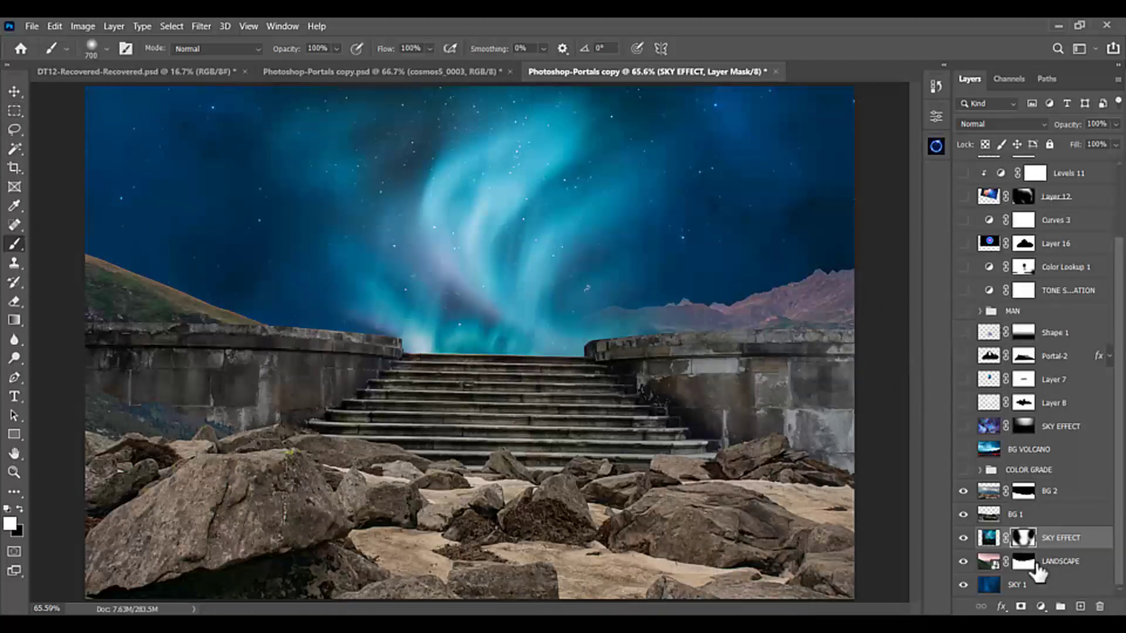
# Add a new layer above LANDSCAPE and clip it to that layer.
pyautogui.click(1060, 563)
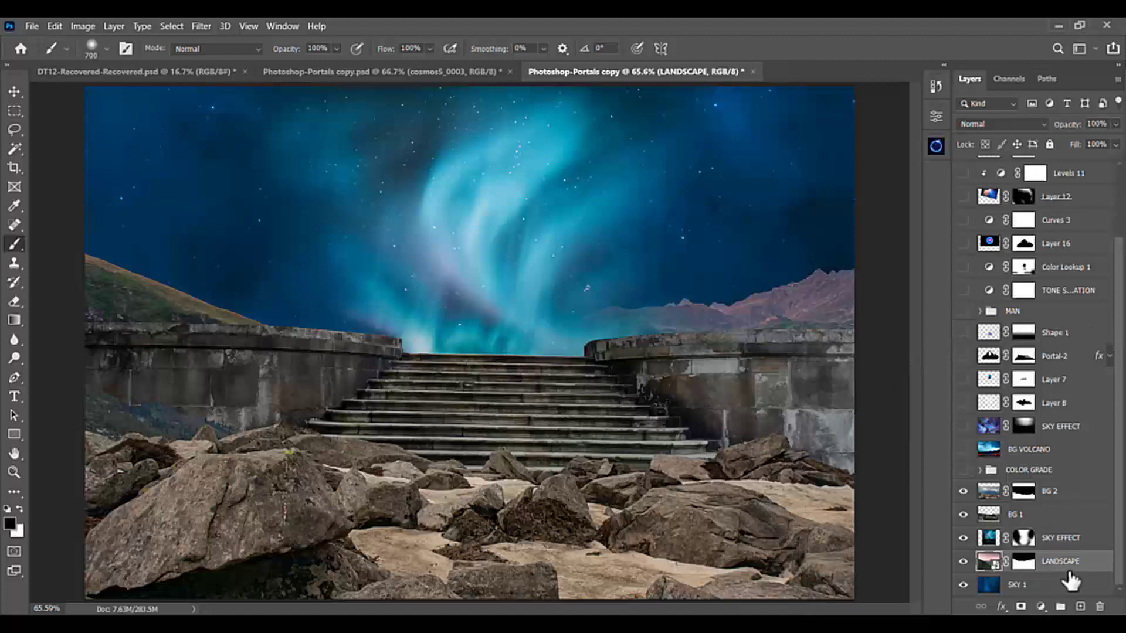
pyautogui.click(1080, 607)
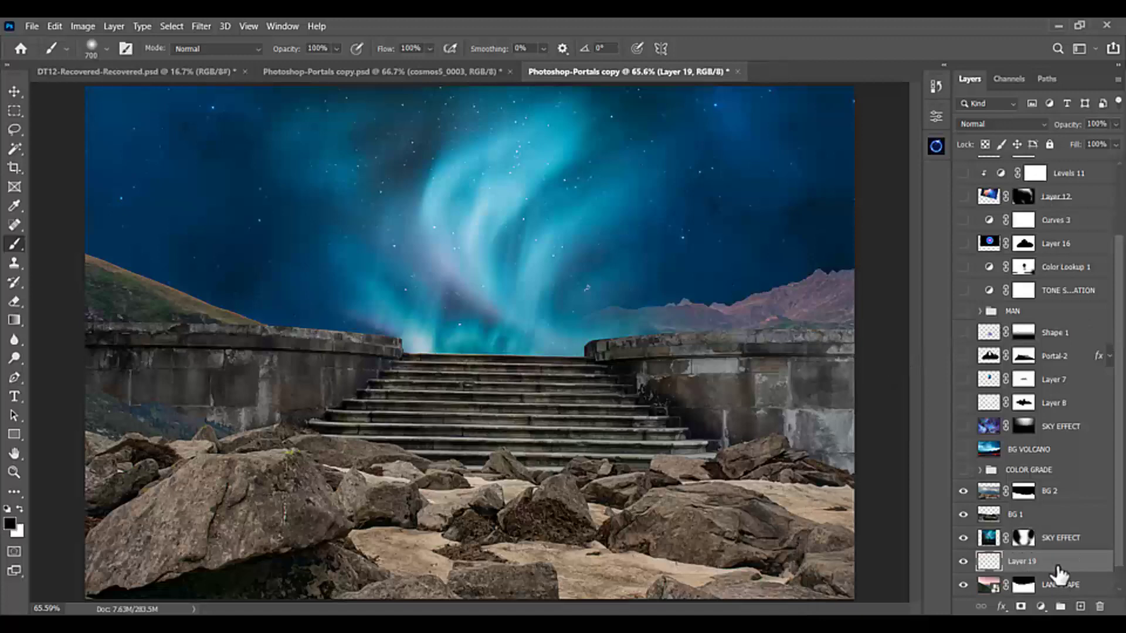
pyautogui.rightClick(1055, 562)
pyautogui.click(965, 283)
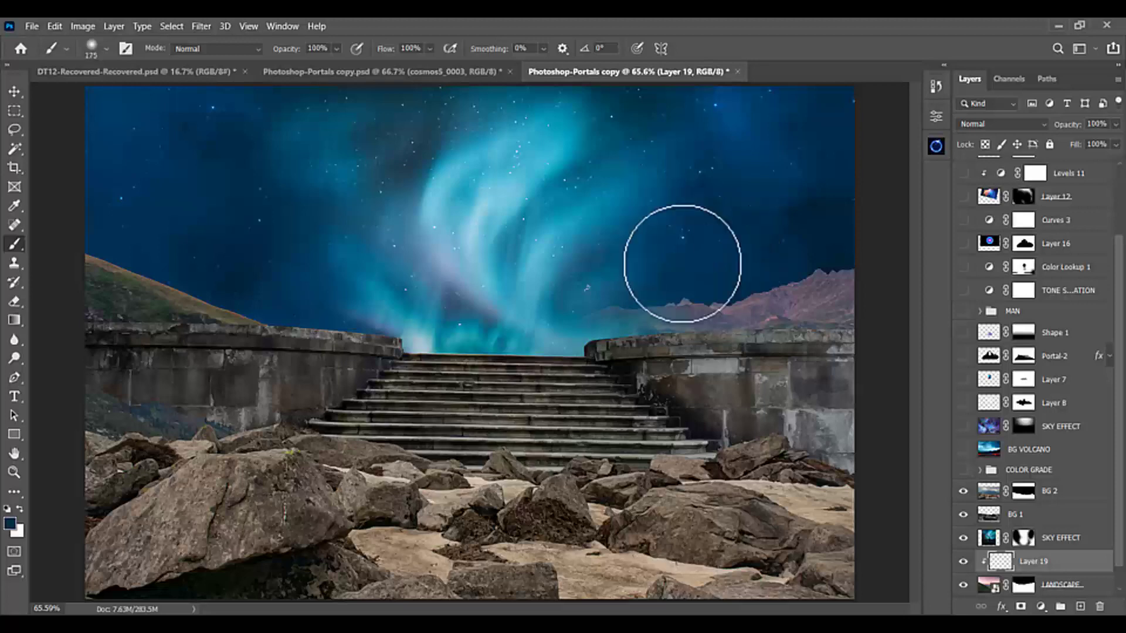
# Paint soft dark blue haze over the right and left mountains, using a brush at 57% opacity and a 250 px brush at 42%.
pyautogui.moveTo(287, 49); pyautogui.dragTo(261, 55)
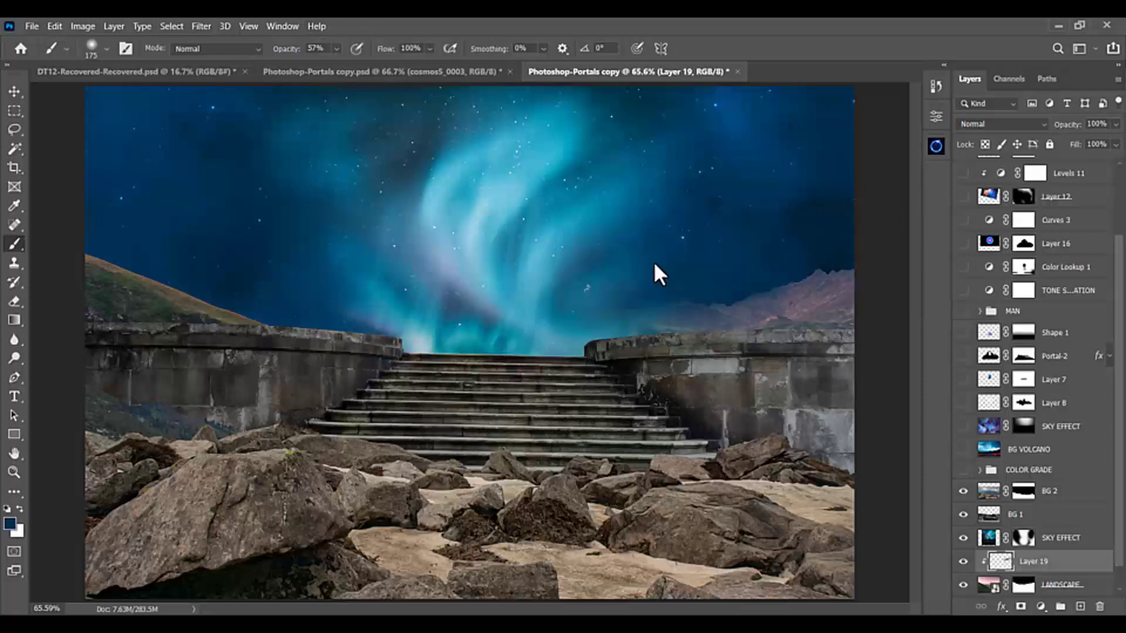
pyautogui.press(']')
pyautogui.press(']')
pyautogui.moveTo(283, 57); pyautogui.dragTo(269, 51)
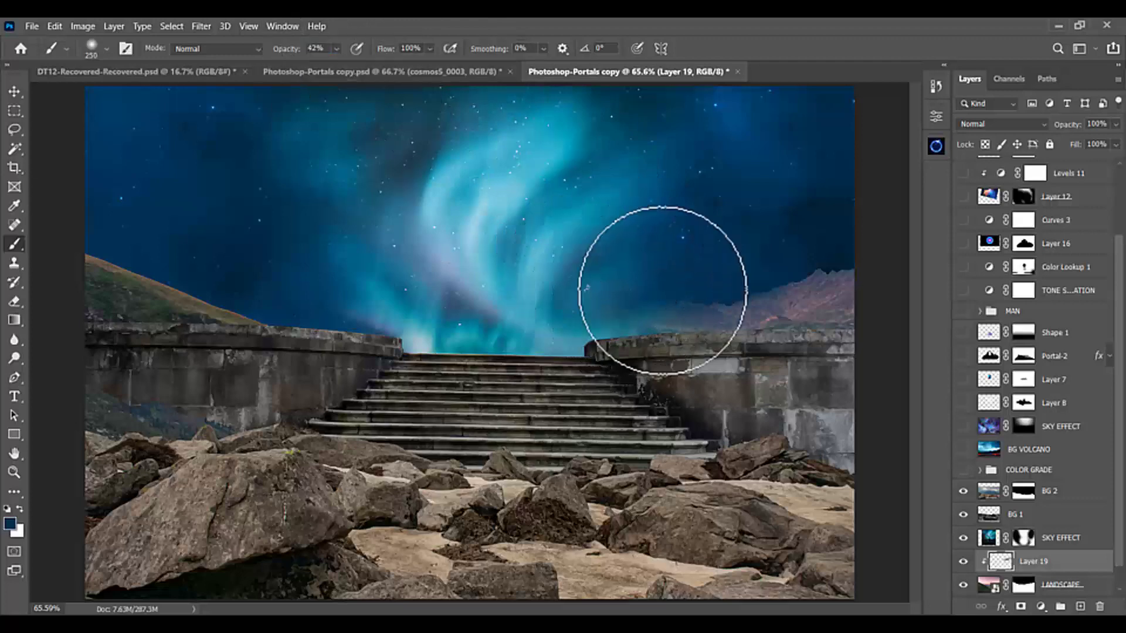
pyautogui.moveTo(708, 289); pyautogui.dragTo(837, 271)
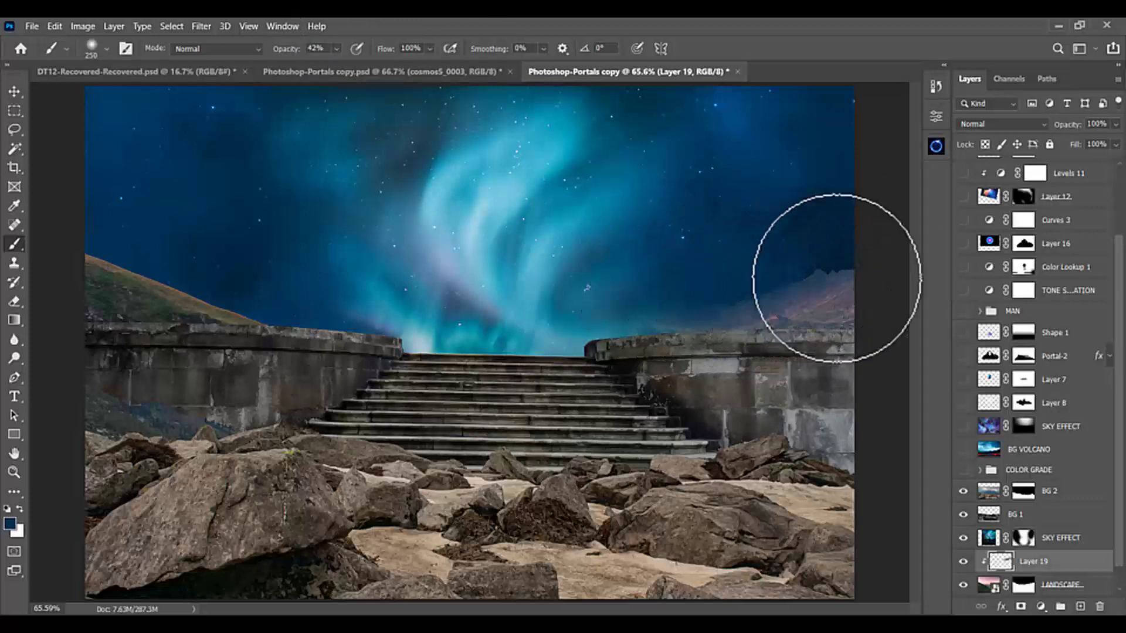
pyautogui.moveTo(239, 231)
pyautogui.mouseDown()
pyautogui.moveTo(118, 220)
pyautogui.moveTo(118, 245)
pyautogui.moveTo(190, 279)
pyautogui.moveTo(289, 285)
pyautogui.moveTo(111, 223)
pyautogui.moveTo(194, 263)
pyautogui.moveTo(292, 290)
pyautogui.moveTo(162, 232)
pyautogui.moveTo(80, 231)
pyautogui.mouseUp()
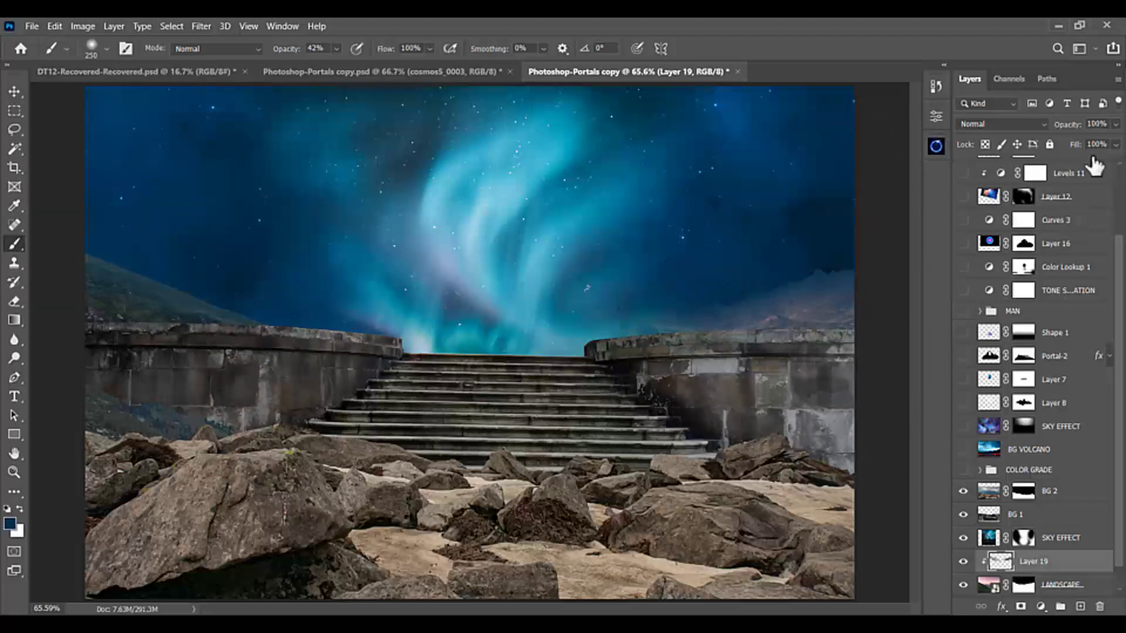
# Preview Soft Light on the painted haze layer, keep its blend mode at Normal and set its opacity to 50%.
pyautogui.click(1004, 127)
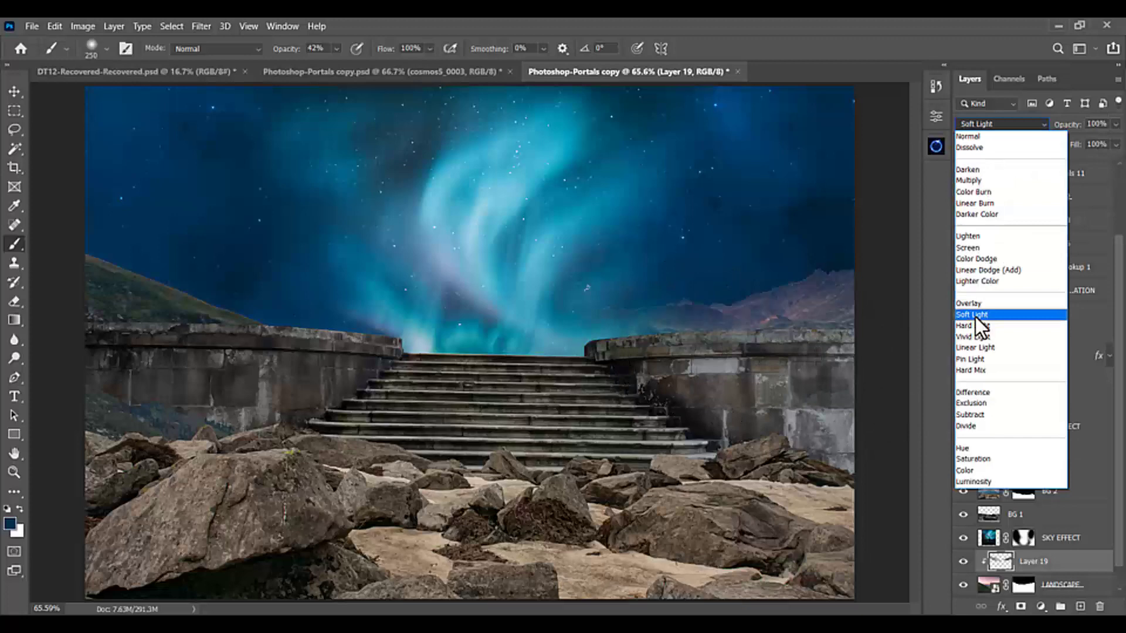
pyautogui.click(999, 137)
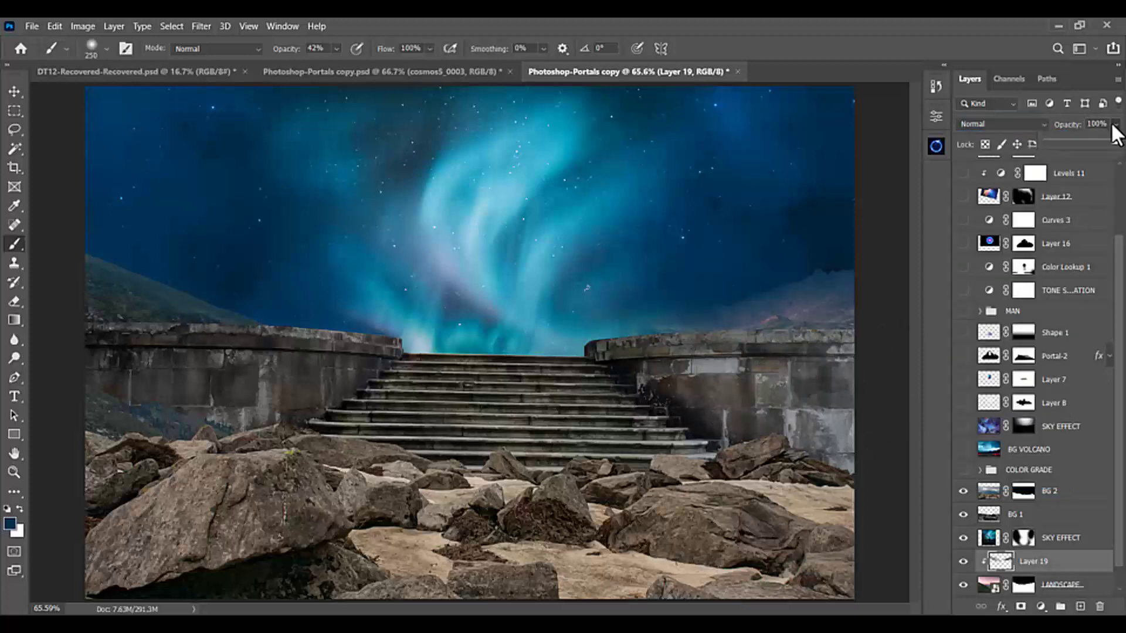
pyautogui.moveTo(1078, 141); pyautogui.dragTo(1076, 140)
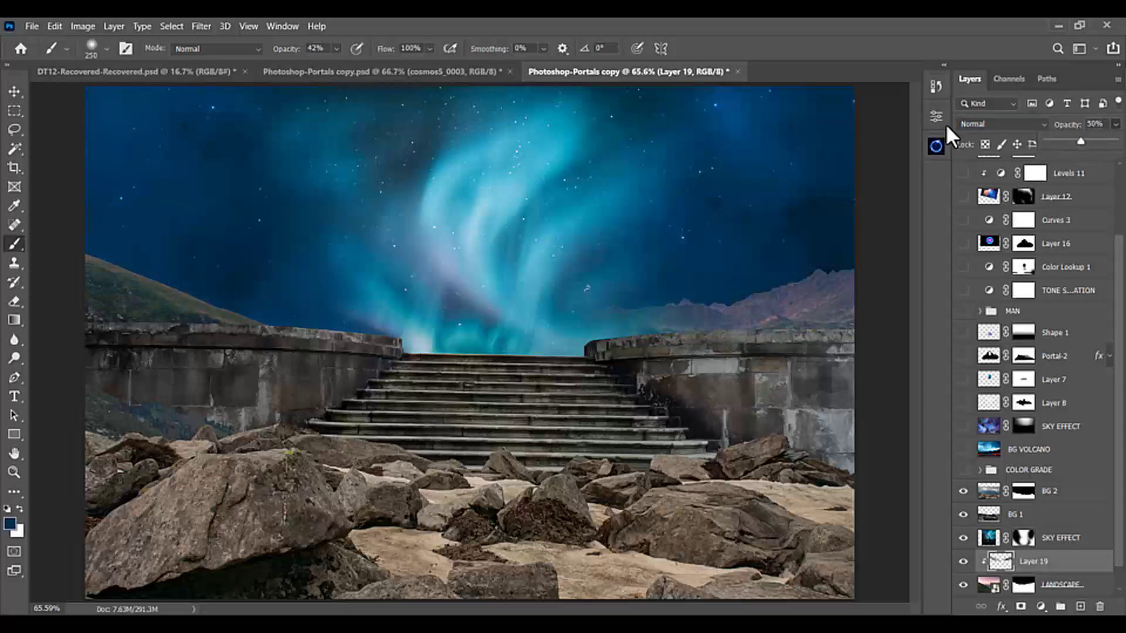
# Add a Color Lookup adjustment in the COLOR GRADE group using the Moonlight.3DL LUT at 60% opacity.
pyautogui.click(15, 91)
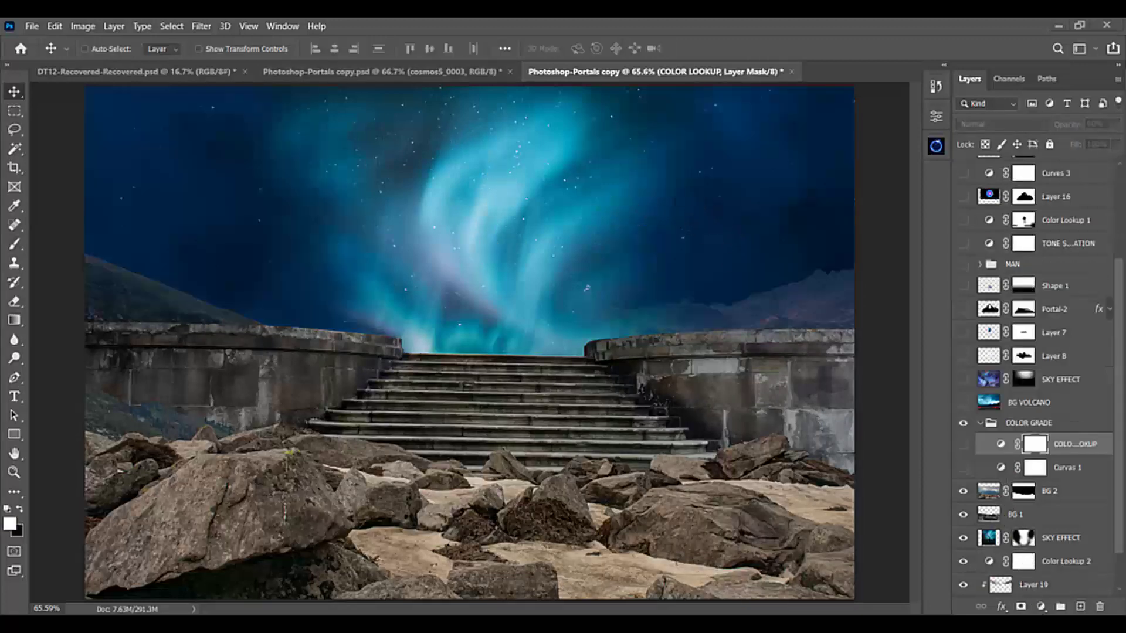
pyautogui.click(1041, 607)
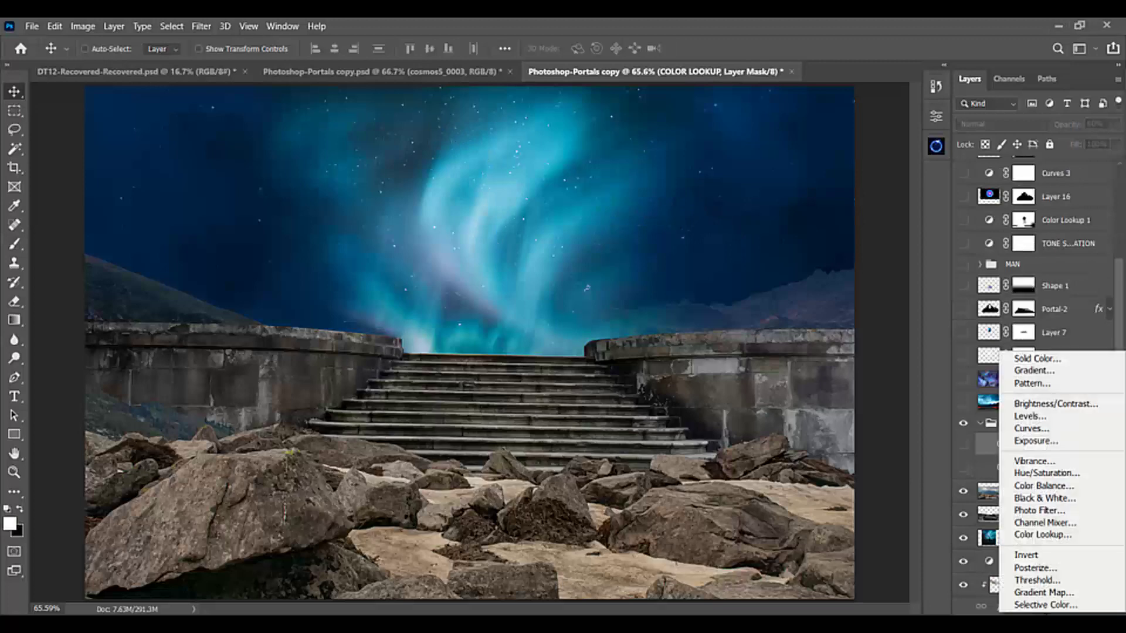
pyautogui.click(1043, 535)
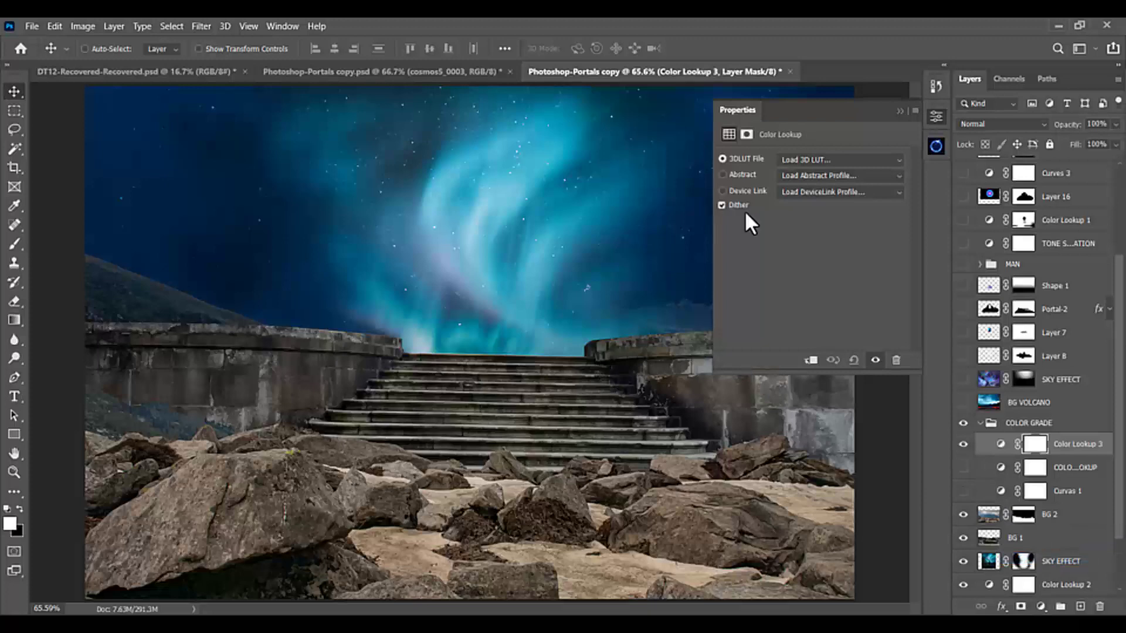
pyautogui.click(836, 156)
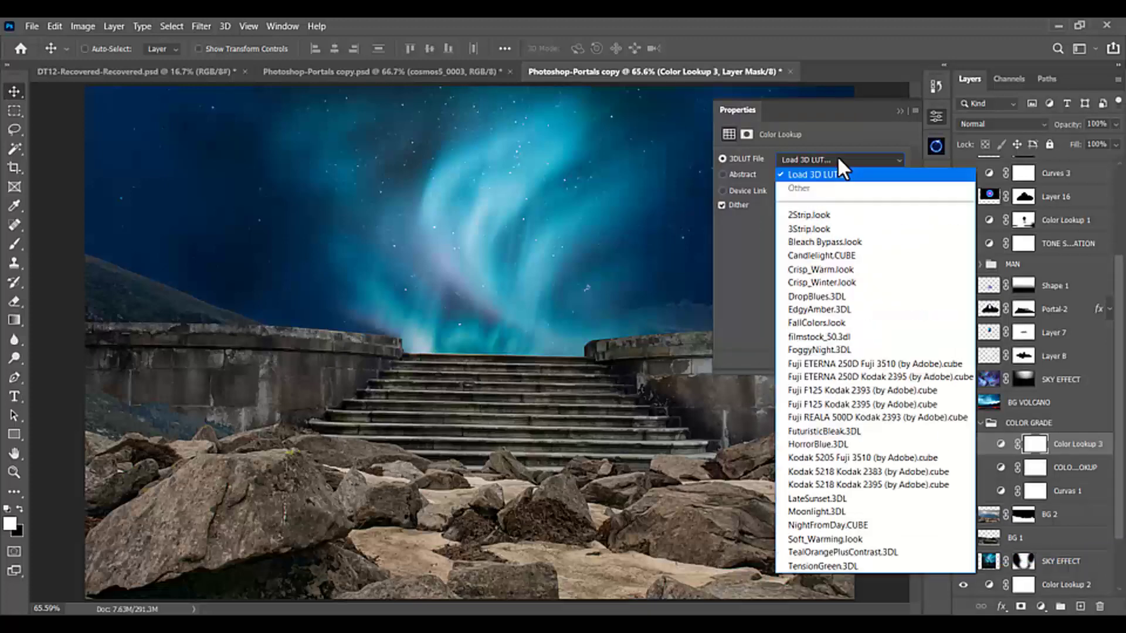
pyautogui.click(845, 510)
pyautogui.click(1095, 125)
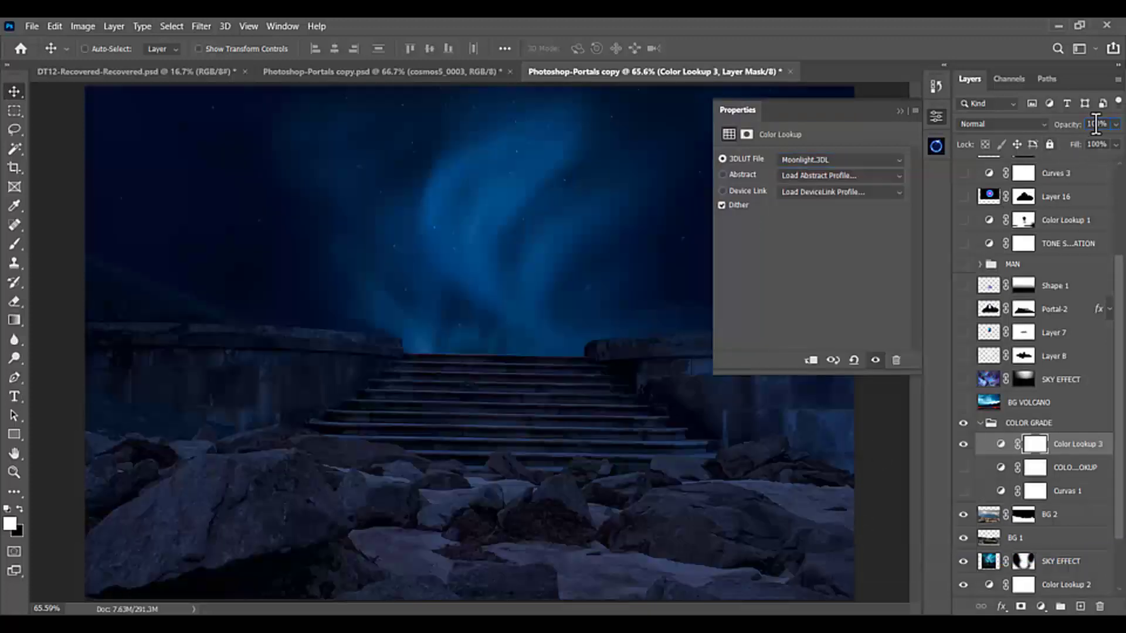
pyautogui.write('60')
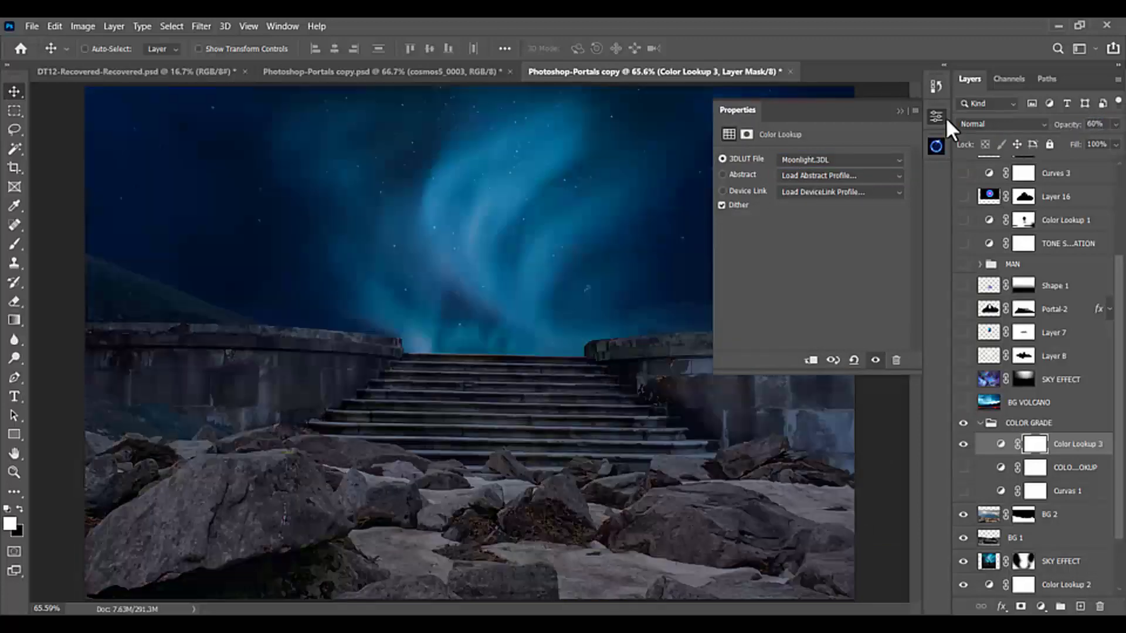
pyautogui.click(902, 110)
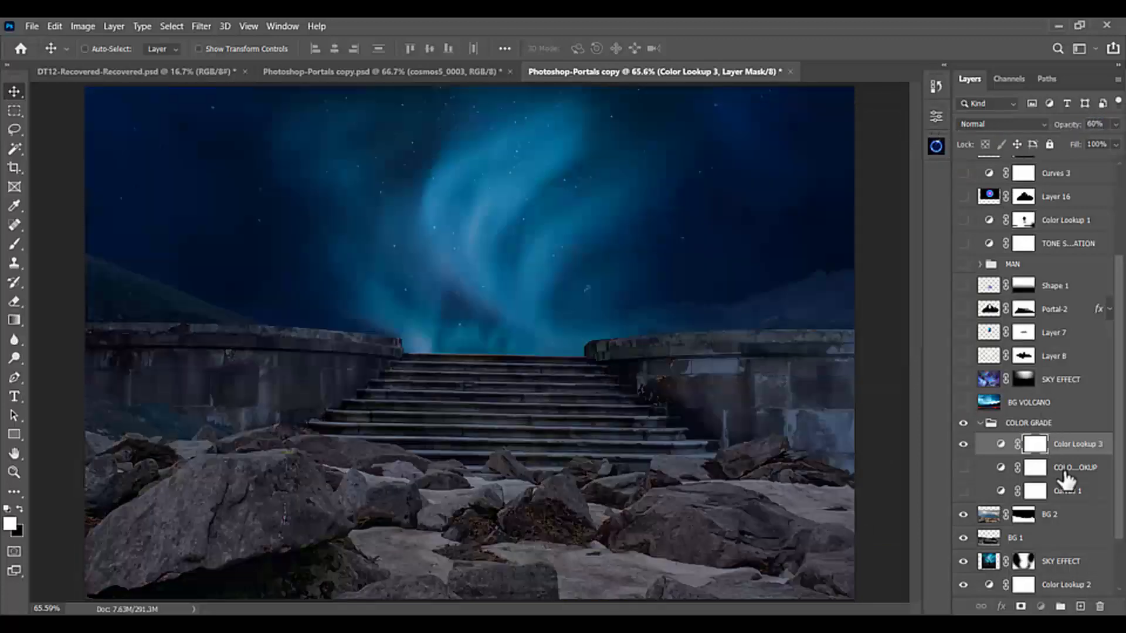
# Add a Curves adjustment above the COLOR LOOKUP layer, pulling the RGB shadows down and anchoring the highlights.
pyautogui.click(1064, 472)
pyautogui.click(1040, 607)
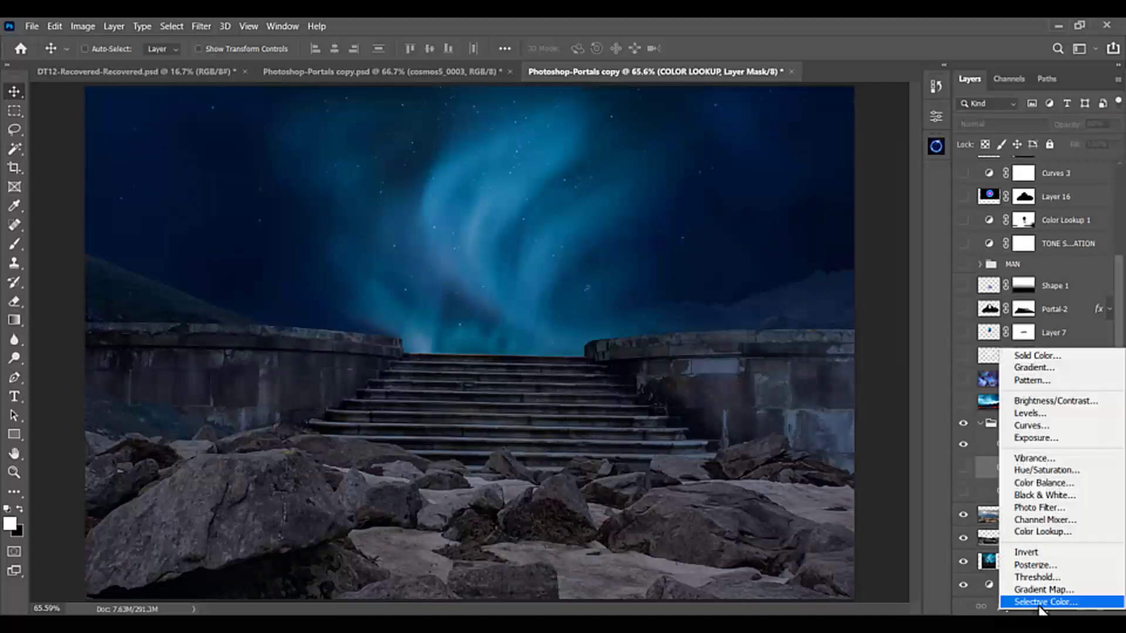
pyautogui.click(1043, 427)
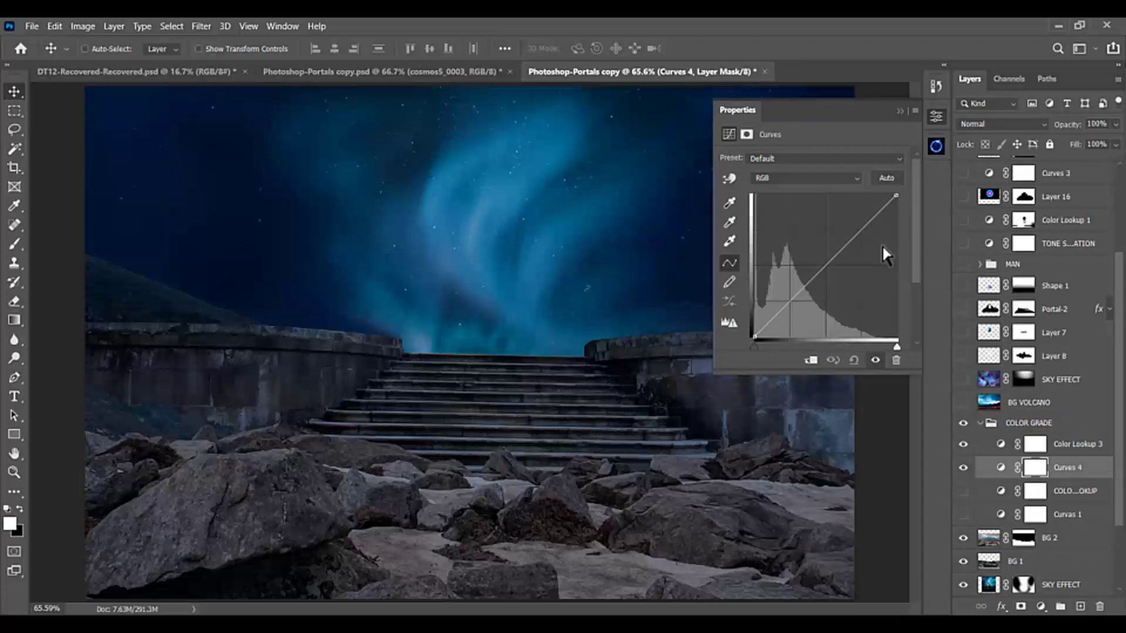
pyautogui.click(789, 305)
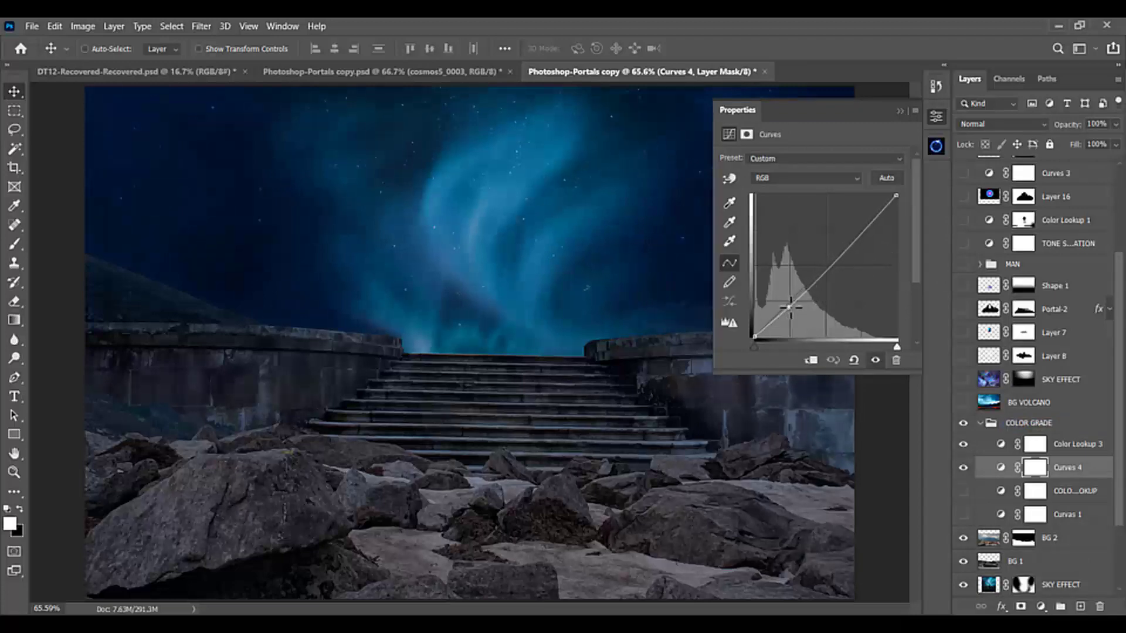
pyautogui.moveTo(789, 306)
pyautogui.mouseDown()
pyautogui.moveTo(817, 281)
pyautogui.moveTo(809, 300)
pyautogui.mouseUp()
pyautogui.moveTo(808, 310); pyautogui.dragTo(808, 303)
pyautogui.click(868, 231)
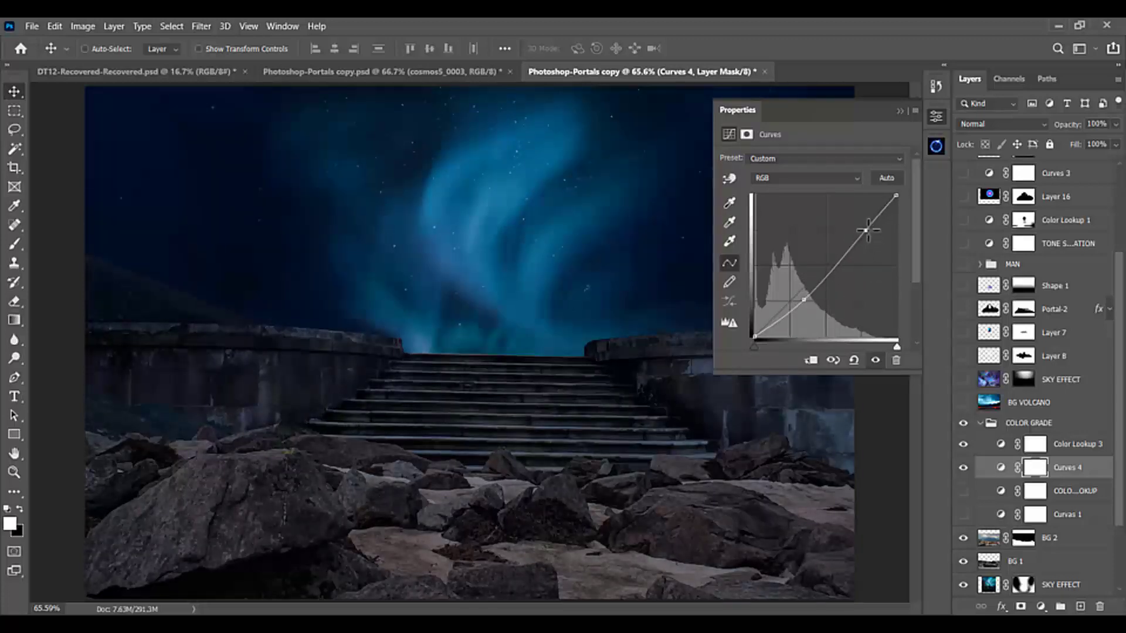
pyautogui.moveTo(804, 300); pyautogui.dragTo(809, 300)
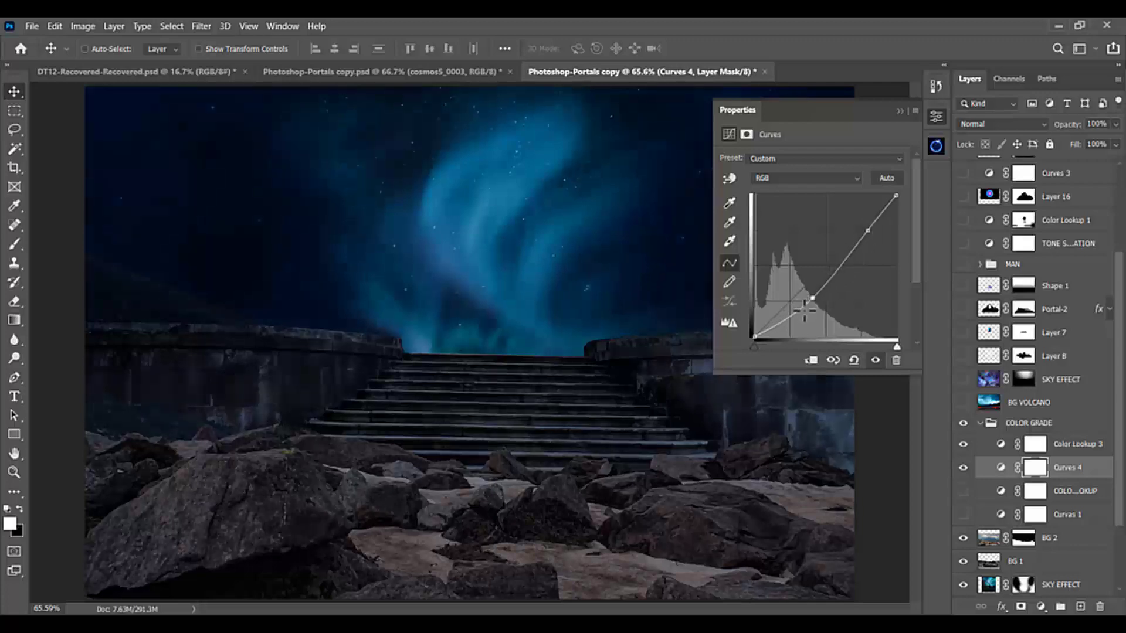
# Pull down the shadows of the Red channel curve and add an anchor point in its highlights.
pyautogui.click(783, 180)
pyautogui.click(782, 204)
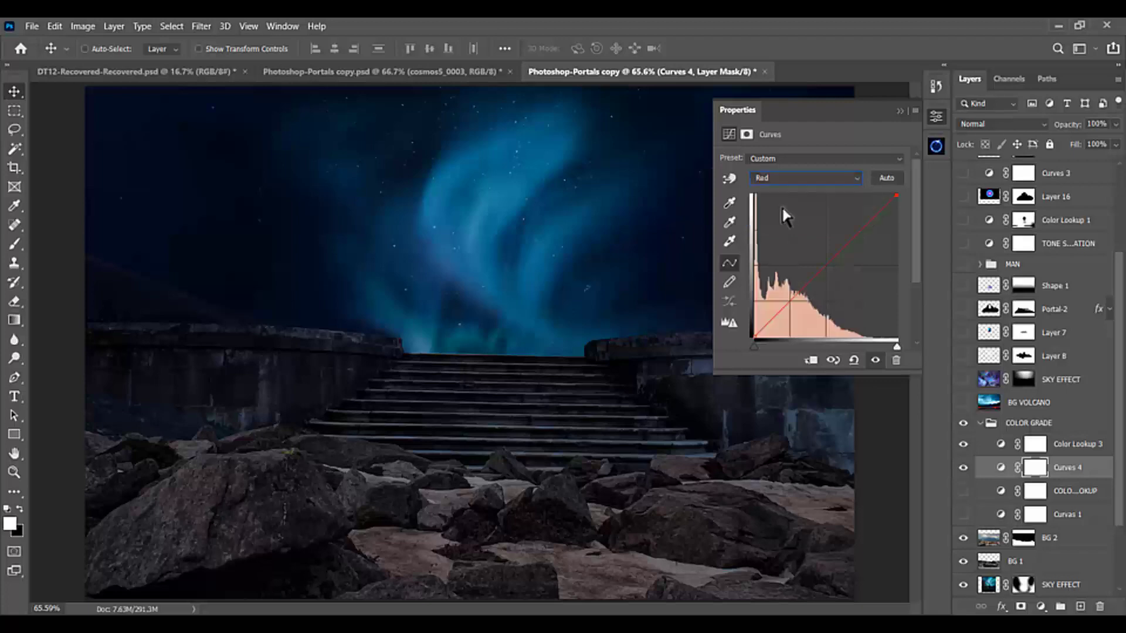
pyautogui.moveTo(792, 304); pyautogui.dragTo(802, 307)
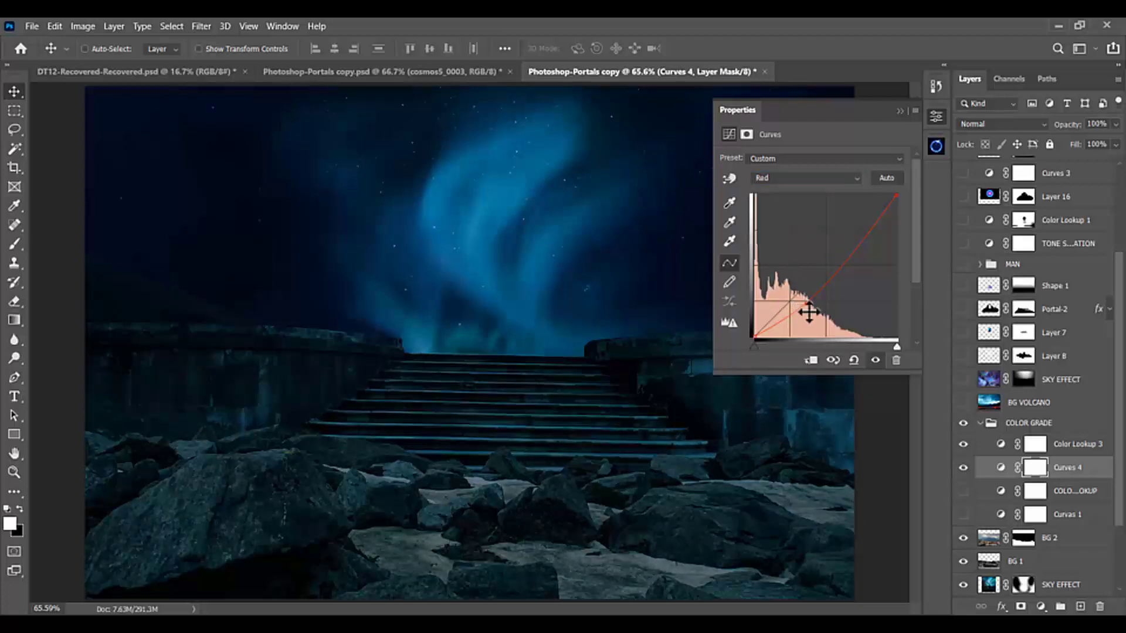
pyautogui.click(878, 223)
# Add a shadow anchor to the Blue channel curve and slightly raise its highlights.
pyautogui.click(823, 177)
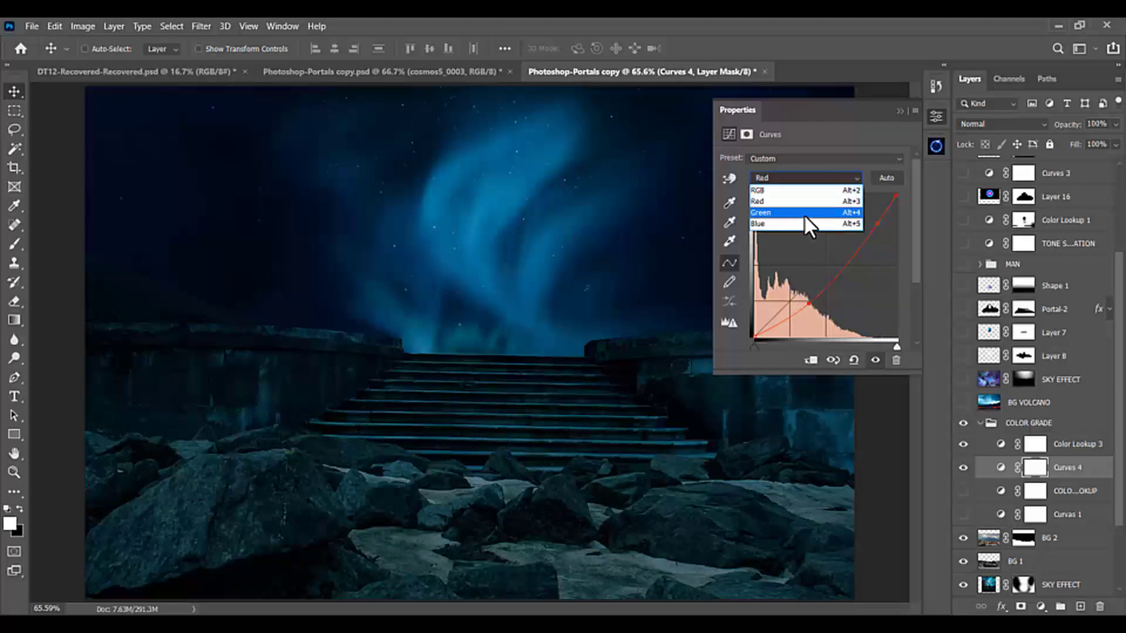
pyautogui.click(803, 222)
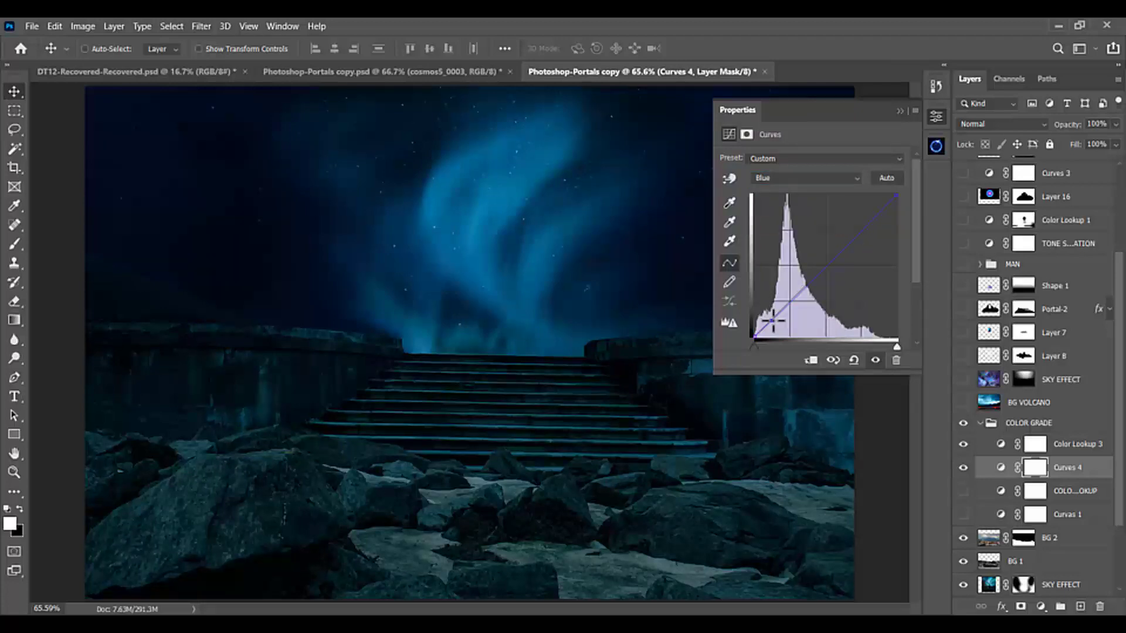
pyautogui.click(772, 320)
pyautogui.click(873, 209)
pyautogui.click(900, 111)
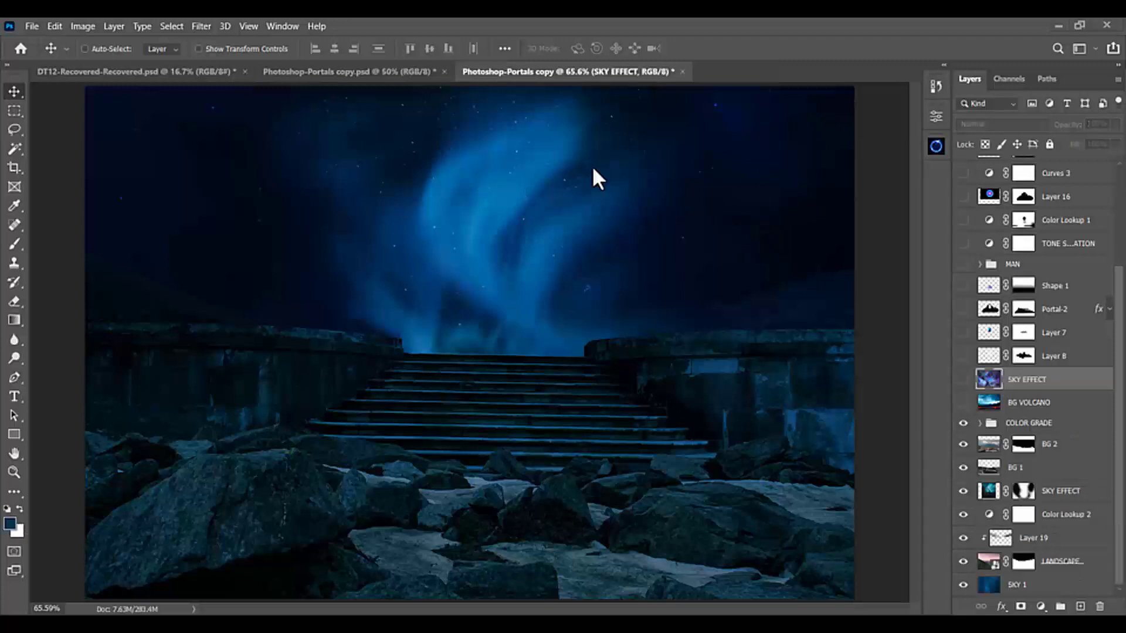
# Show the Portal-2 stone arch layer and add a new empty layer directly beneath it, above Layer 7.
pyautogui.click(970, 313)
pyautogui.click(963, 309)
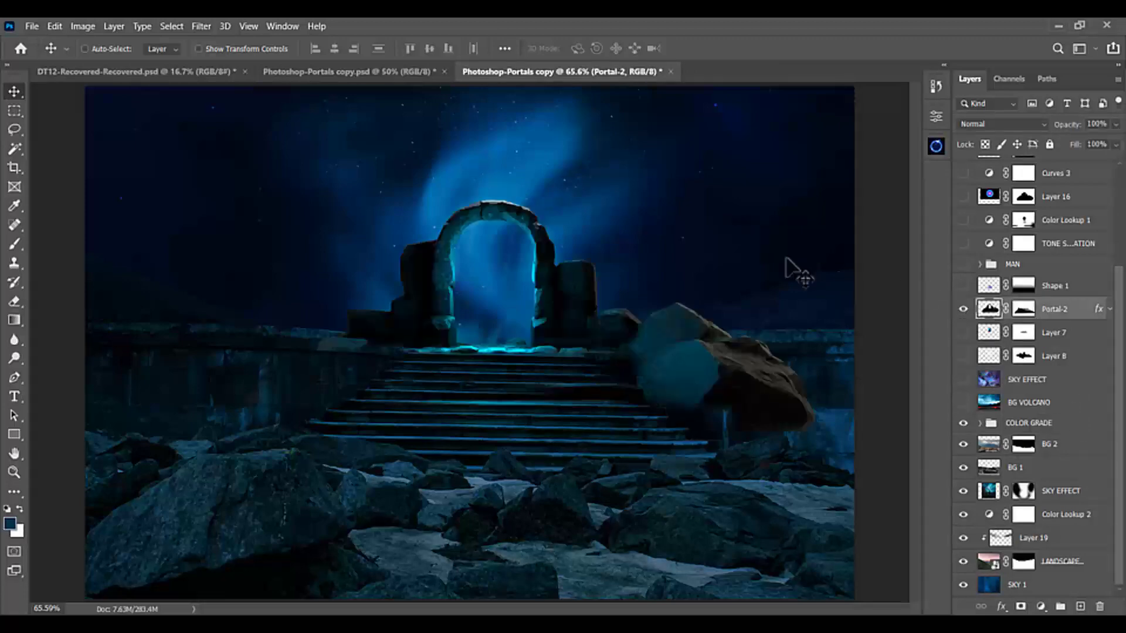
pyautogui.click(1055, 337)
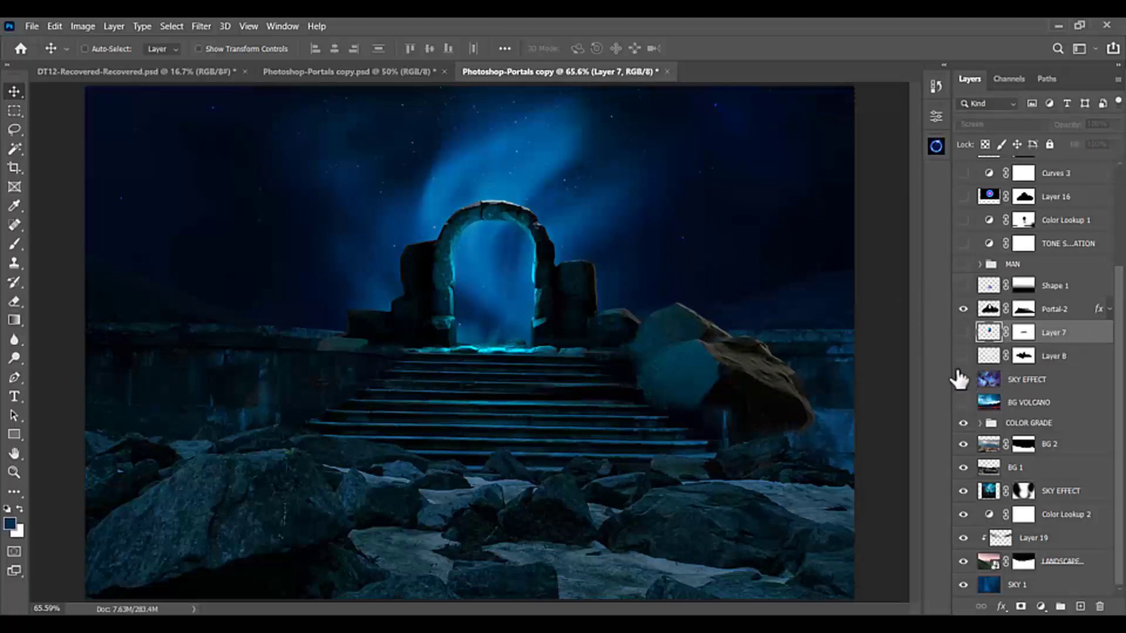
pyautogui.click(1080, 607)
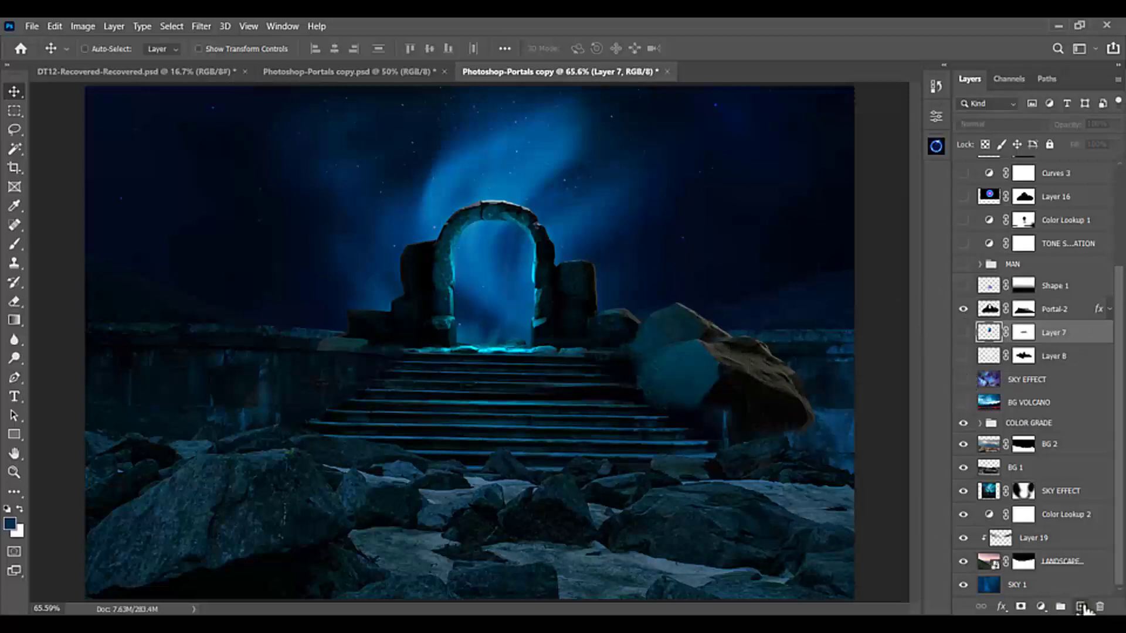
# Paint a light blue (#b1def5) glow behind the stone arch with a soft 150 px brush at 42% opacity, and add a layer mask.
pyautogui.click(16, 242)
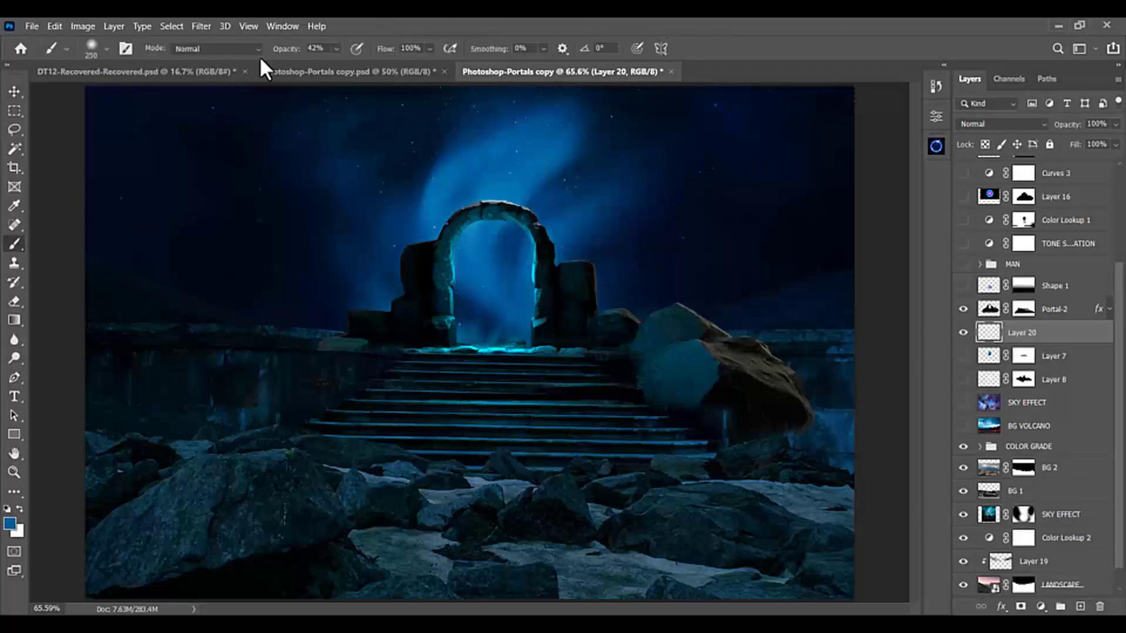
pyautogui.click(10, 523)
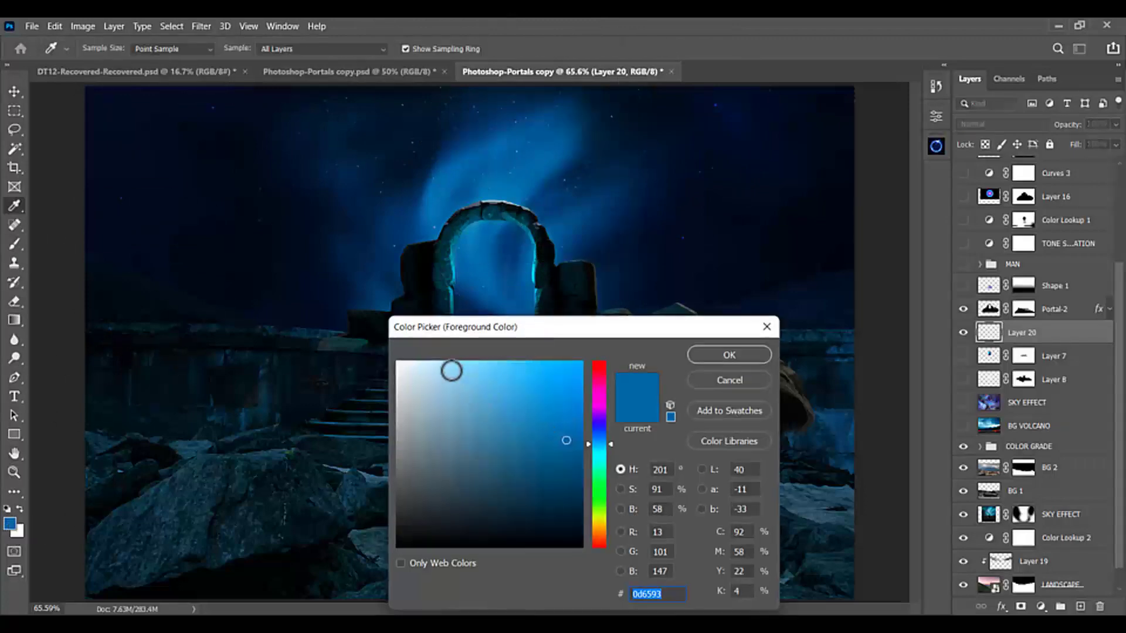
pyautogui.click(450, 367)
pyautogui.click(716, 359)
pyautogui.press('b')
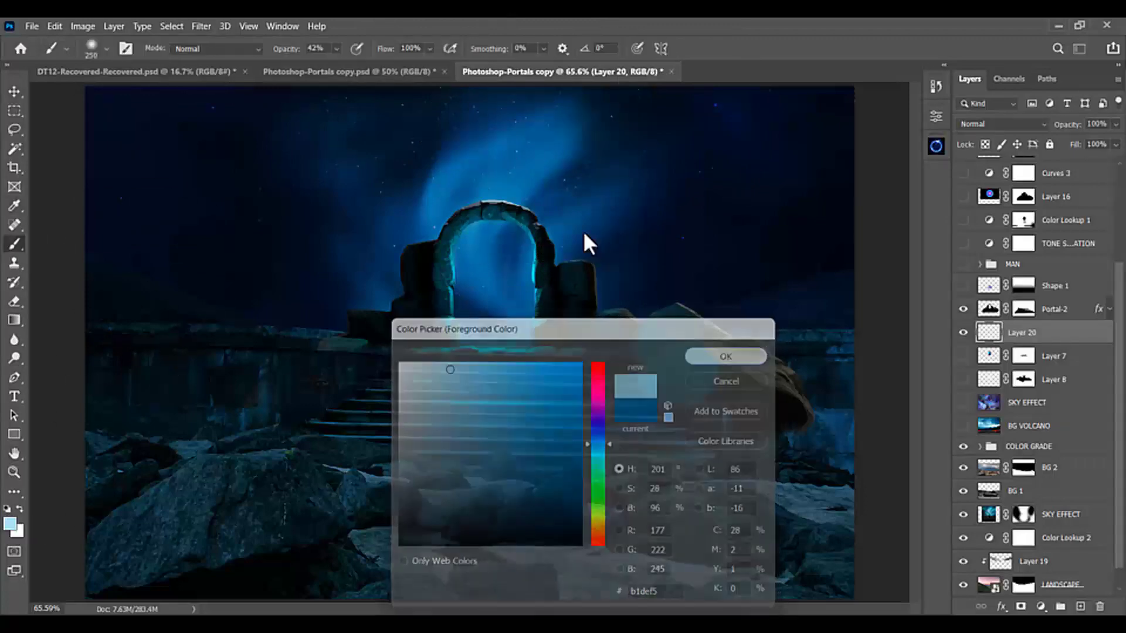
pyautogui.press('[')
pyautogui.press('[')
pyautogui.press('[')
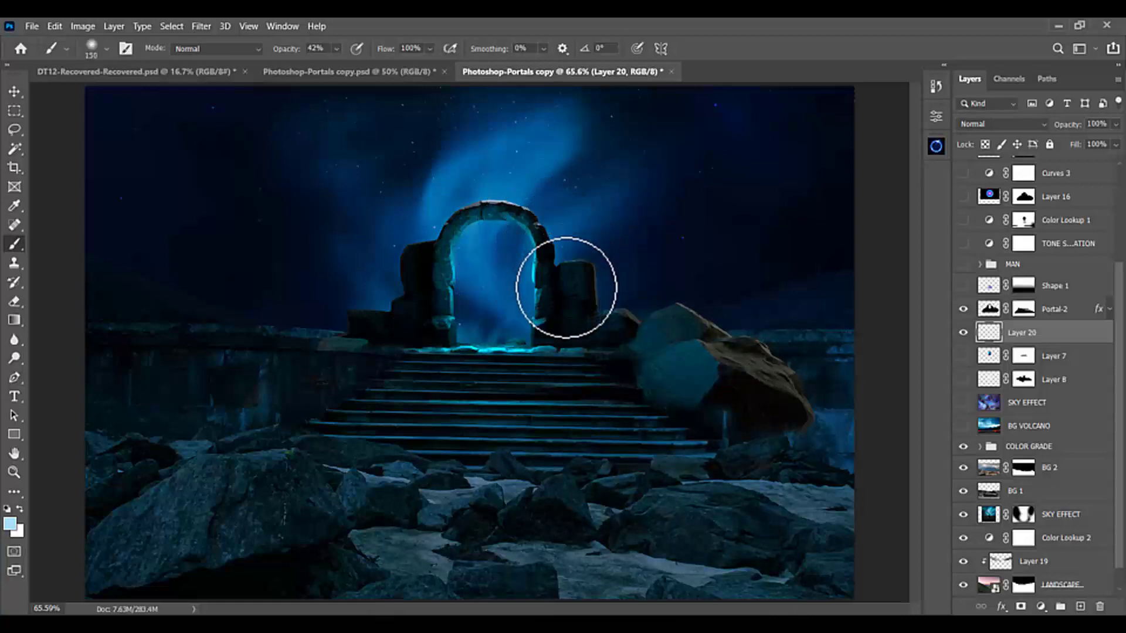
pyautogui.moveTo(560, 280)
pyautogui.mouseDown()
pyautogui.moveTo(541, 225)
pyautogui.moveTo(500, 207)
pyautogui.moveTo(467, 210)
pyautogui.moveTo(436, 238)
pyautogui.moveTo(413, 354)
pyautogui.mouseUp()
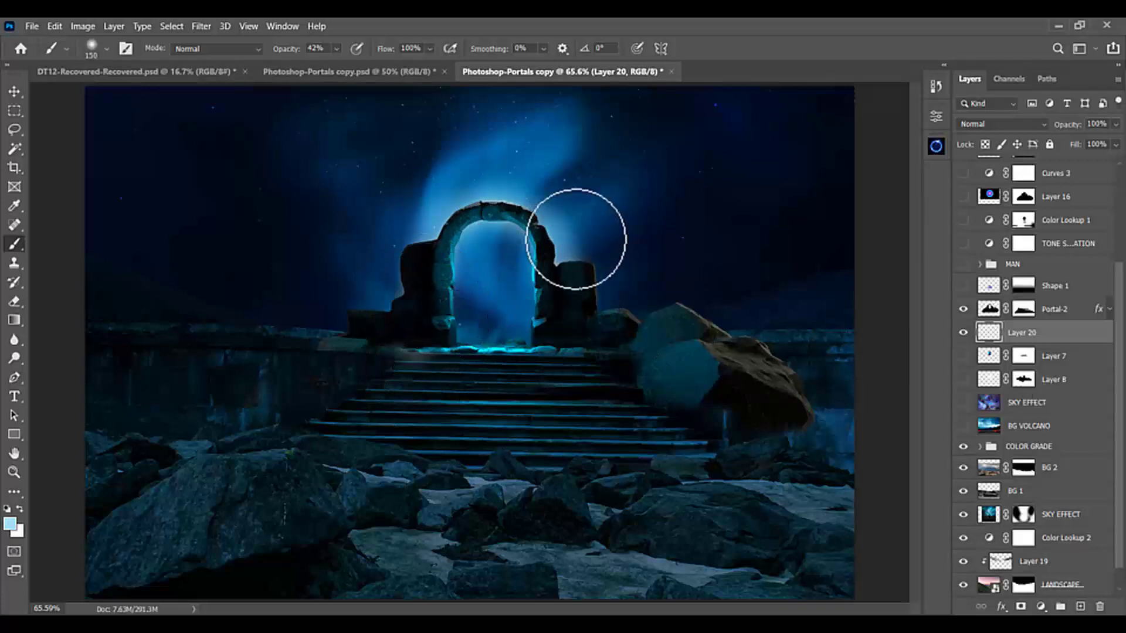
pyautogui.click(1020, 607)
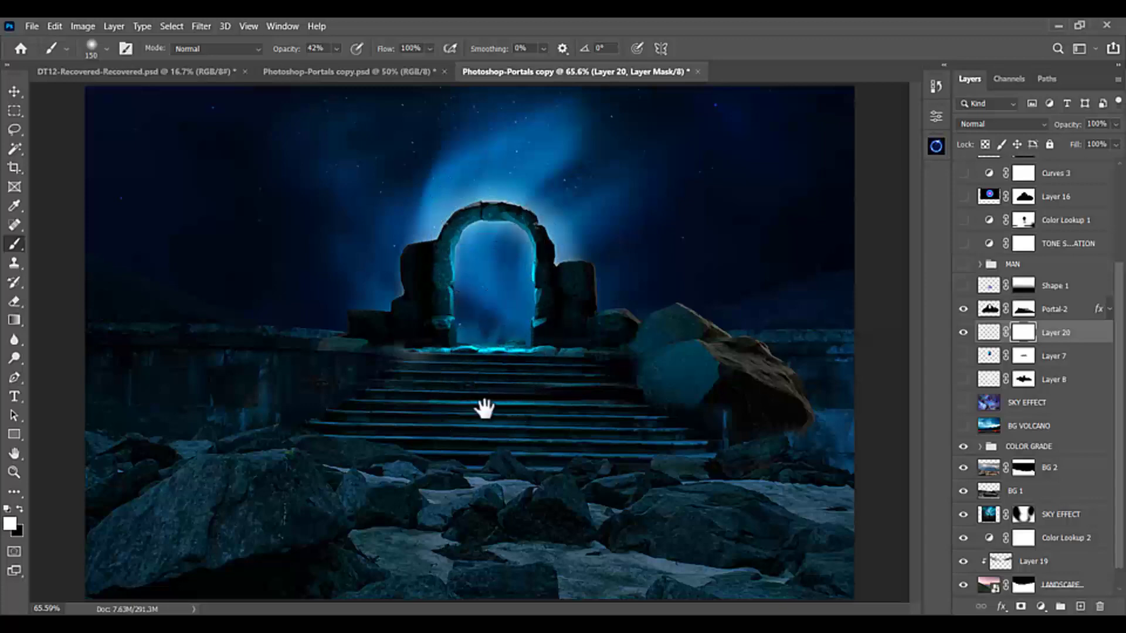
# Draw a closed four-point Pen path widening from the arch's base down the stairs above Layer 7, and convert it into a light blue shape.
pyautogui.click(1061, 358)
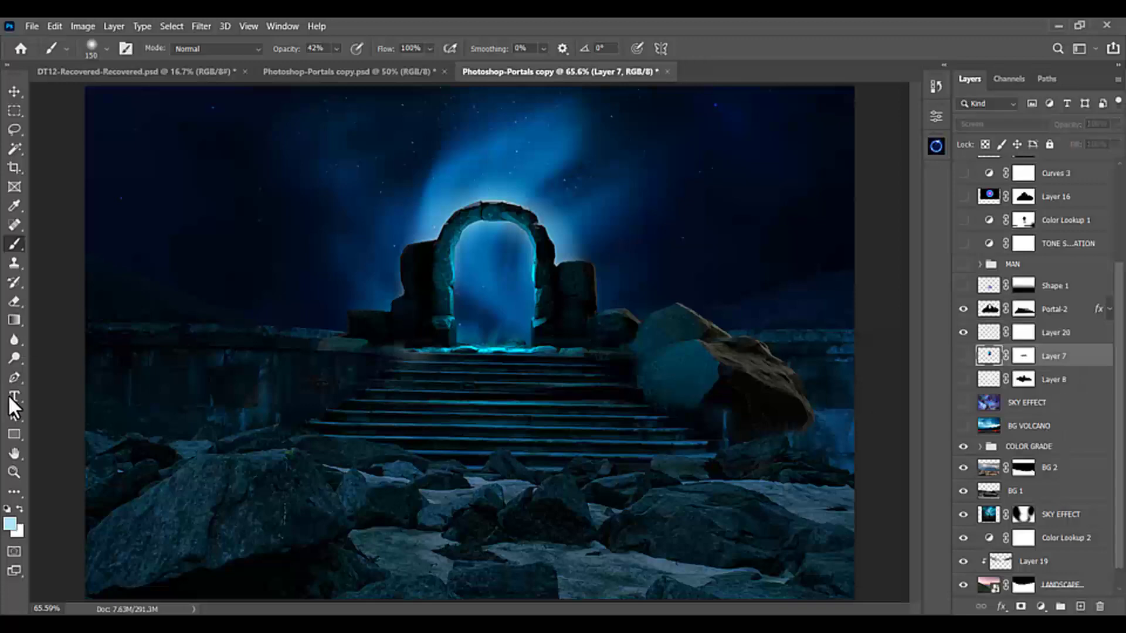
pyautogui.click(14, 378)
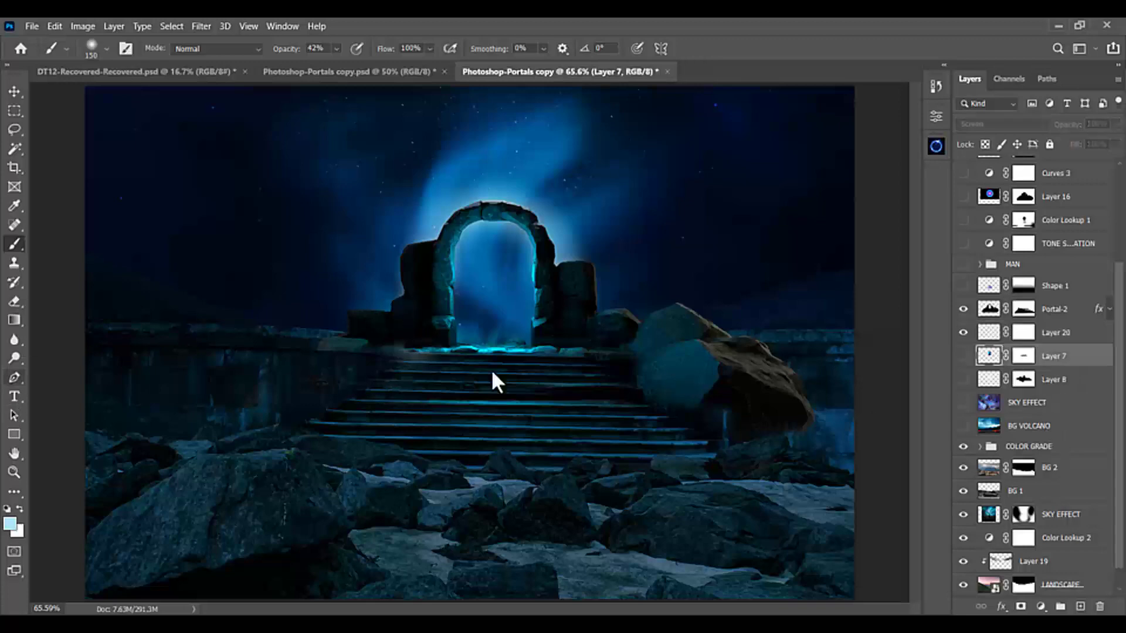
pyautogui.click(457, 344)
pyautogui.click(412, 471)
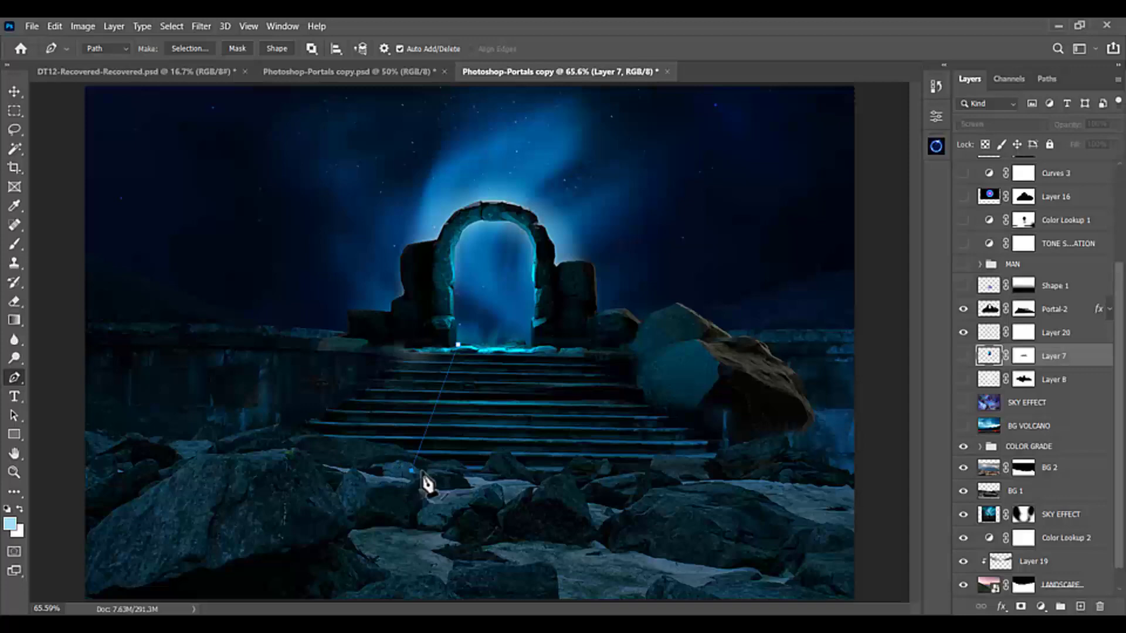
pyautogui.click(592, 470)
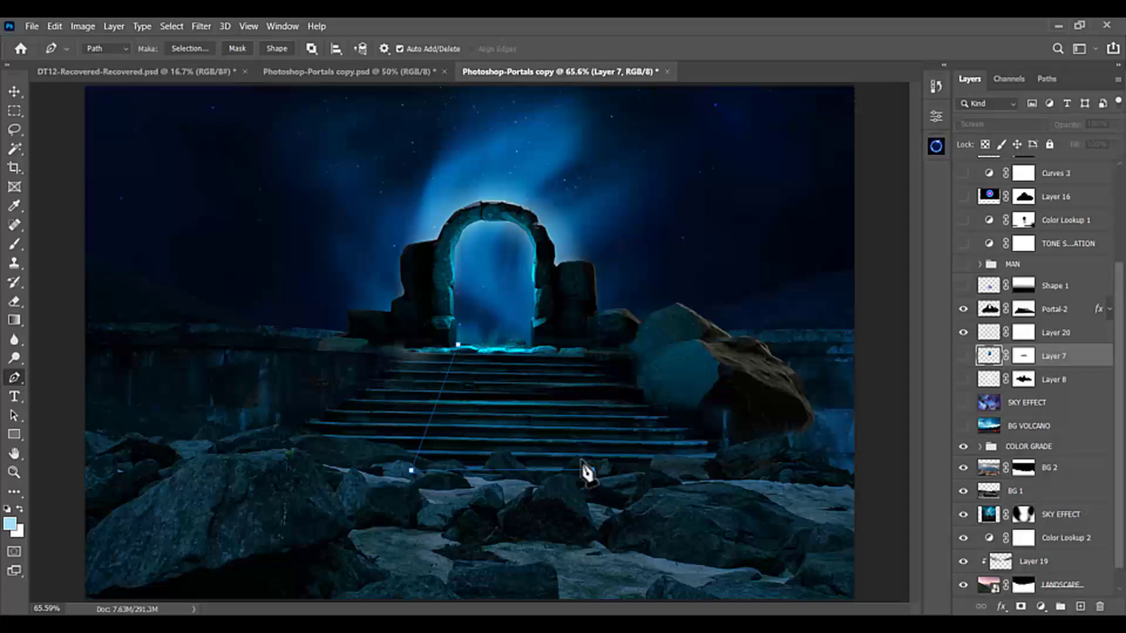
pyautogui.click(530, 345)
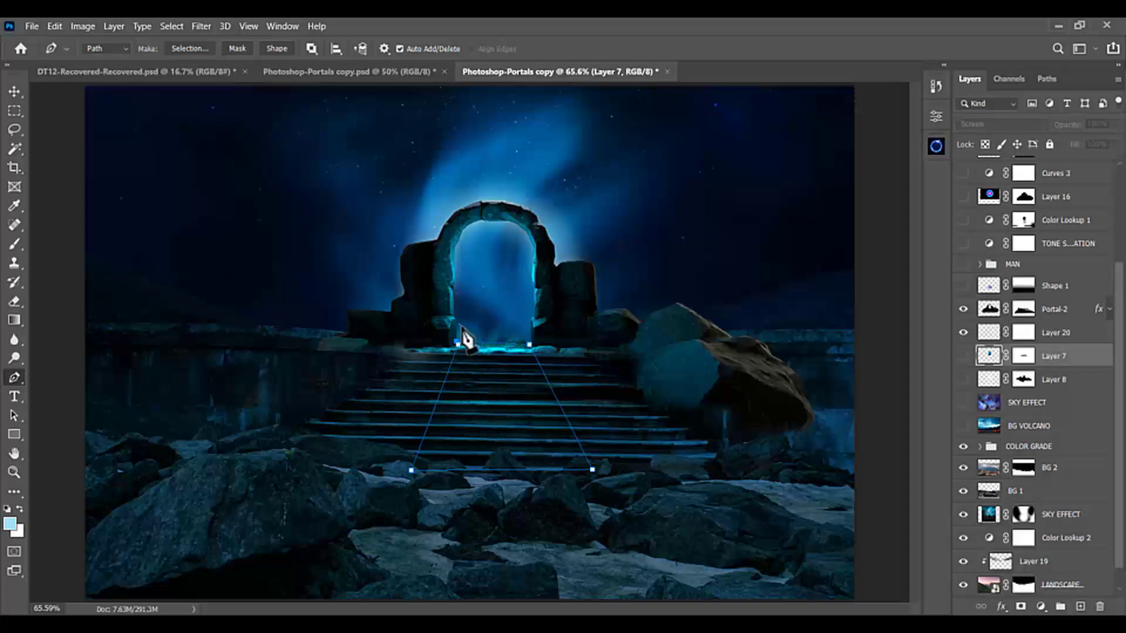
pyautogui.click(457, 345)
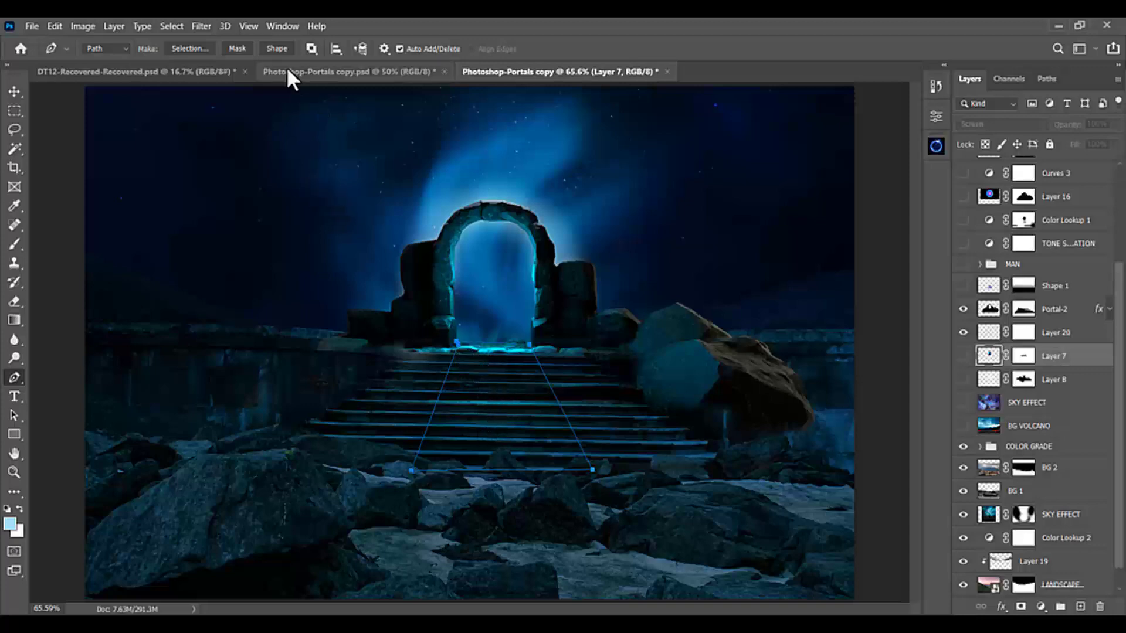
pyautogui.click(278, 47)
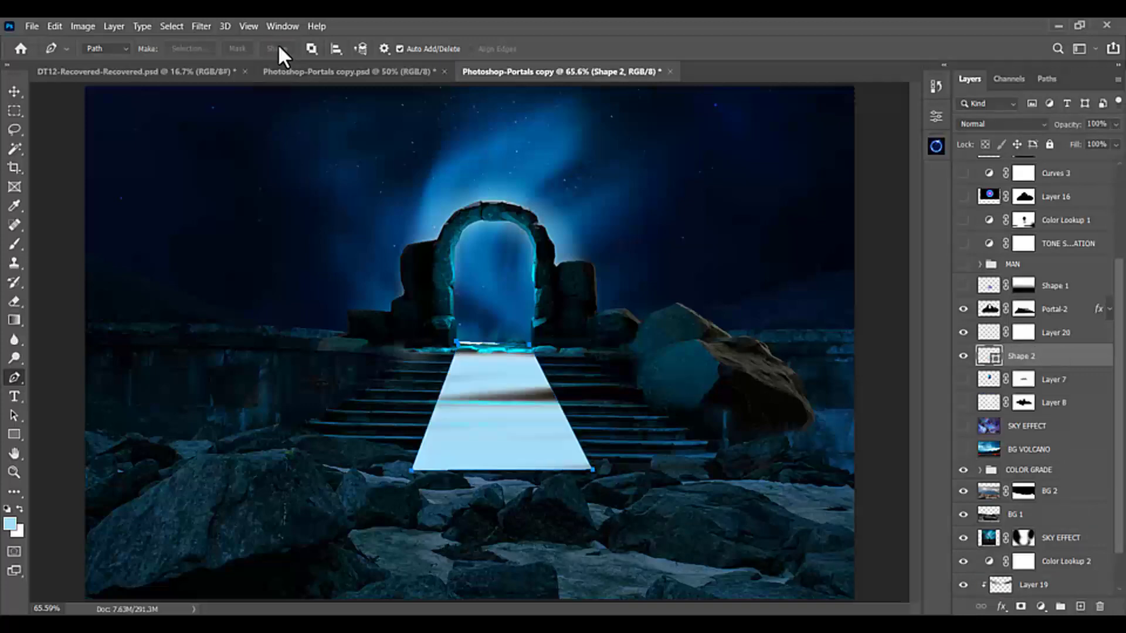
# Rasterize the Shape 2 layer and move it above the Portal-2 layer.
pyautogui.rightClick(1005, 357)
pyautogui.click(882, 228)
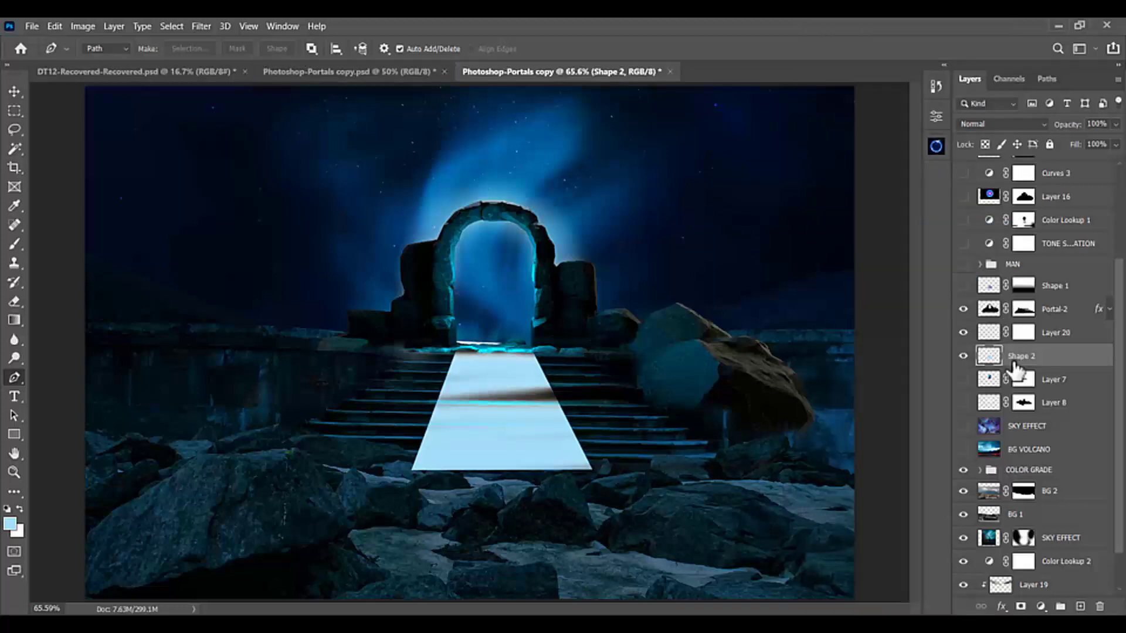
pyautogui.moveTo(1014, 368); pyautogui.dragTo(1011, 296)
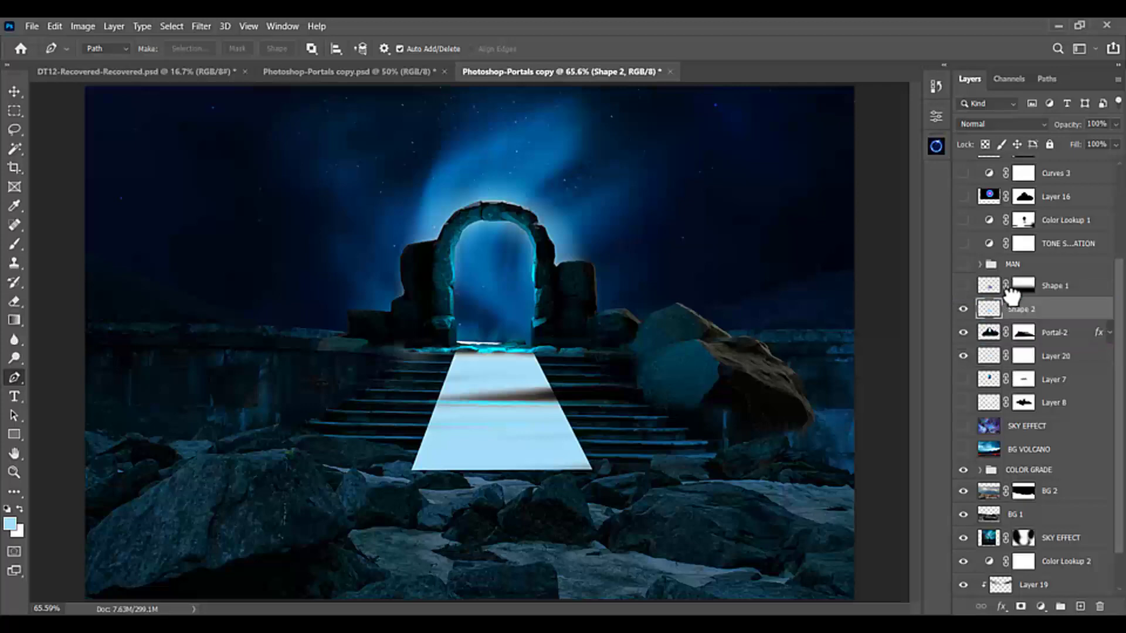
# Apply a Gaussian Blur with a 20.8-pixel radius to Shape 2 and set its blend mode to Screen.
pyautogui.click(201, 26)
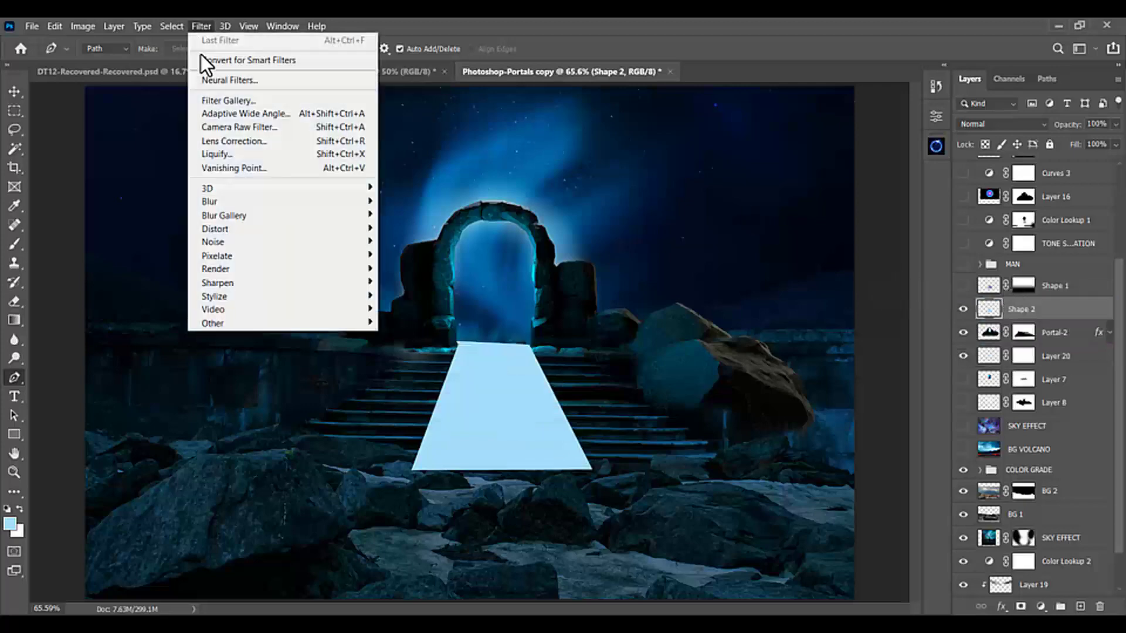
pyautogui.moveTo(230, 201)
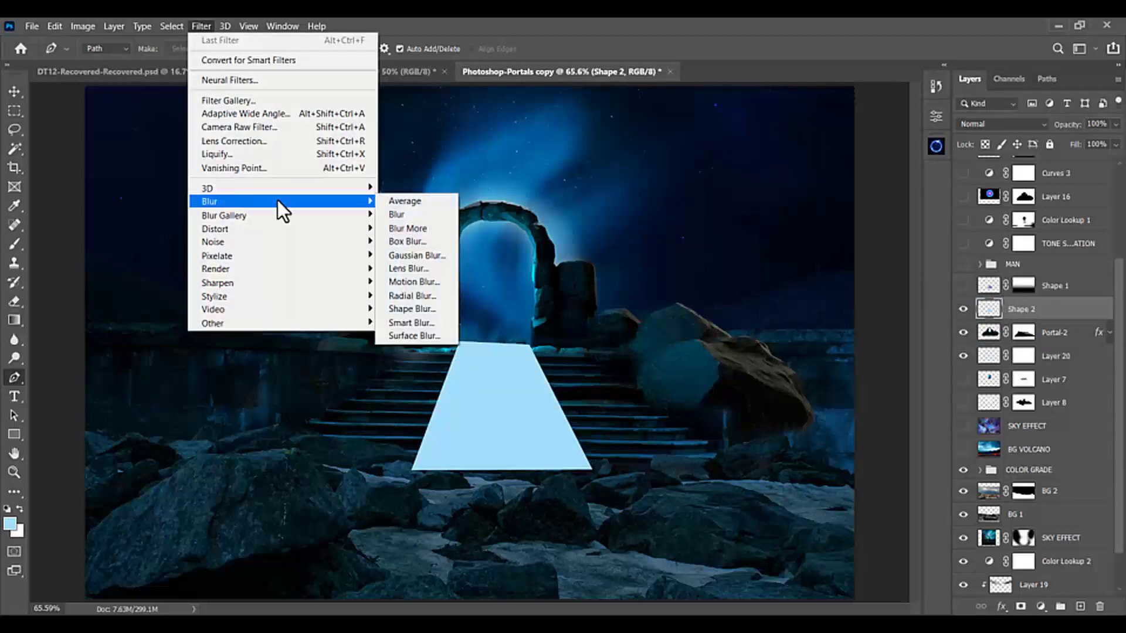
pyautogui.click(424, 258)
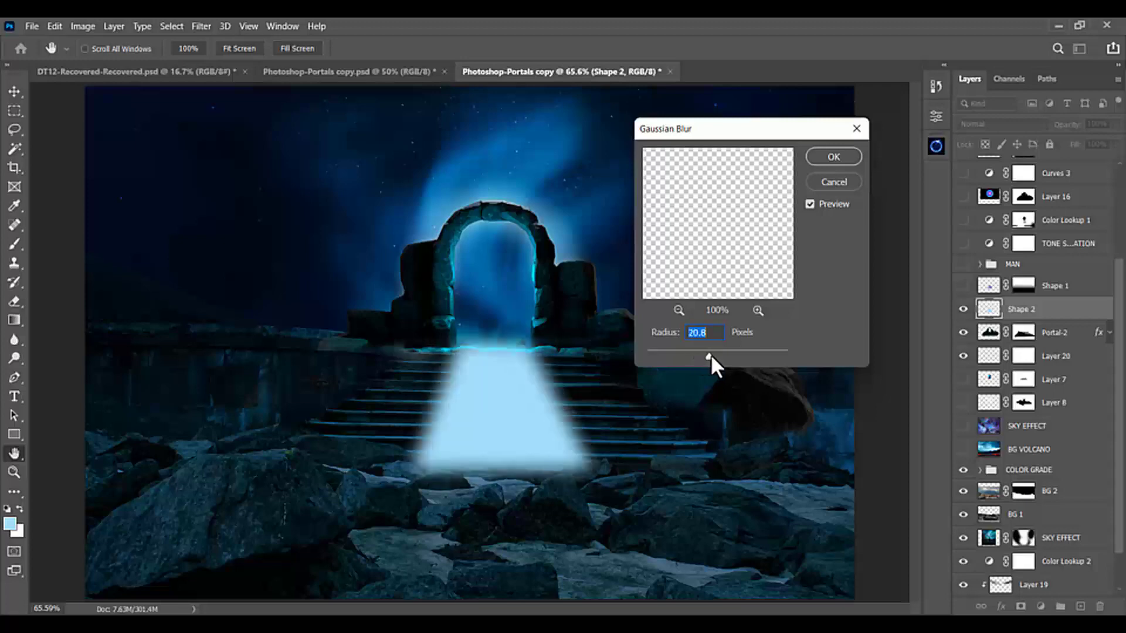
pyautogui.click(833, 156)
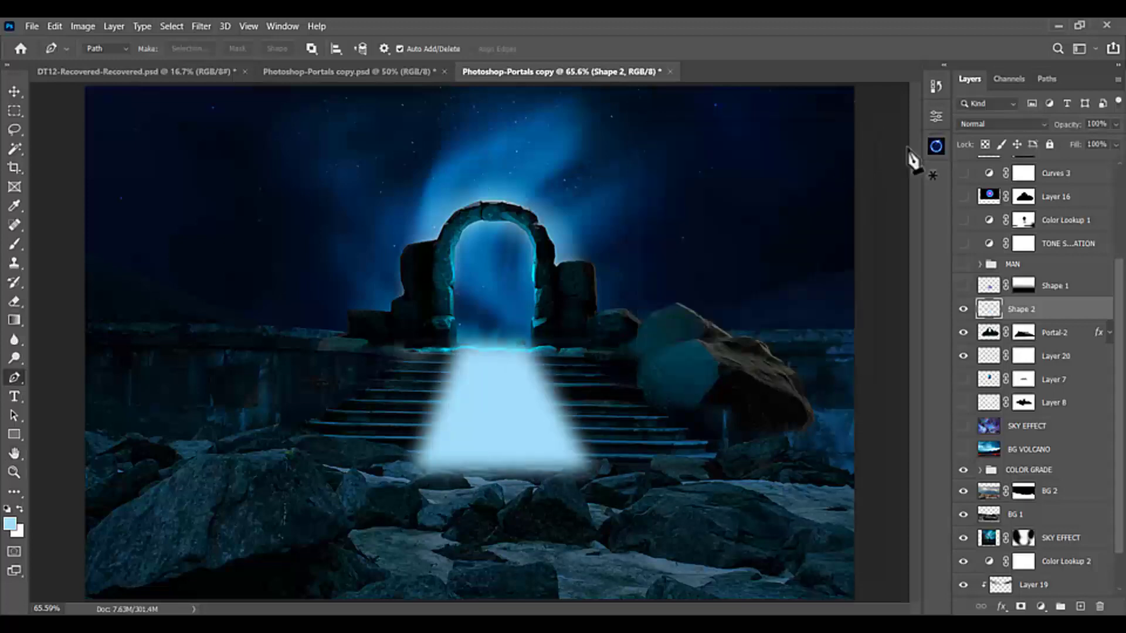
pyautogui.click(984, 124)
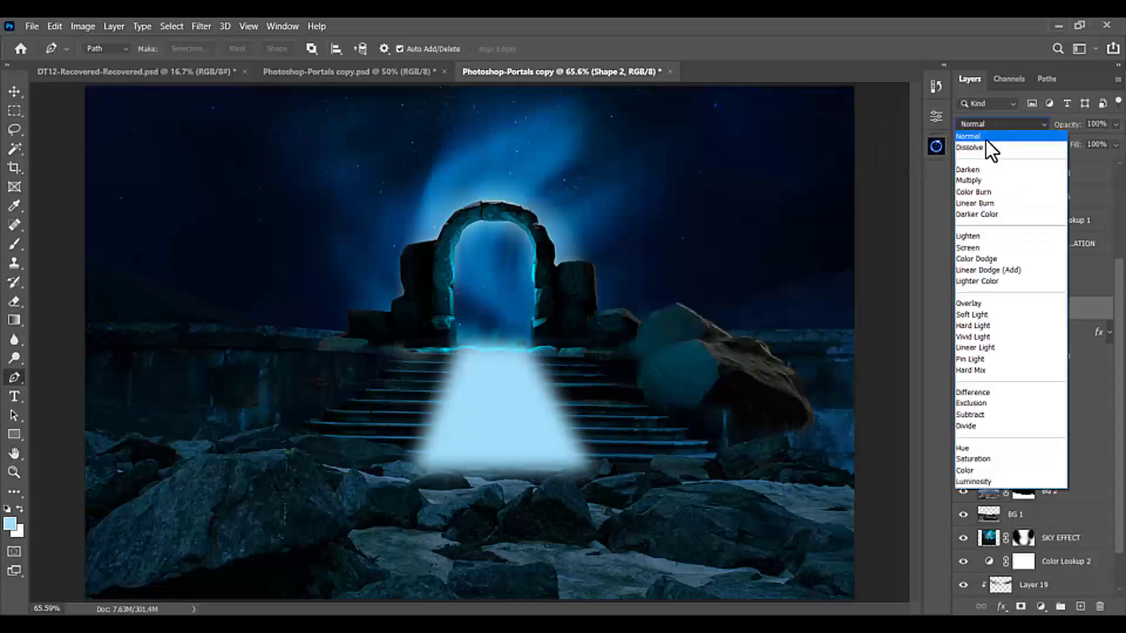
pyautogui.click(979, 248)
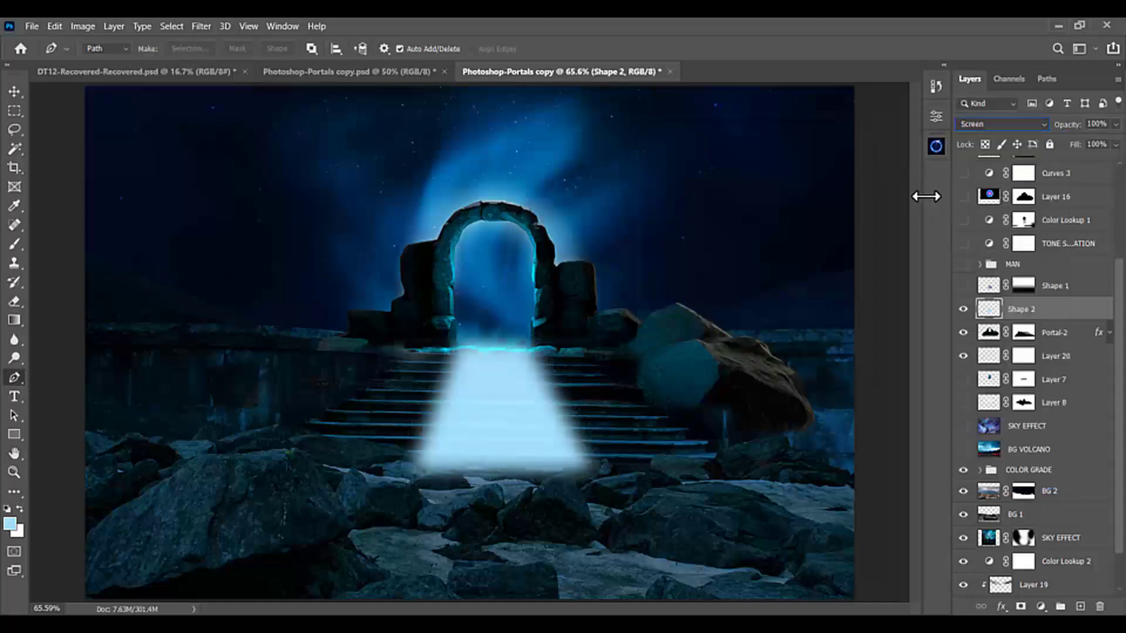
# Add a layer mask to Shape 2 and fade the light beam toward the foot of the stairs with a linear white-to-black gradient.
pyautogui.click(1021, 607)
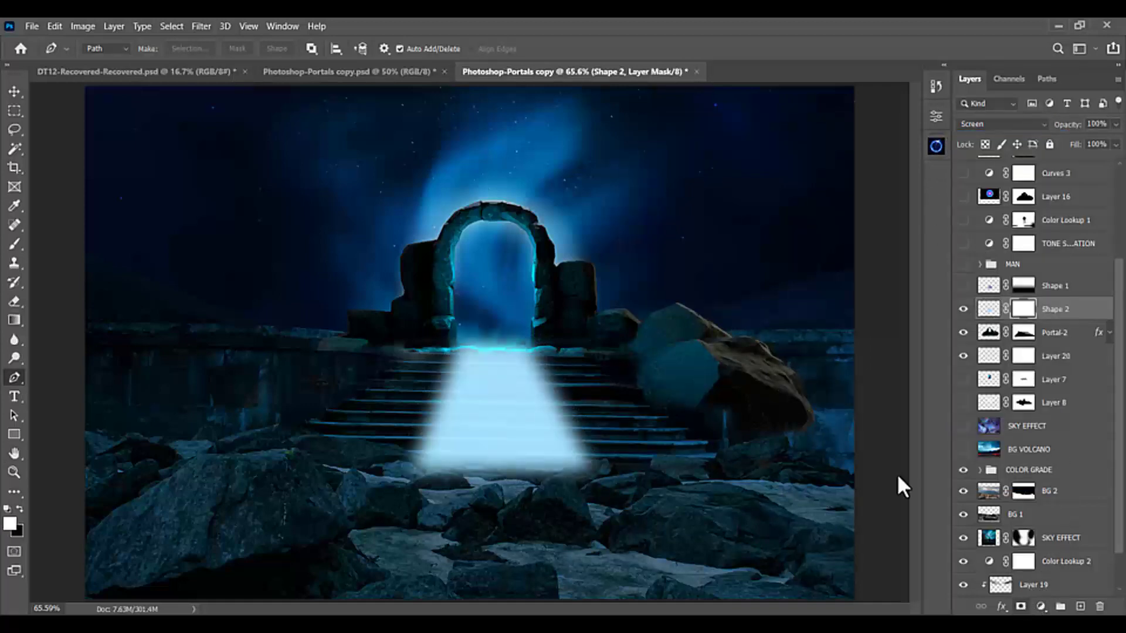
pyautogui.click(14, 320)
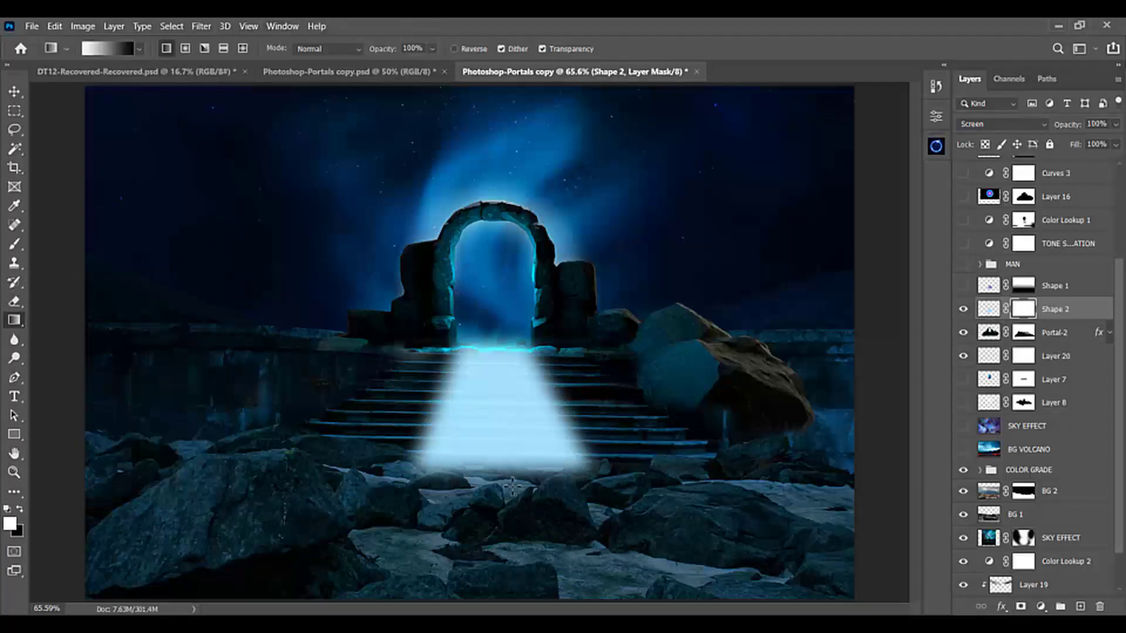
pyautogui.moveTo(497, 487); pyautogui.dragTo(492, 339)
pyautogui.hotkey('ctrl', 'z')
pyautogui.moveTo(490, 378); pyautogui.dragTo(490, 505)
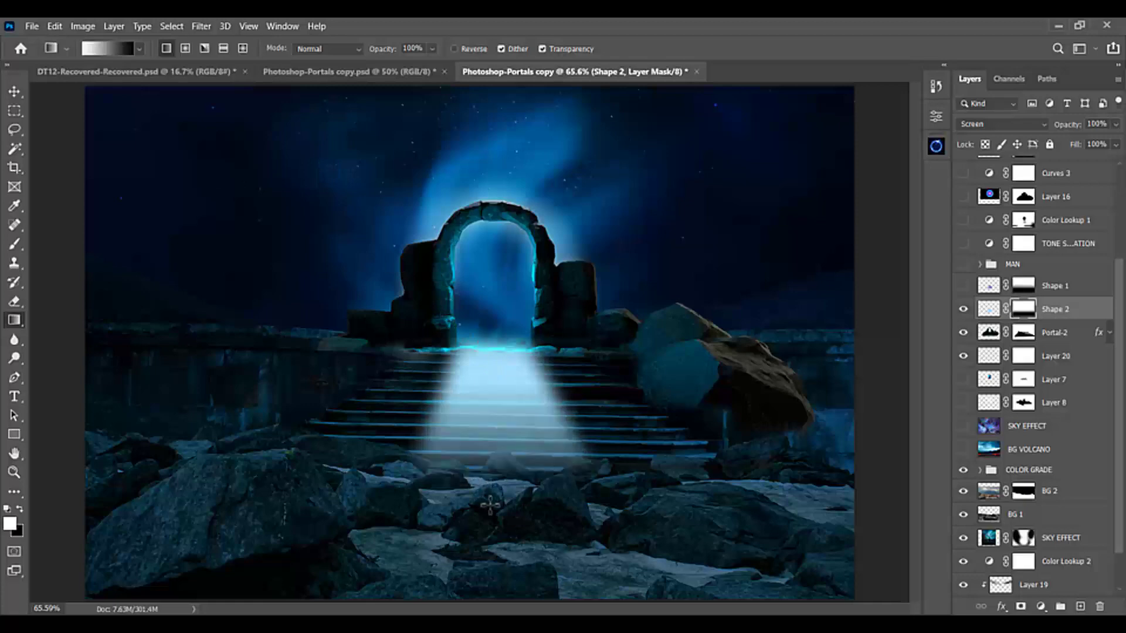
# Set the blend mode of the Shape 2 light beam to Soft Light.
pyautogui.click(987, 309)
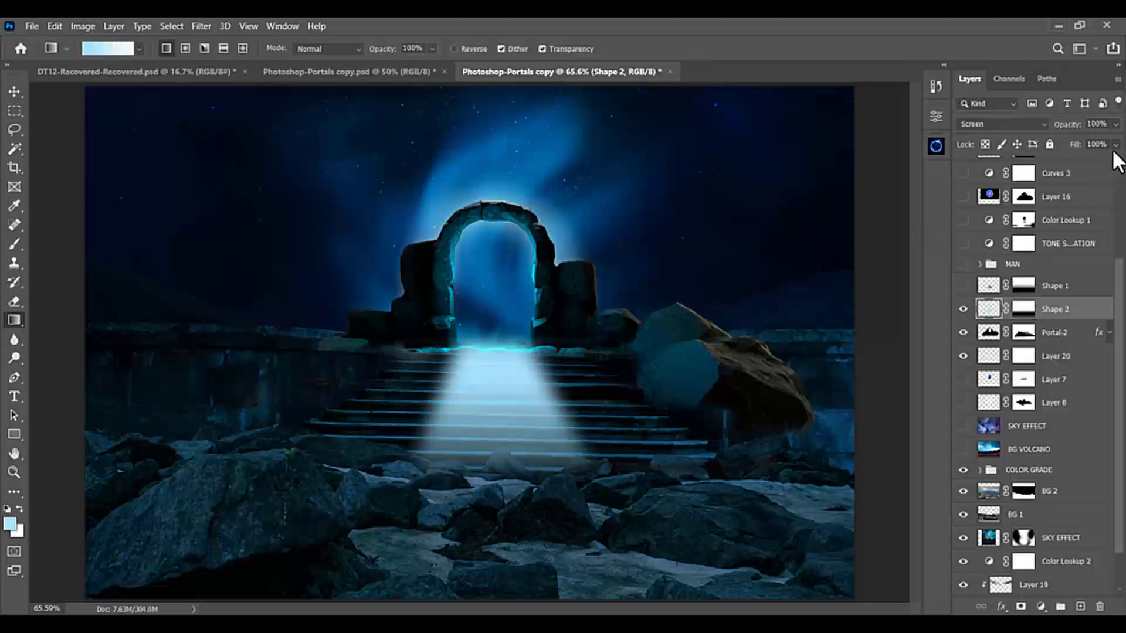
pyautogui.click(1014, 123)
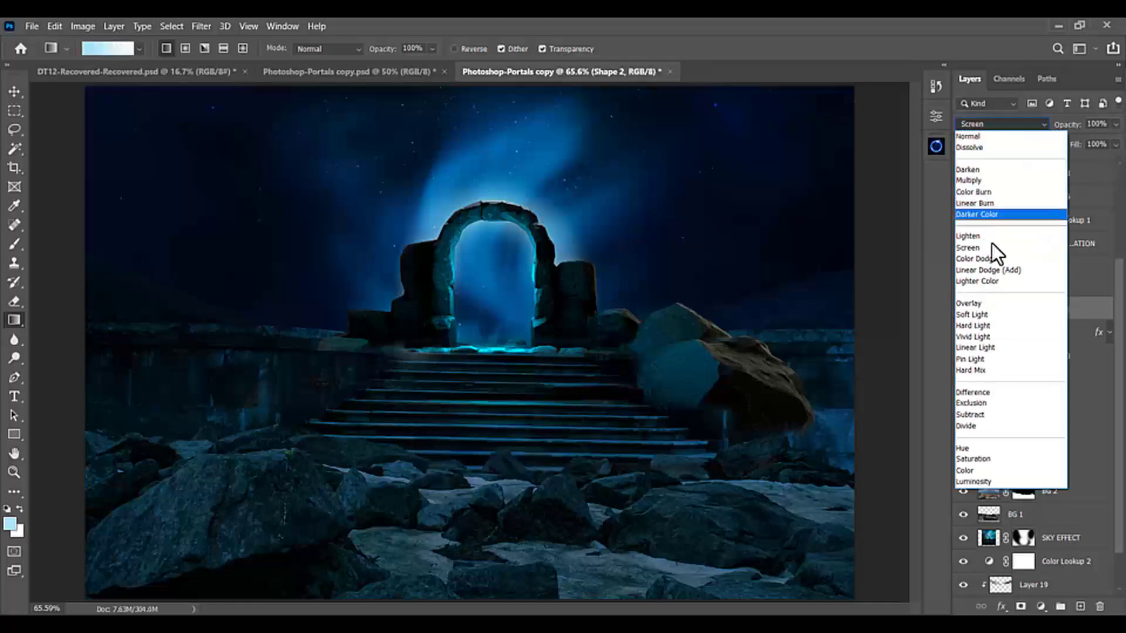
pyautogui.click(995, 316)
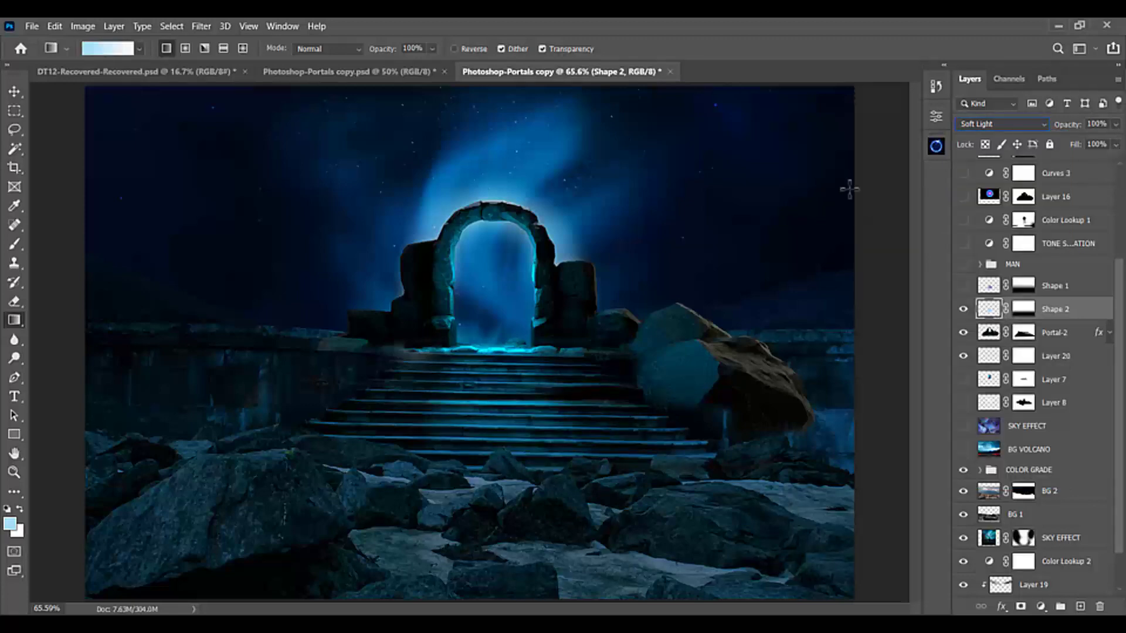
# Refine the Shape 2 mask over the stairs with a soft 250 px brush at 42% opacity, painting with white and black.
pyautogui.click(1025, 311)
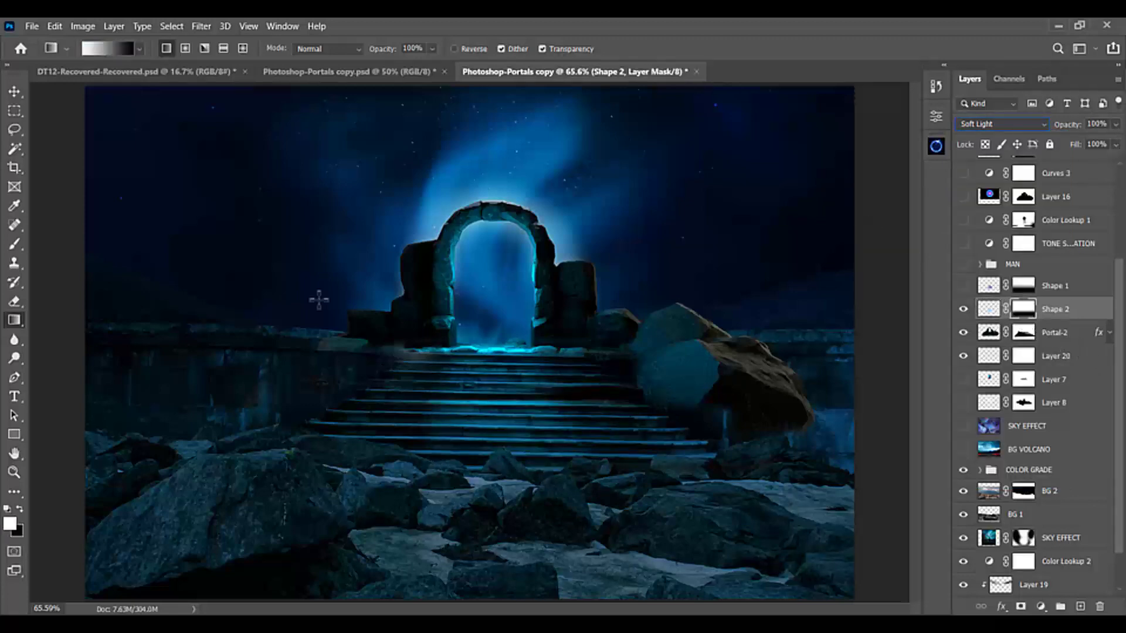
pyautogui.click(15, 243)
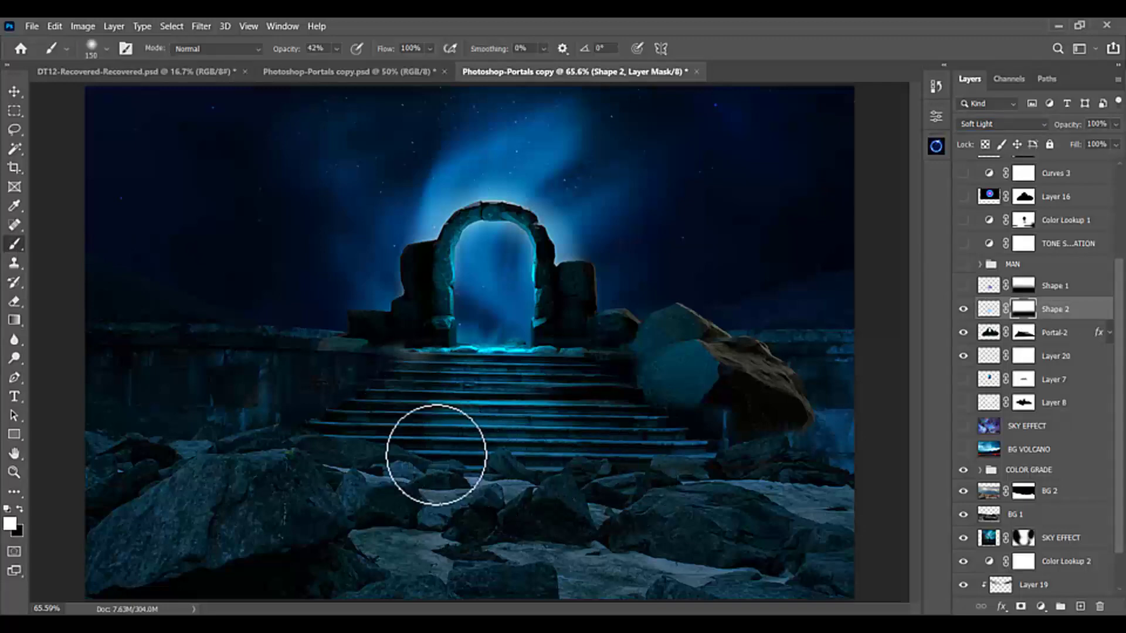
pyautogui.press(']')
pyautogui.press(']')
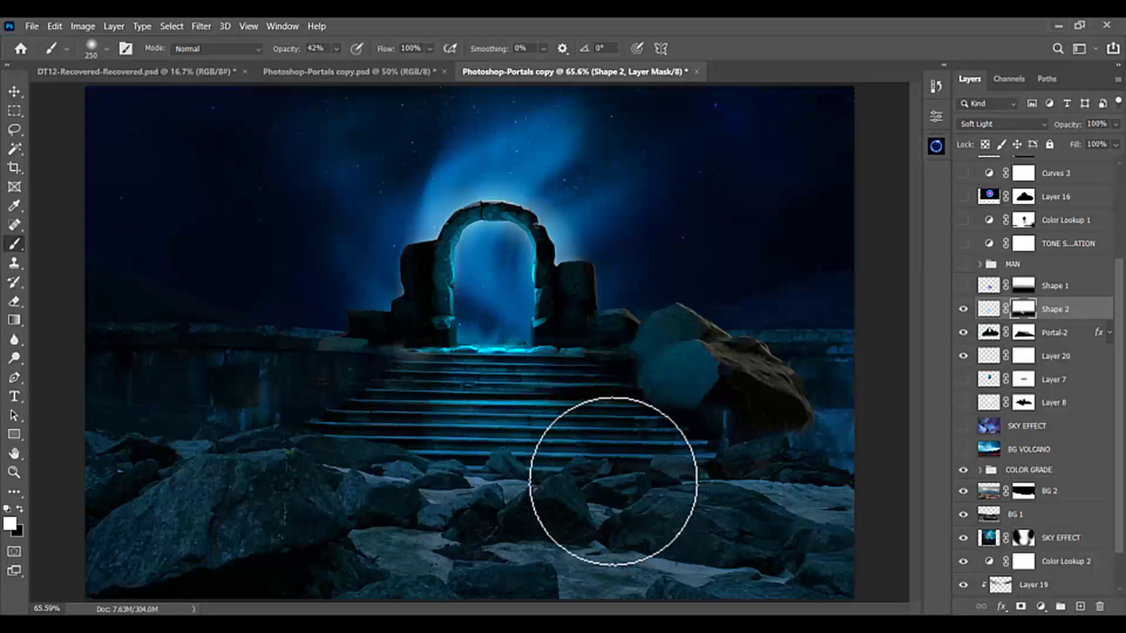
pyautogui.moveTo(611, 482); pyautogui.dragTo(579, 469)
pyautogui.press('x')
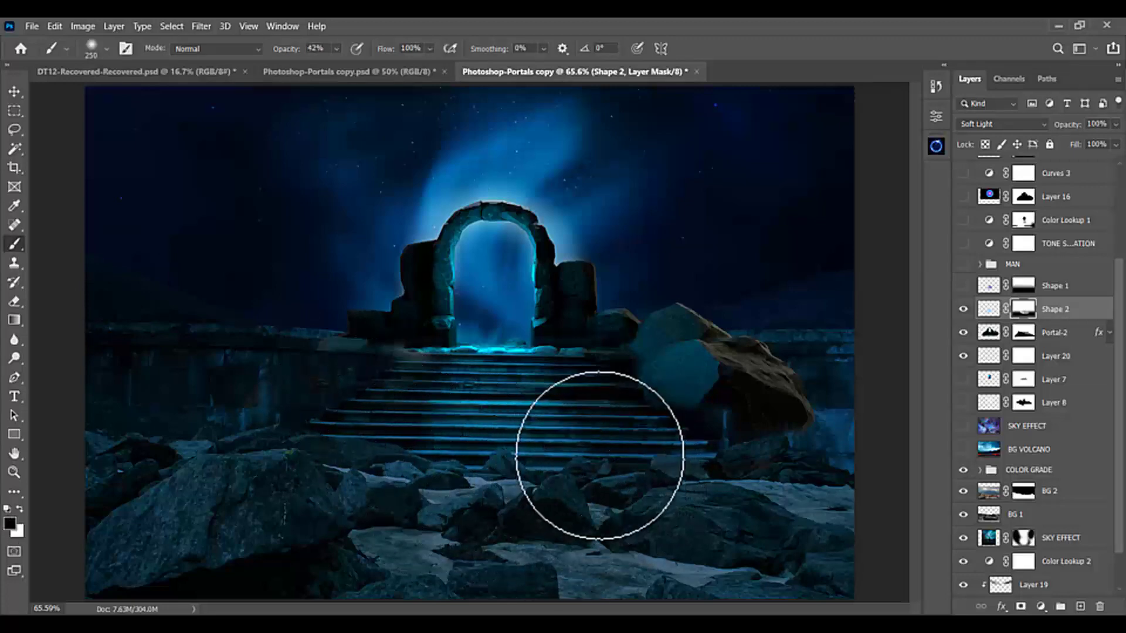
pyautogui.moveTo(557, 477); pyautogui.dragTo(583, 422)
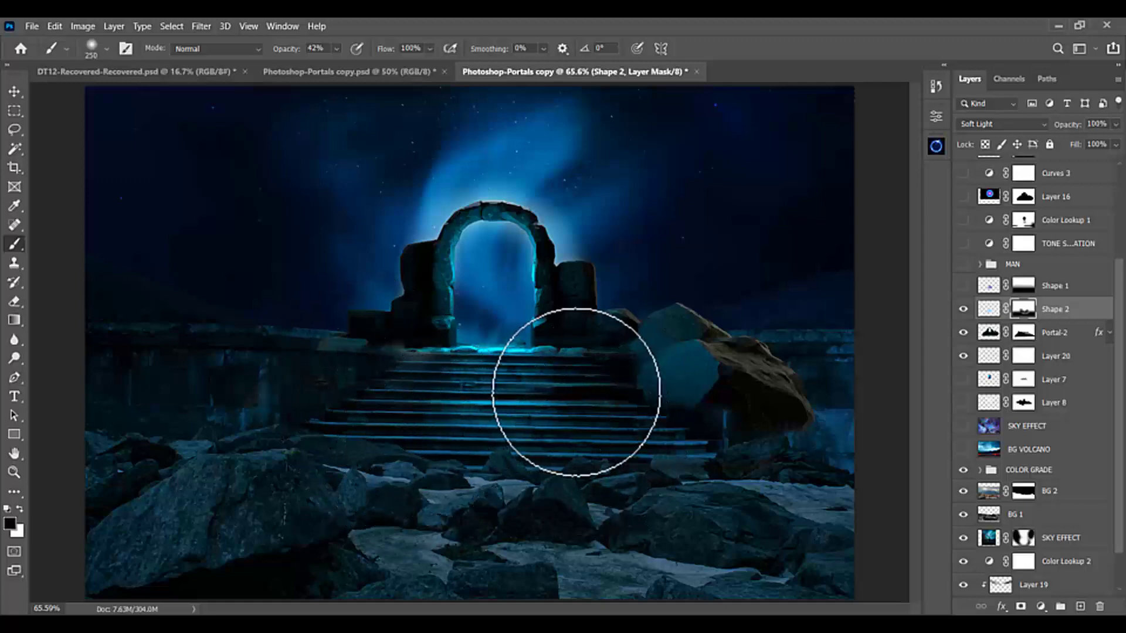
pyautogui.scroll(-3, 530, 354)
pyautogui.scroll(2, 463, 398)
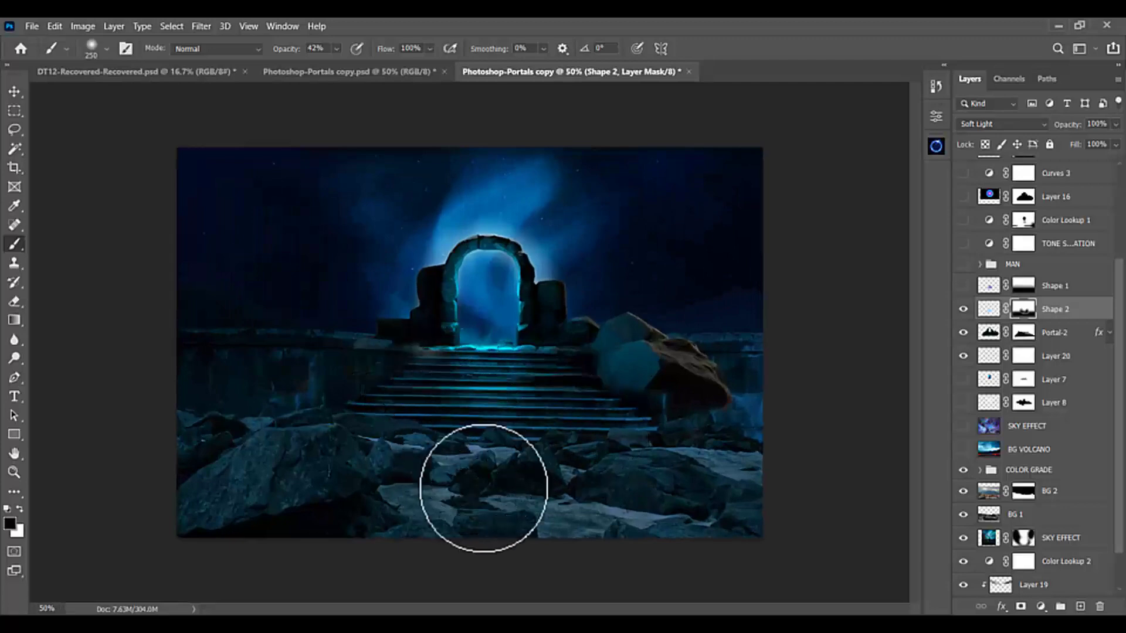
pyautogui.scroll(1, 509, 375)
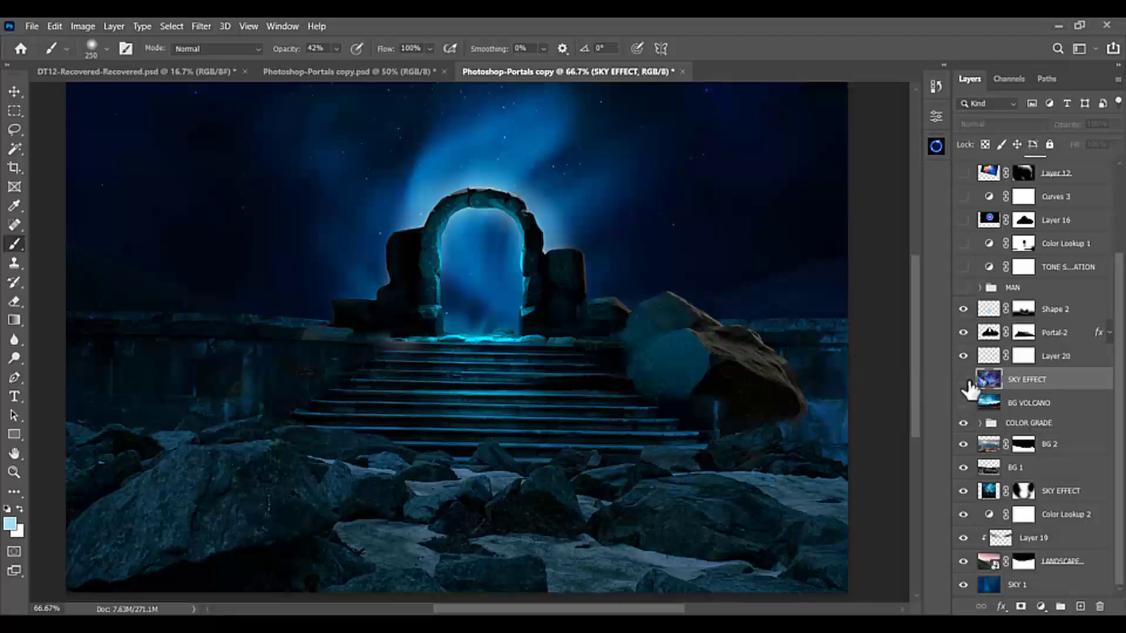
# Show the nebula SKY EFFECT layer beneath Layer 20, add a layer mask and invert it to black.
pyautogui.click(964, 381)
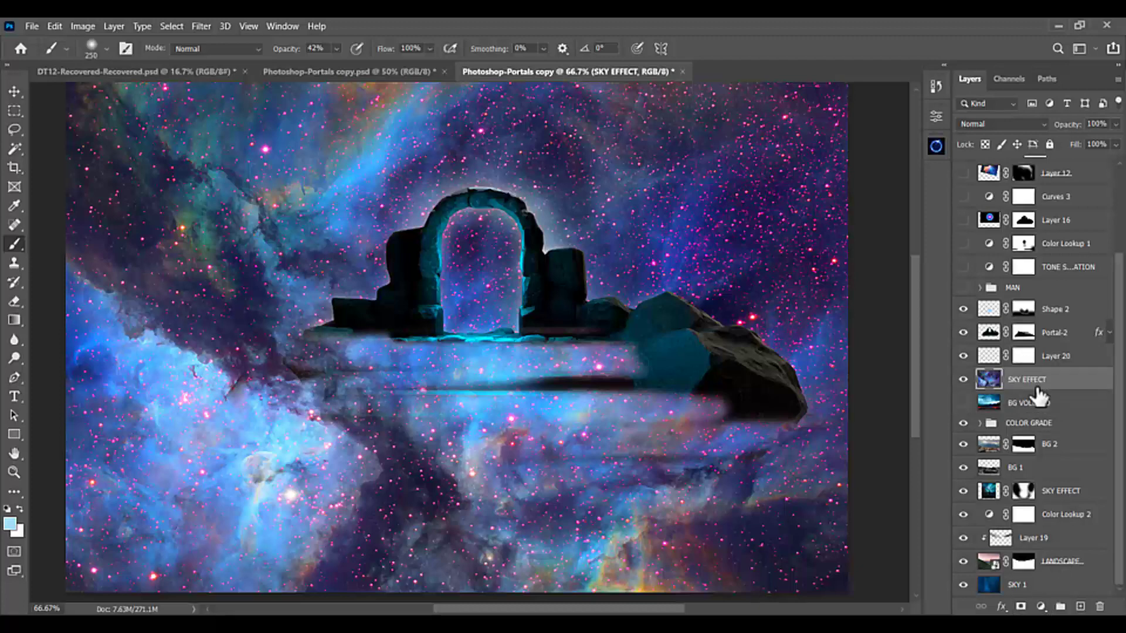
pyautogui.click(1021, 606)
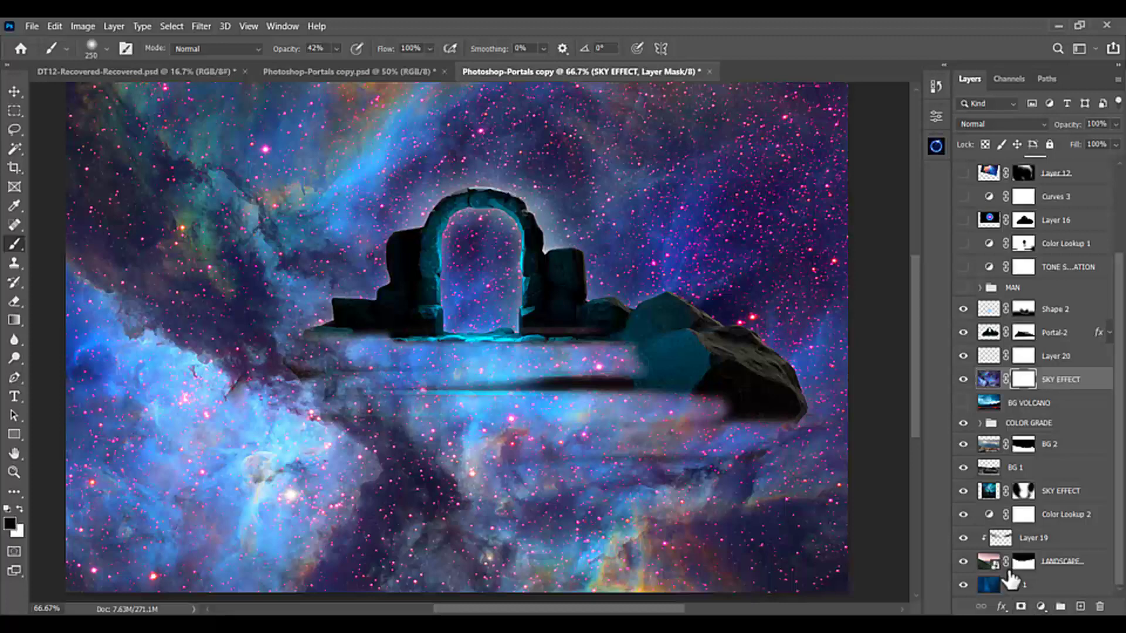
pyautogui.hotkey('ctrl', 'i')
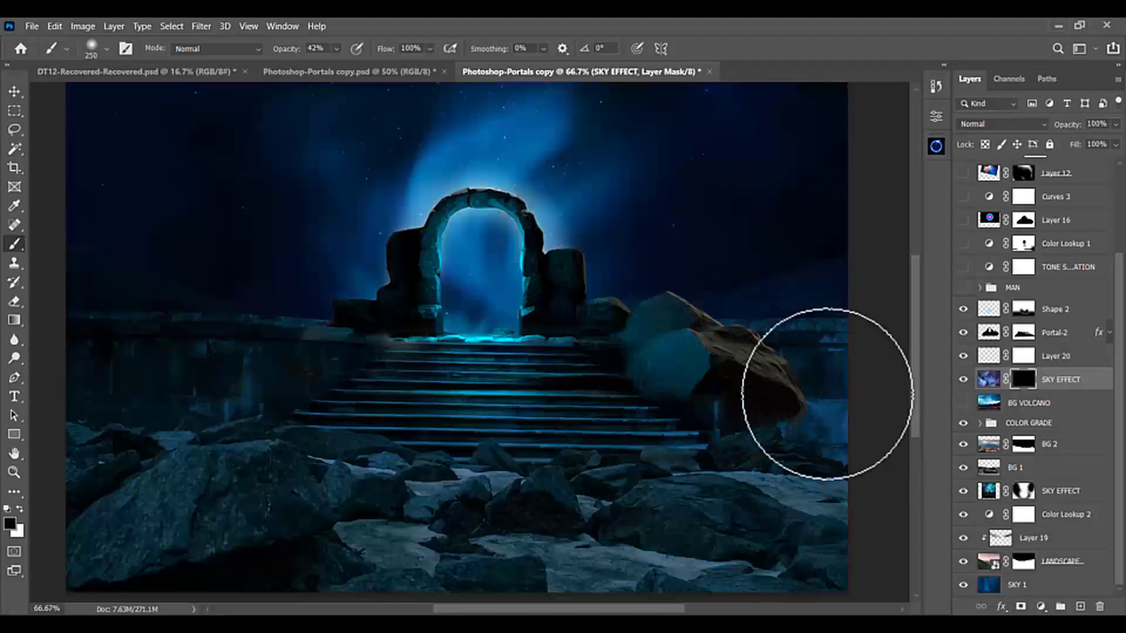
# Reveal the nebula around the stone arch with a radial white-to-black gradient drawn outward from the arch opening on the SKY EFFECT mask.
pyautogui.click(13, 321)
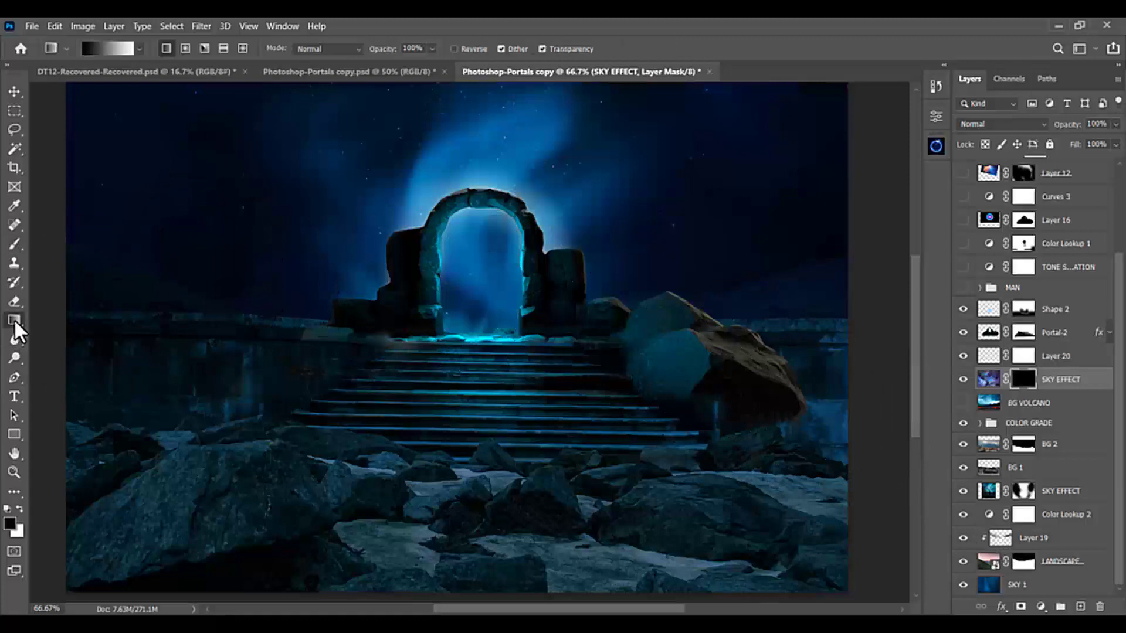
pyautogui.click(185, 48)
pyautogui.click(20, 509)
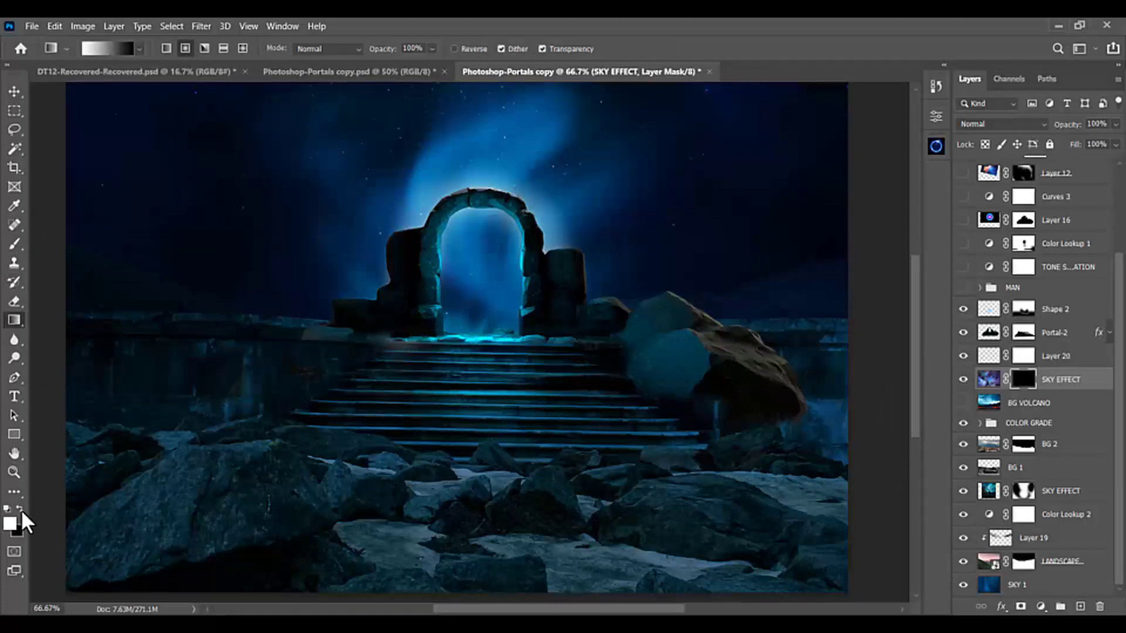
pyautogui.moveTo(481, 244); pyautogui.dragTo(644, 237)
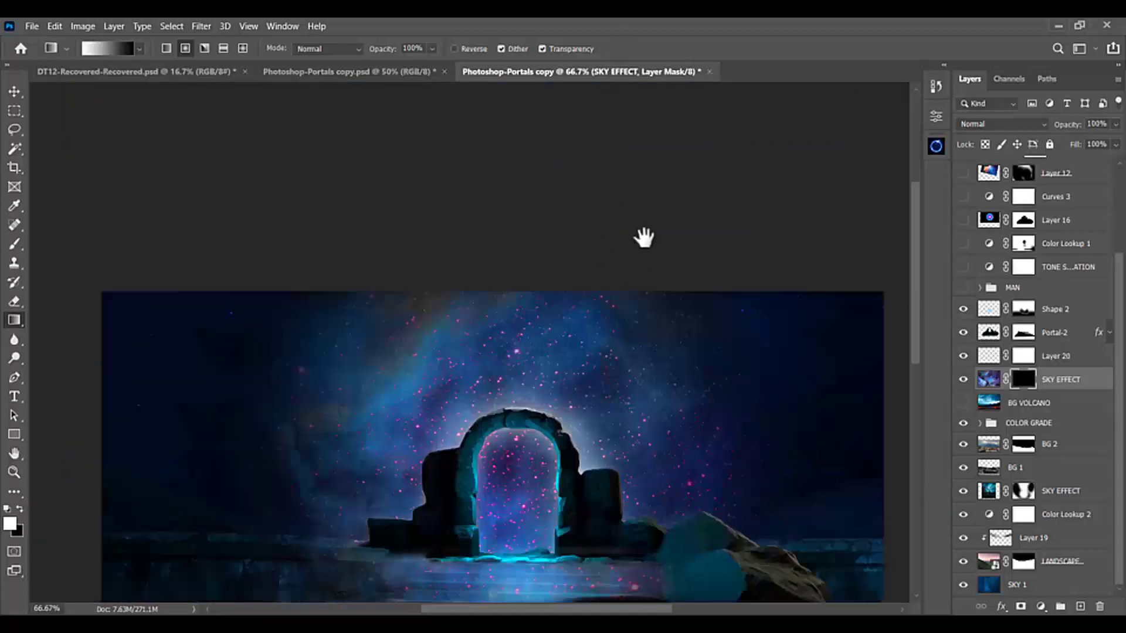
pyautogui.scroll(-3, 650, 158)
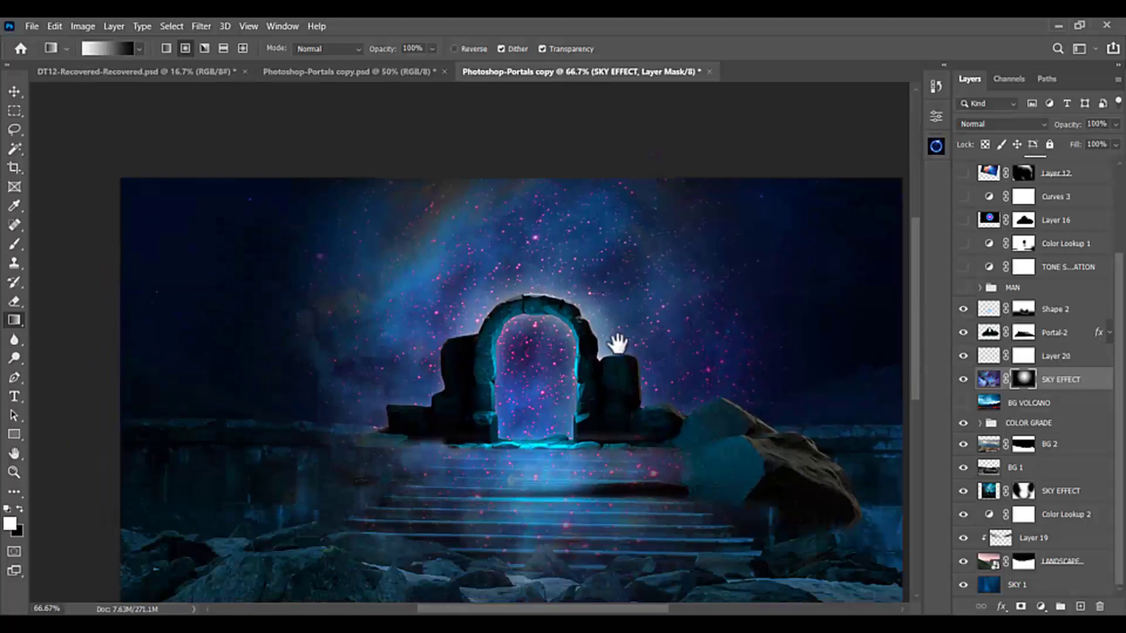
# Hide the nebula over the stairs by painting black on the SKY EFFECT mask with a 250 px brush, raising its opacity to 100%.
pyautogui.moveTo(616, 344); pyautogui.dragTo(654, 217)
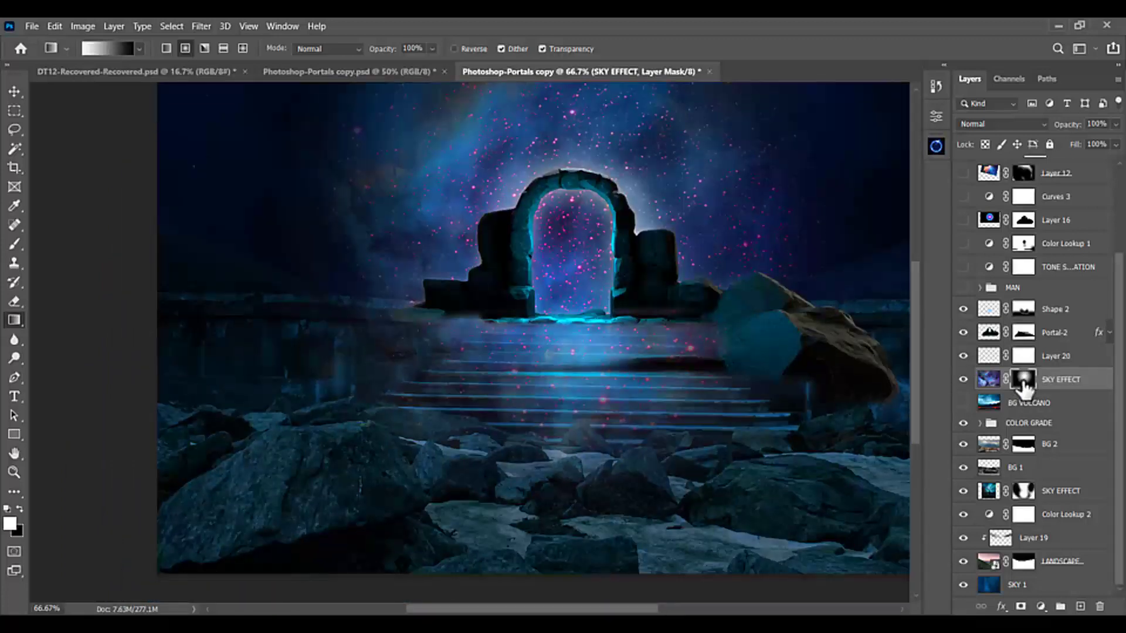
pyautogui.press('b')
pyautogui.moveTo(404, 397); pyautogui.dragTo(816, 427)
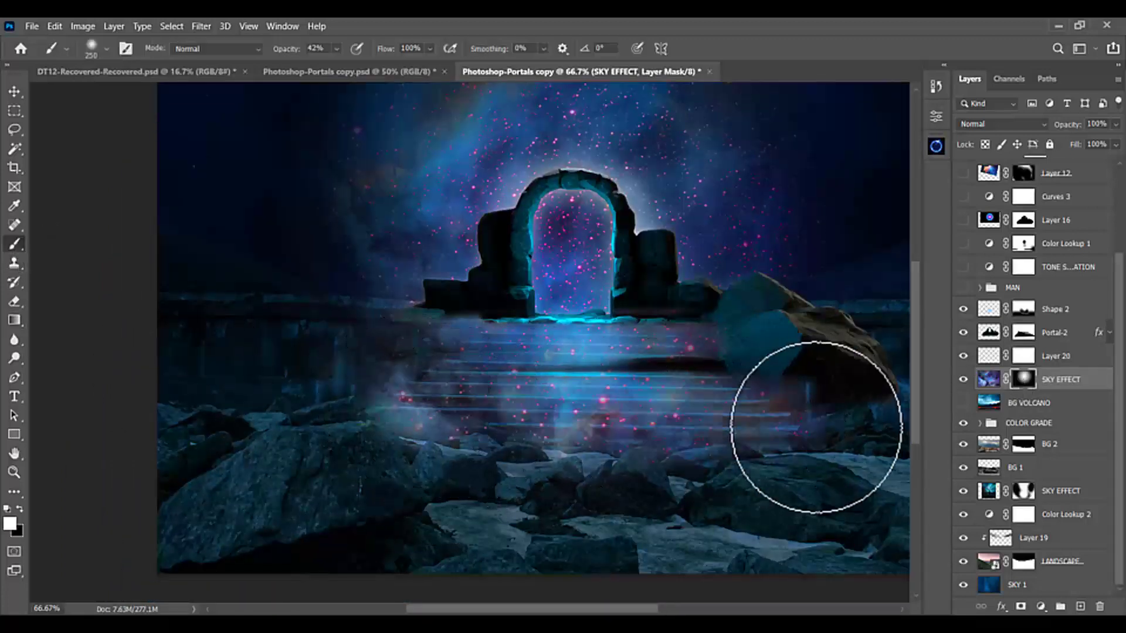
pyautogui.hotkey('ctrl', 'z')
pyautogui.press('x')
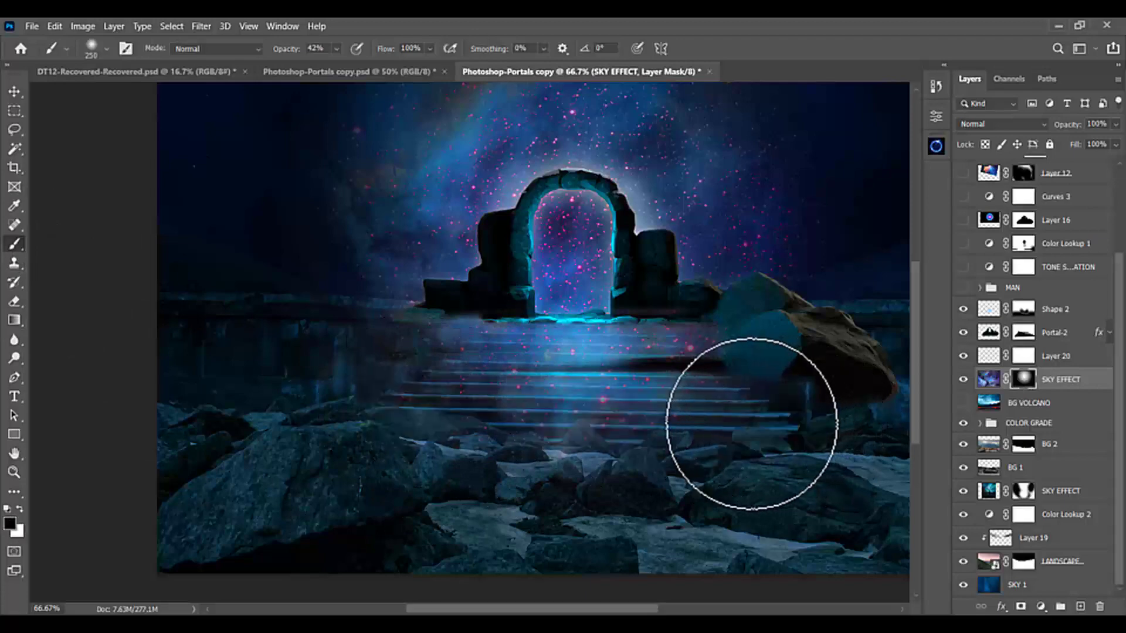
pyautogui.moveTo(636, 414)
pyautogui.mouseDown()
pyautogui.moveTo(412, 396)
pyautogui.moveTo(678, 389)
pyautogui.mouseUp()
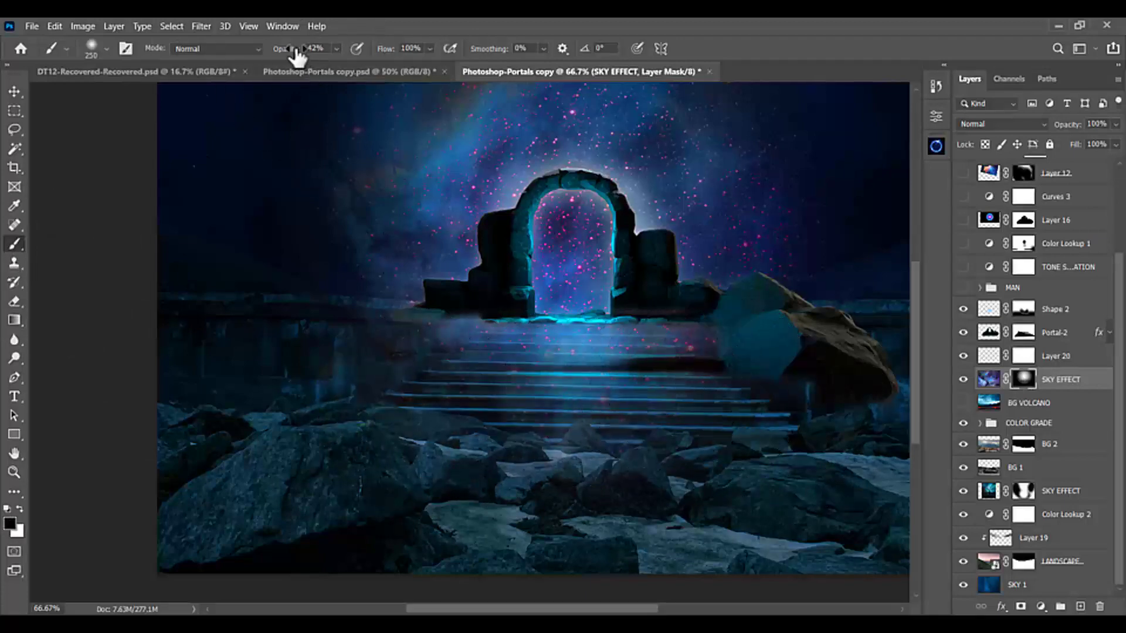
pyautogui.moveTo(297, 50); pyautogui.dragTo(368, 64)
pyautogui.moveTo(483, 382)
pyautogui.mouseDown()
pyautogui.moveTo(751, 369)
pyautogui.moveTo(419, 344)
pyautogui.moveTo(792, 374)
pyautogui.moveTo(391, 358)
pyautogui.moveTo(308, 335)
pyautogui.moveTo(790, 375)
pyautogui.moveTo(816, 388)
pyautogui.moveTo(751, 431)
pyautogui.mouseUp()
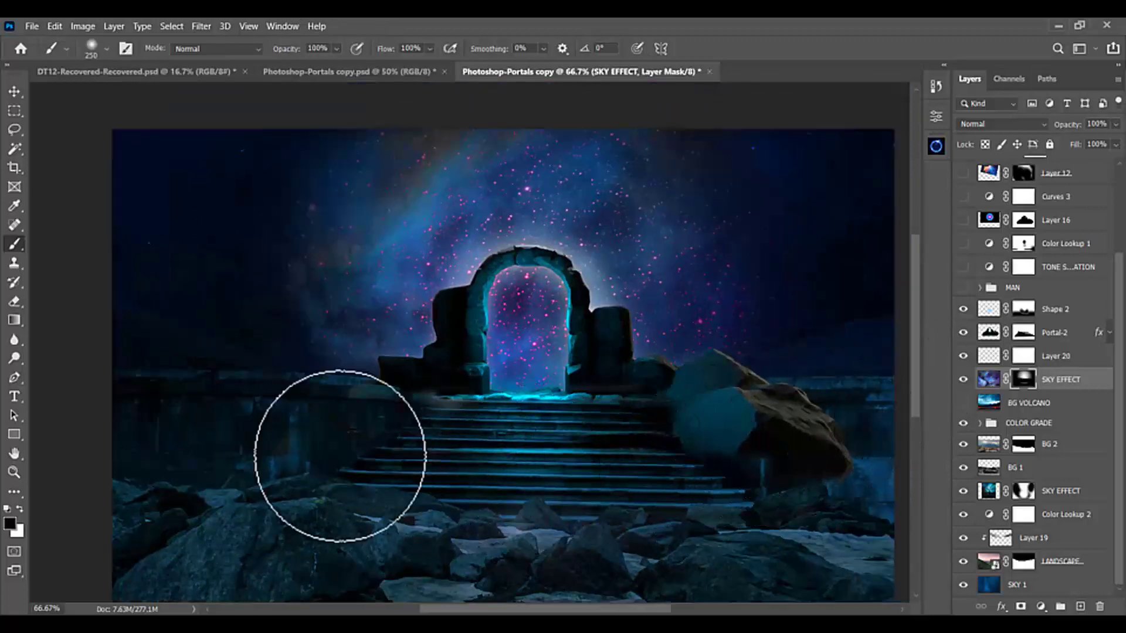
# Fade the nebula's outer left edge on the SKY EFFECT mask by painting black with a 600 px brush at 78% opacity.
pyautogui.keyDown('alt'); pyautogui.click(565, 442); pyautogui.keyUp('alt')
pyautogui.press(']')
pyautogui.press(']')
pyautogui.press(']')
pyautogui.press(']')
pyautogui.press(']')
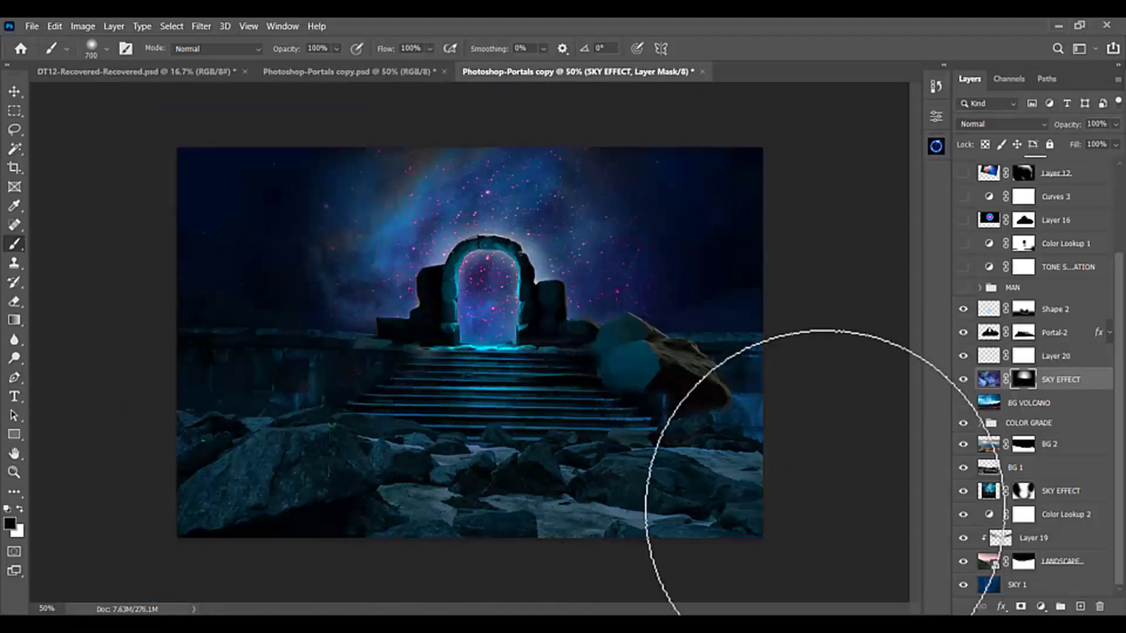
pyautogui.press('[')
pyautogui.press('[')
pyautogui.press('[')
pyautogui.press('[')
pyautogui.press('[')
pyautogui.press('[')
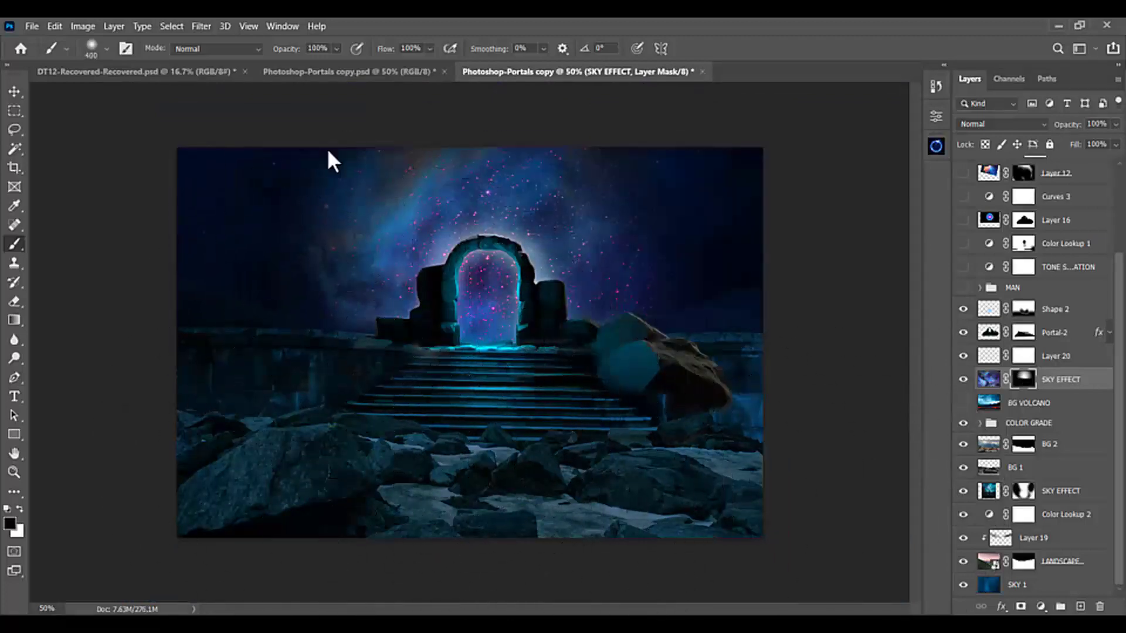
pyautogui.press(']')
pyautogui.press(']')
pyautogui.press(']')
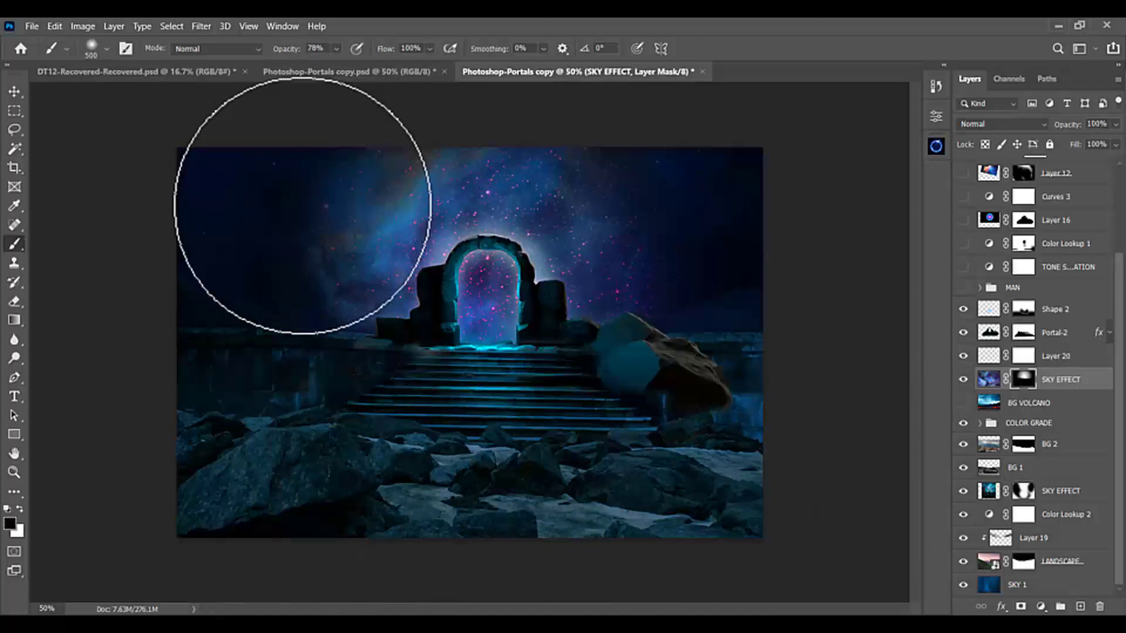
pyautogui.moveTo(307, 221)
pyautogui.mouseDown()
pyautogui.moveTo(332, 312)
pyautogui.moveTo(510, 389)
pyautogui.mouseUp()
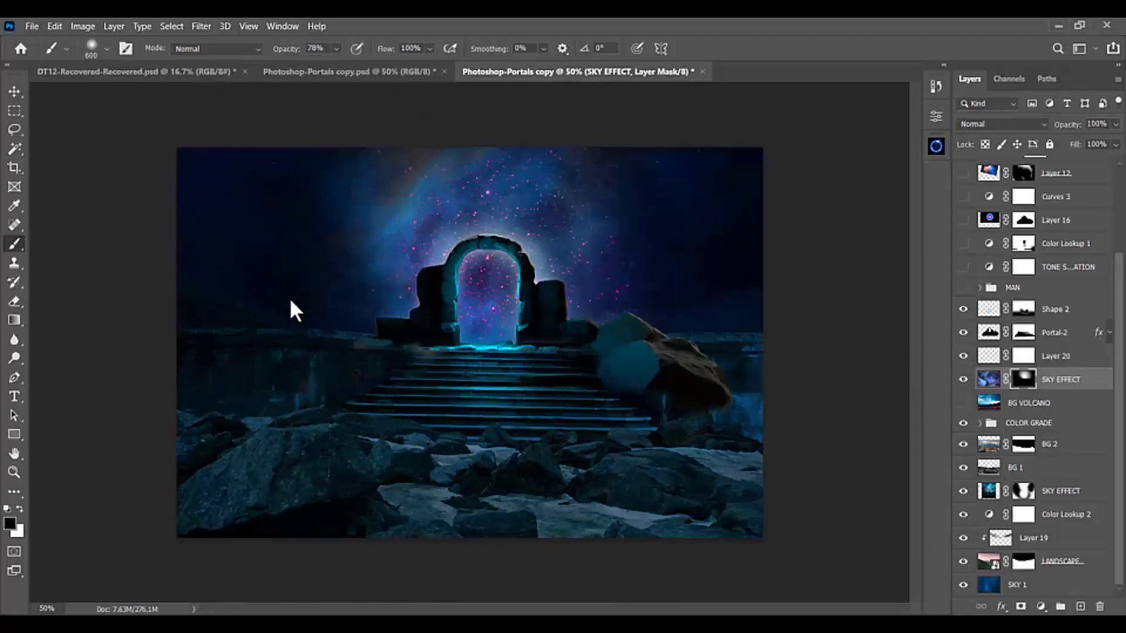
pyautogui.moveTo(349, 195)
pyautogui.mouseDown()
pyautogui.moveTo(361, 222)
pyautogui.moveTo(331, 227)
pyautogui.mouseUp()
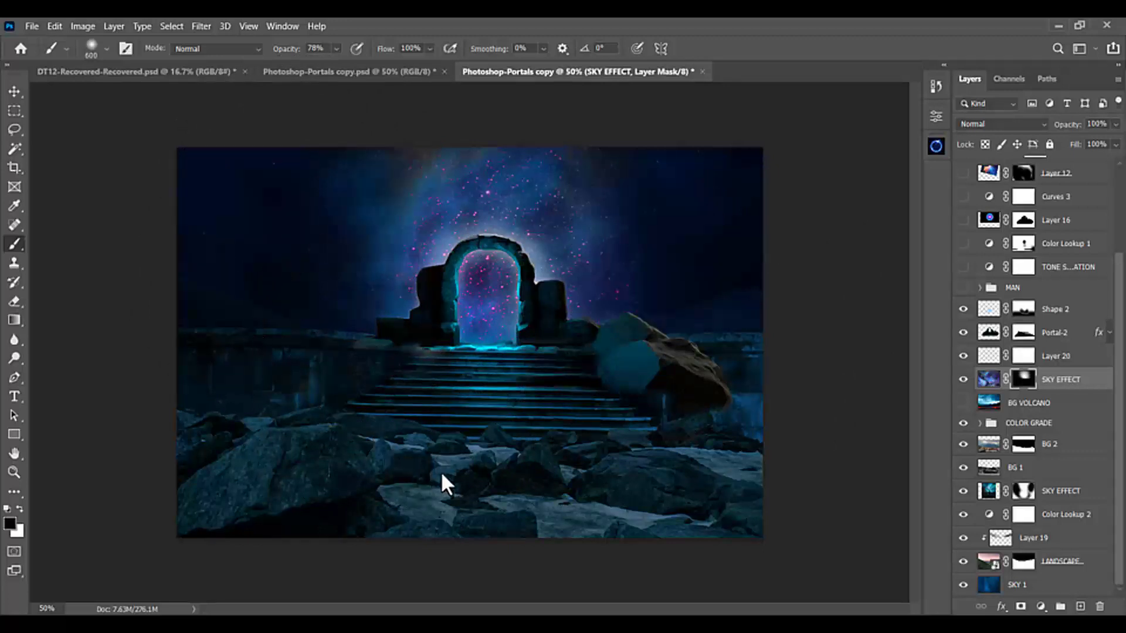
# Set the opacity of the SKY EFFECT nebula layer to 90%.
pyautogui.click(998, 380)
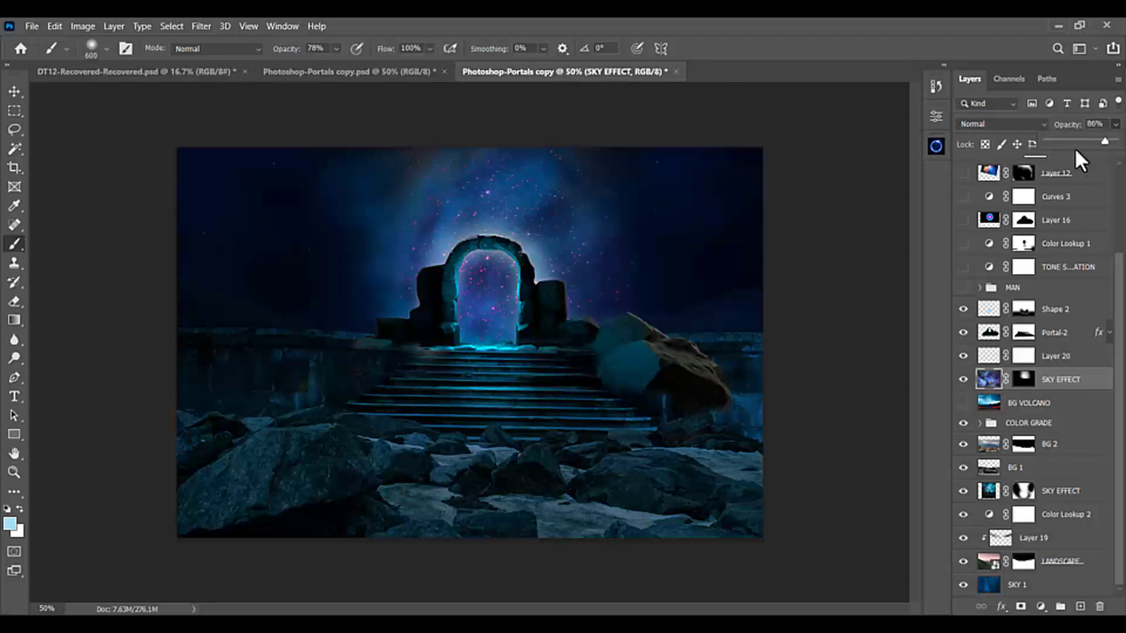
pyautogui.moveTo(1075, 149); pyautogui.dragTo(692, 310)
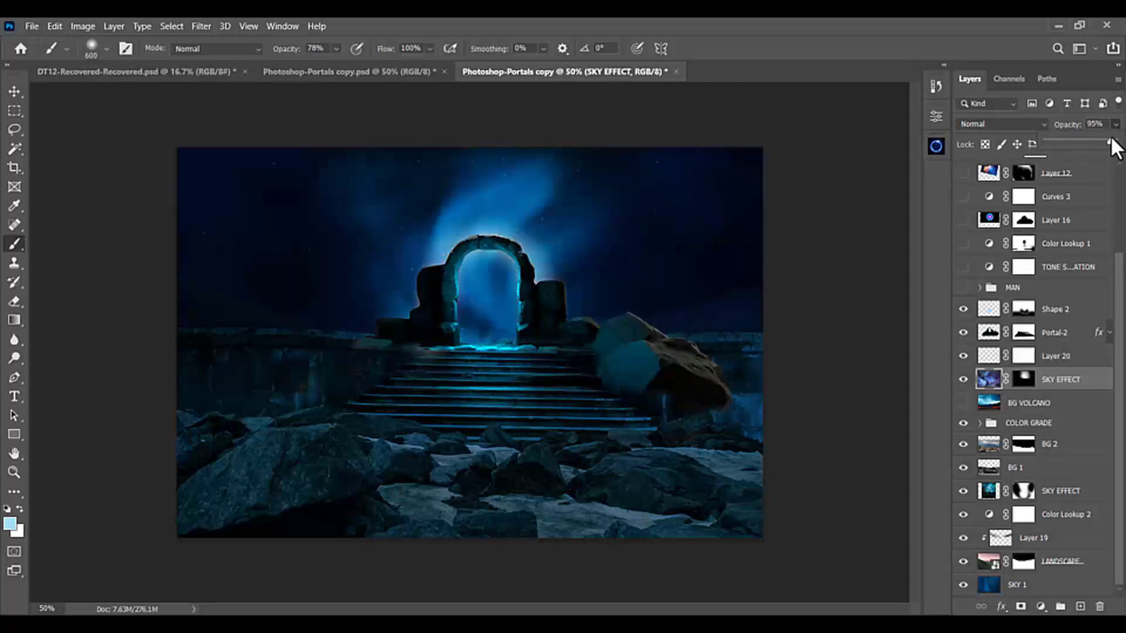
pyautogui.moveTo(1110, 140); pyautogui.dragTo(1108, 138)
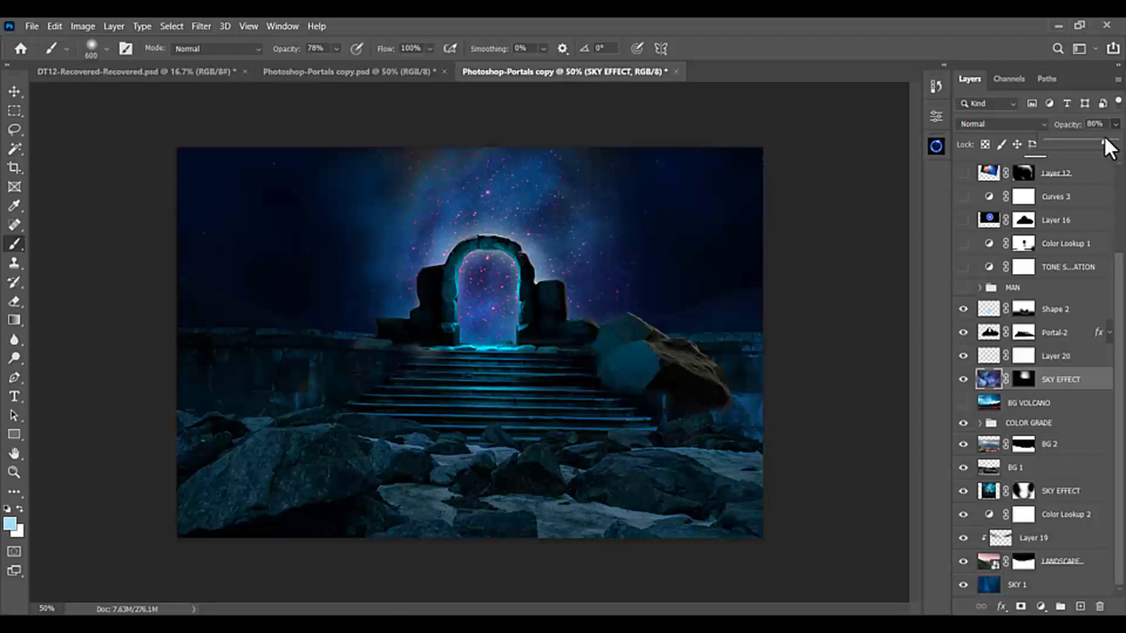
pyautogui.click(1094, 124)
pyautogui.write('90')
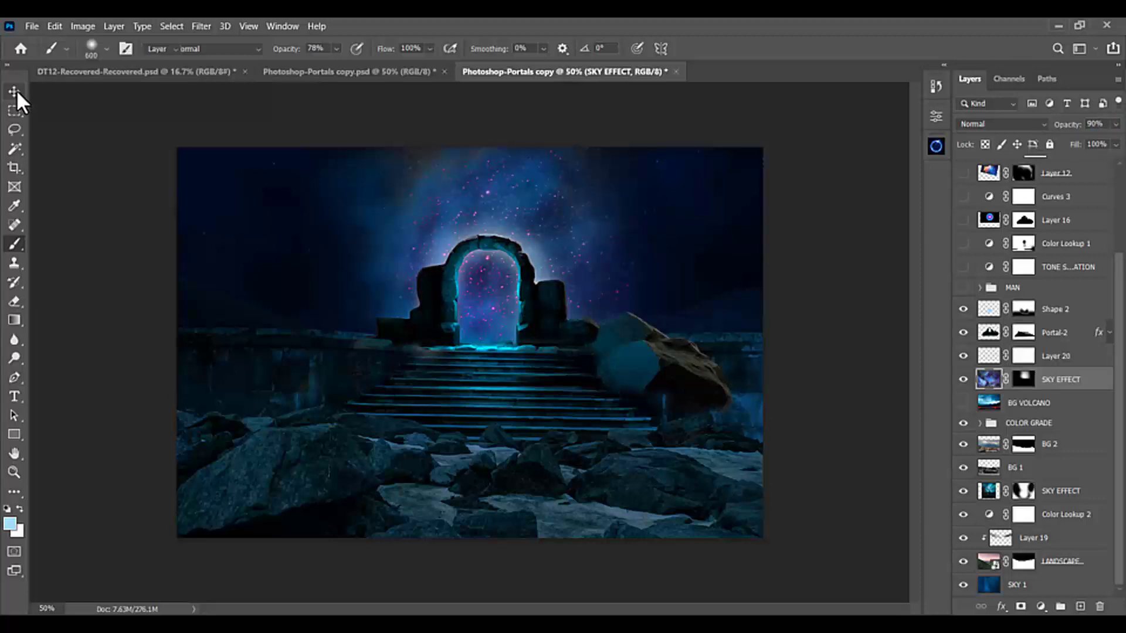
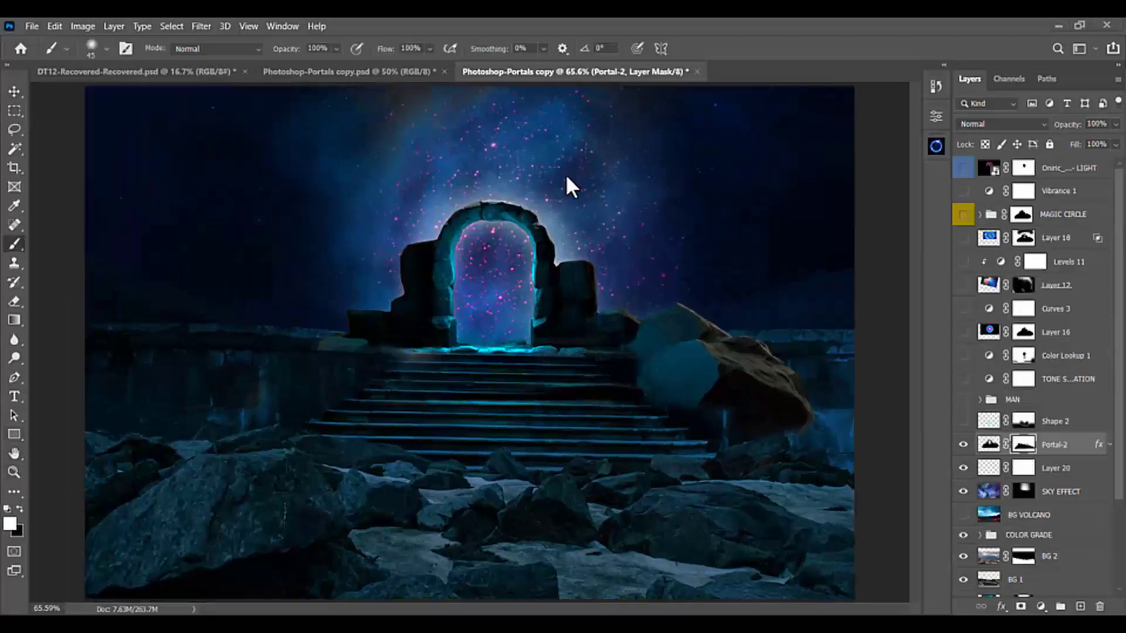
# Show the BG VOLCANO layer and add a layer mask to it.
pyautogui.click(1028, 518)
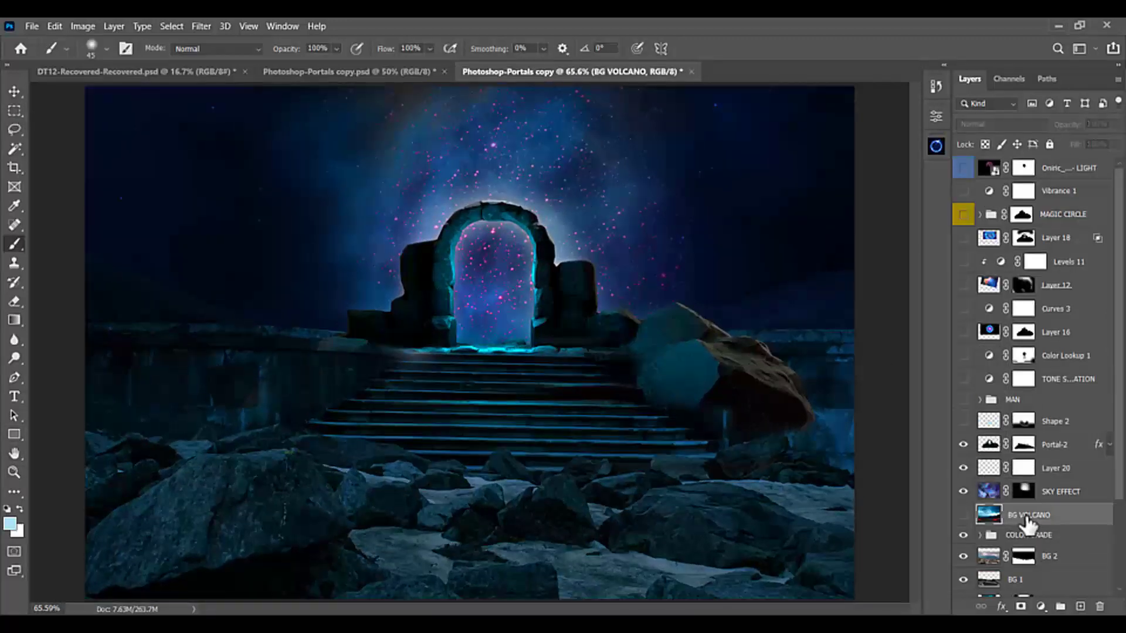
pyautogui.click(963, 516)
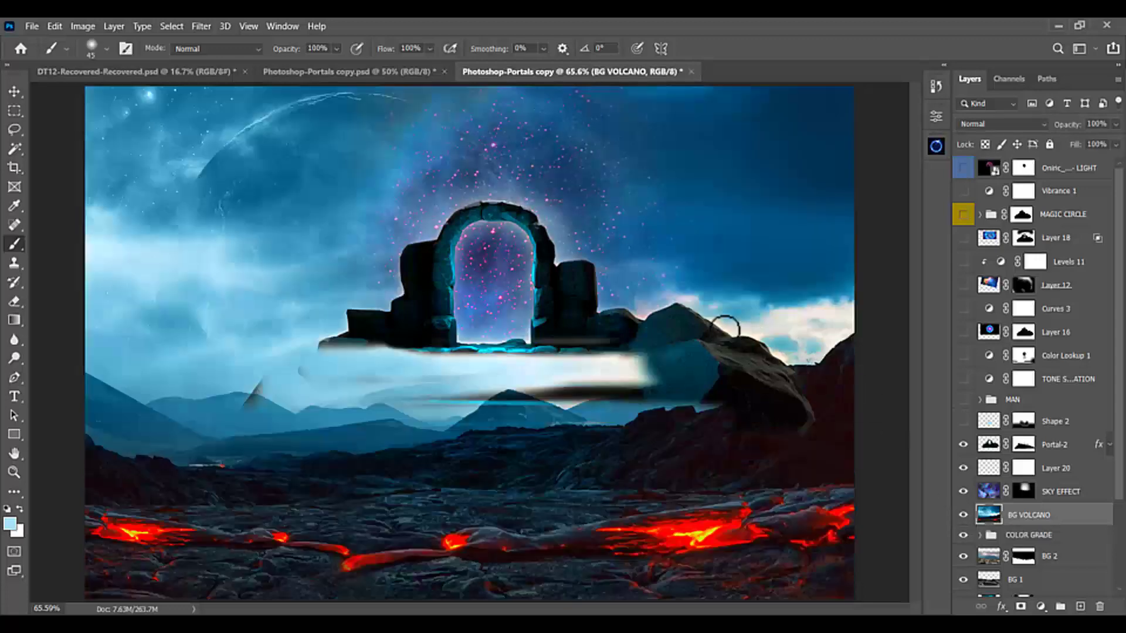
pyautogui.click(1020, 608)
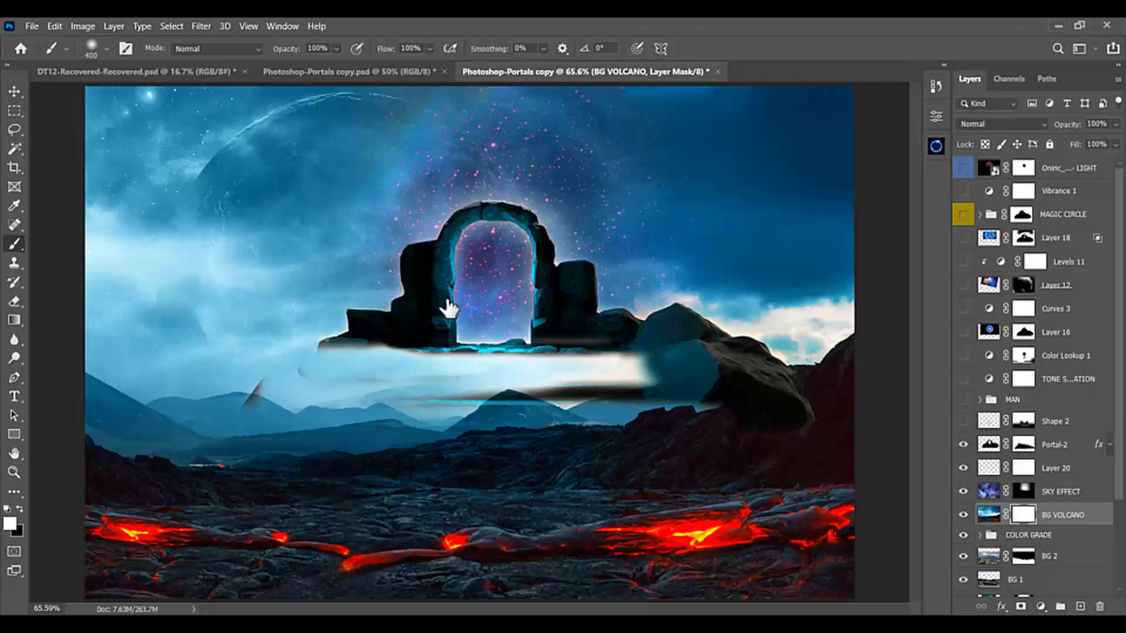
# Mask out the volcano's sky, mountains and stair area with black, then paint white with a 125 px brush to reveal rock beside the boulder.
pyautogui.press('x')
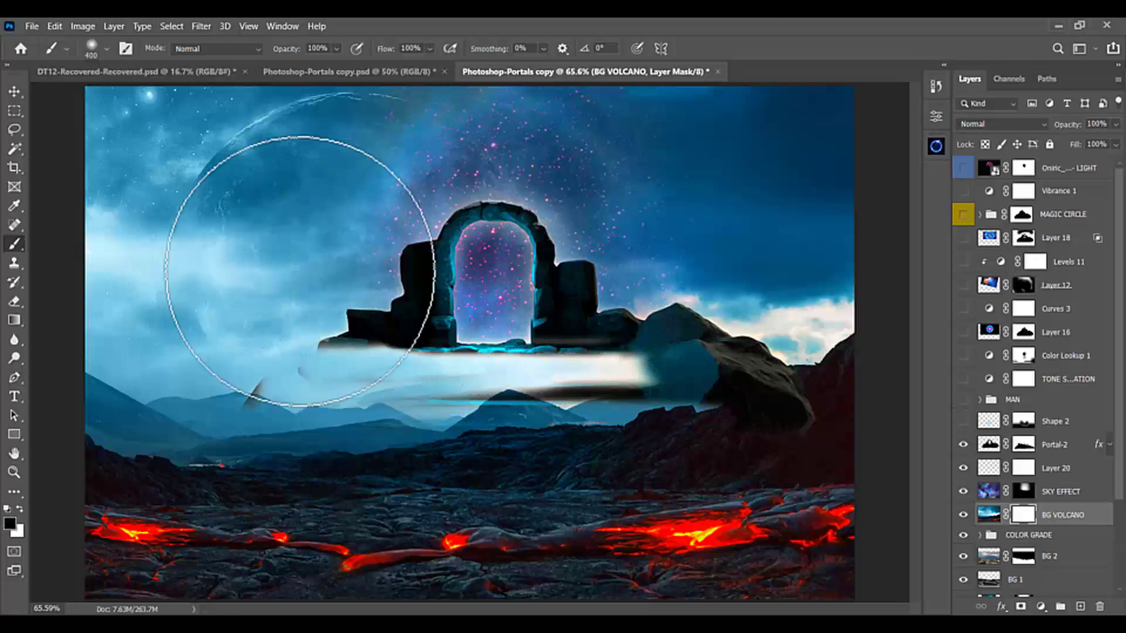
pyautogui.moveTo(132, 238)
pyautogui.mouseDown()
pyautogui.moveTo(540, 239)
pyautogui.moveTo(316, 23)
pyautogui.moveTo(188, 213)
pyautogui.moveTo(211, 316)
pyautogui.moveTo(76, 351)
pyautogui.moveTo(276, 352)
pyautogui.moveTo(212, 363)
pyautogui.moveTo(680, 293)
pyautogui.moveTo(841, 314)
pyautogui.moveTo(853, 258)
pyautogui.moveTo(692, 35)
pyautogui.moveTo(575, 35)
pyautogui.moveTo(23, 194)
pyautogui.moveTo(82, 317)
pyautogui.moveTo(164, 405)
pyautogui.moveTo(135, 375)
pyautogui.moveTo(200, 396)
pyautogui.moveTo(139, 427)
pyautogui.moveTo(156, 440)
pyautogui.moveTo(303, 465)
pyautogui.moveTo(410, 465)
pyautogui.moveTo(857, 438)
pyautogui.mouseUp()
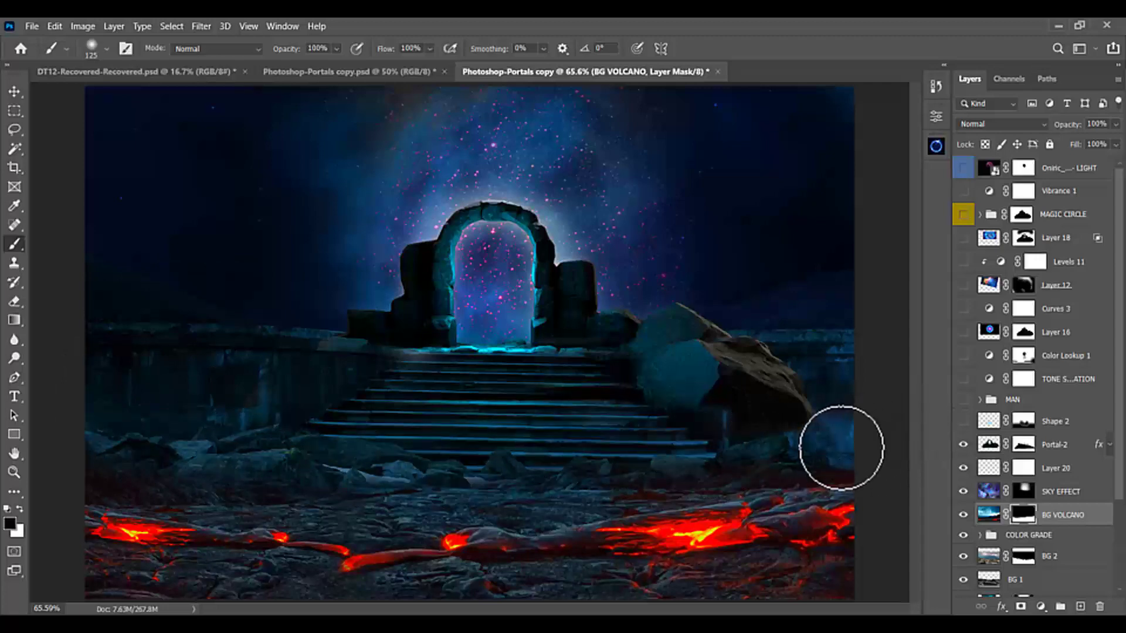
pyautogui.press('x')
pyautogui.moveTo(821, 462)
pyautogui.mouseDown()
pyautogui.moveTo(809, 433)
pyautogui.moveTo(819, 434)
pyautogui.moveTo(808, 448)
pyautogui.moveTo(849, 420)
pyautogui.moveTo(876, 424)
pyautogui.moveTo(823, 494)
pyautogui.mouseUp()
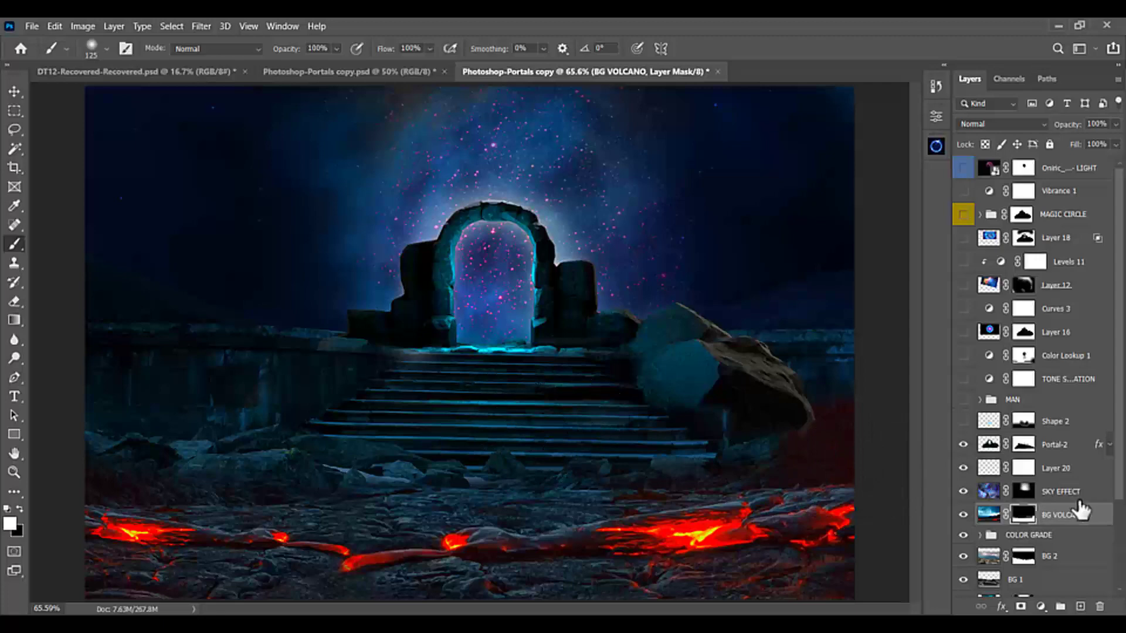
# Select the BG VOLCANO and BG 2 layers together and move them slightly down to expose more of the stairs.
pyautogui.click(1075, 518)
pyautogui.scroll(-1, 1075, 522)
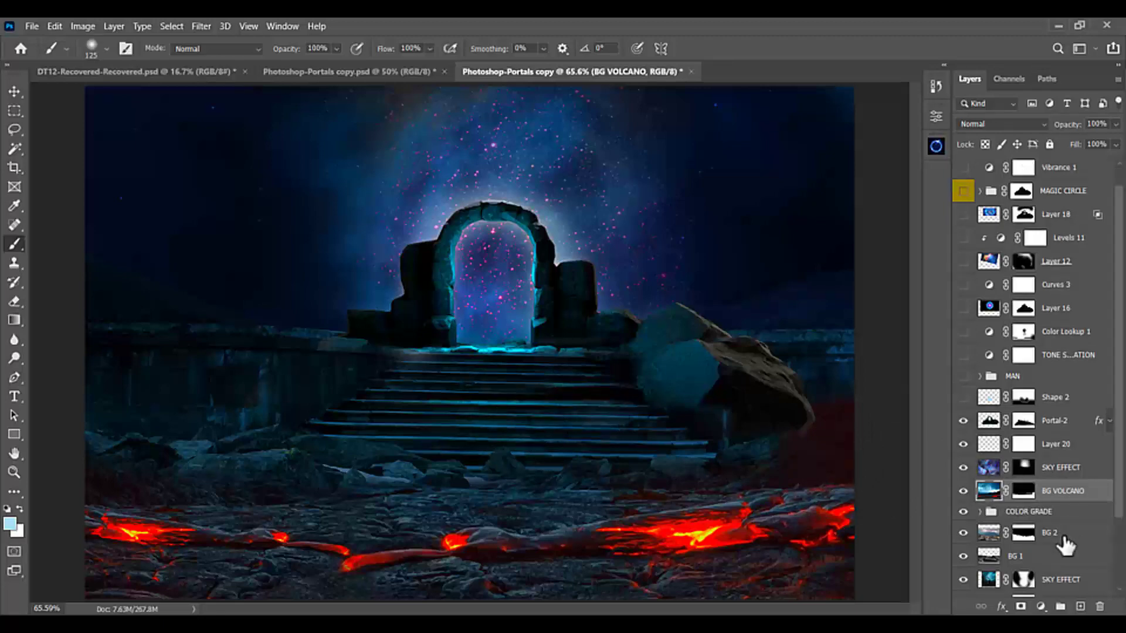
pyautogui.keyDown('ctrl'); pyautogui.click(1064, 537); pyautogui.keyUp('ctrl')
pyautogui.hotkey('ctrl', 't')
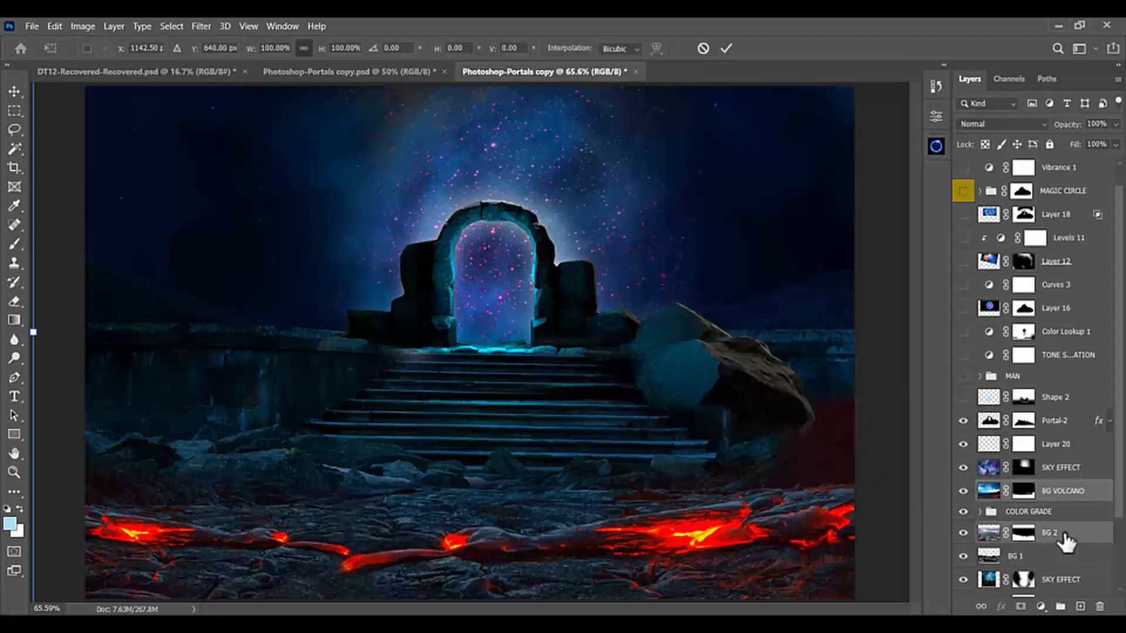
pyautogui.press('Return')
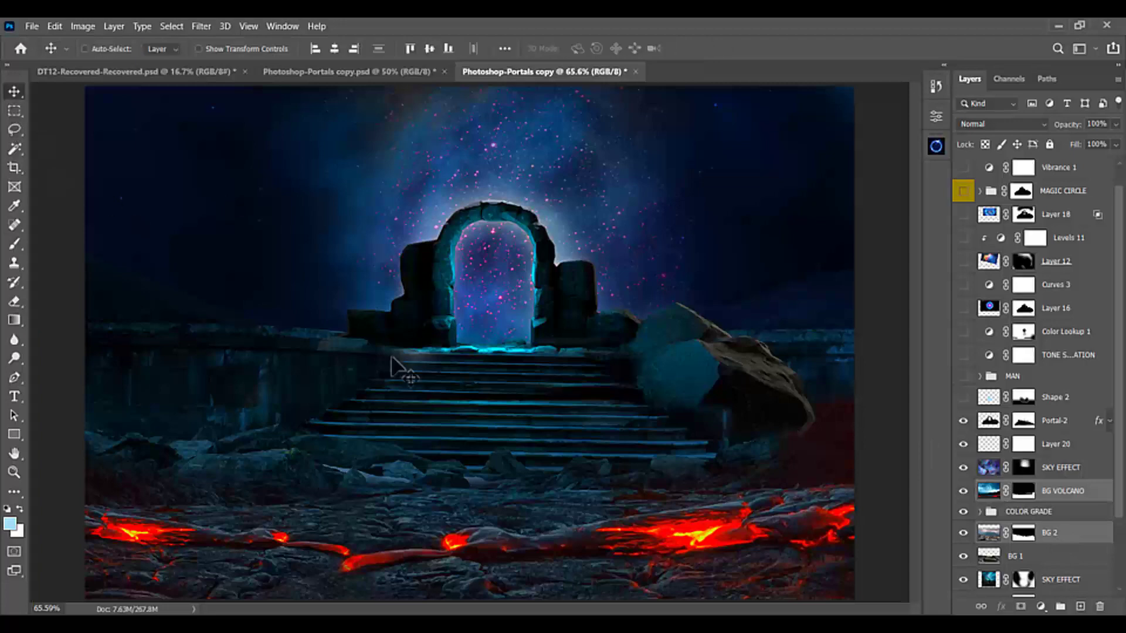
pyautogui.moveTo(509, 494); pyautogui.dragTo(509, 519)
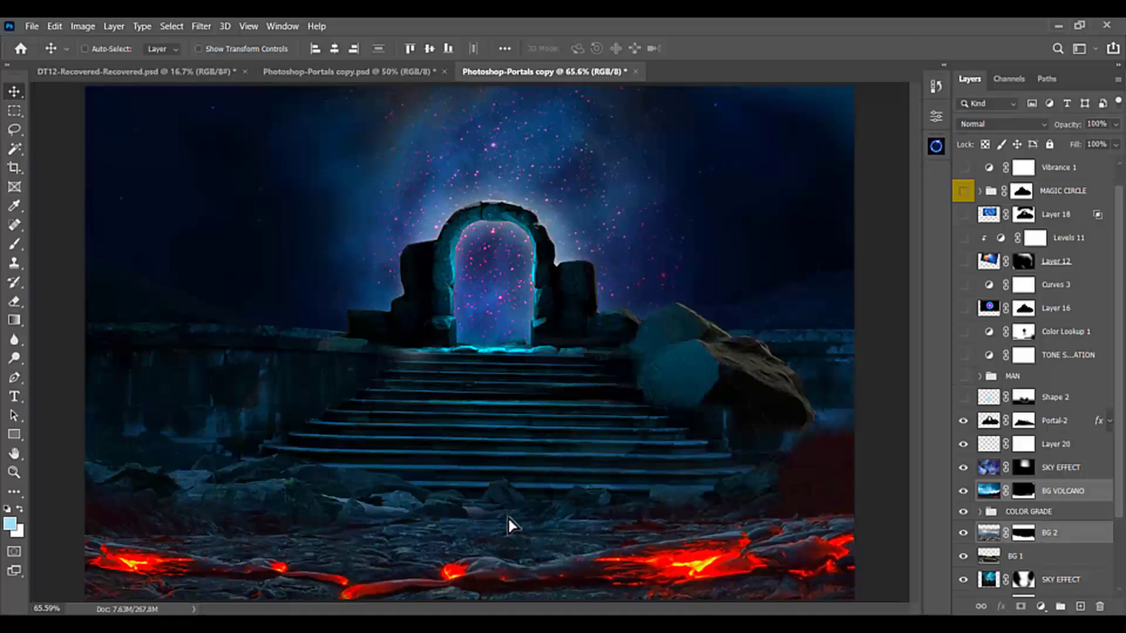
# Refine the BG VOLCANO mask below the boulder along the image's right edge, painting white with a 125 px brush.
pyautogui.click(1023, 490)
pyautogui.press('d')
pyautogui.press('b')
pyautogui.moveTo(832, 437)
pyautogui.mouseDown()
pyautogui.moveTo(788, 447)
pyautogui.moveTo(833, 421)
pyautogui.moveTo(849, 417)
pyautogui.moveTo(830, 433)
pyautogui.moveTo(908, 415)
pyautogui.moveTo(842, 463)
pyautogui.moveTo(870, 416)
pyautogui.moveTo(815, 427)
pyautogui.moveTo(910, 395)
pyautogui.moveTo(895, 411)
pyautogui.moveTo(866, 401)
pyautogui.moveTo(828, 378)
pyautogui.moveTo(846, 367)
pyautogui.moveTo(806, 392)
pyautogui.moveTo(901, 364)
pyautogui.mouseUp()
pyautogui.press('x')
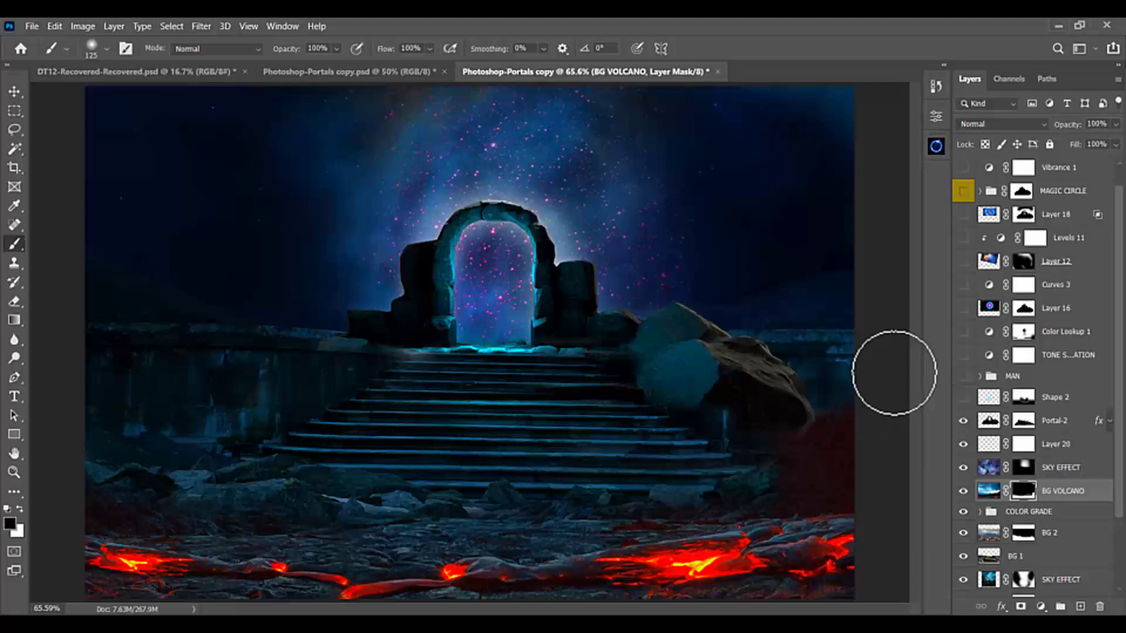
# Show the MAN group with the backpacker on the stairs, expand it and select the MAN copy layer.
pyautogui.press('v')
pyautogui.keyDown('ctrl'); pyautogui.click(566, 167); pyautogui.keyUp('ctrl')
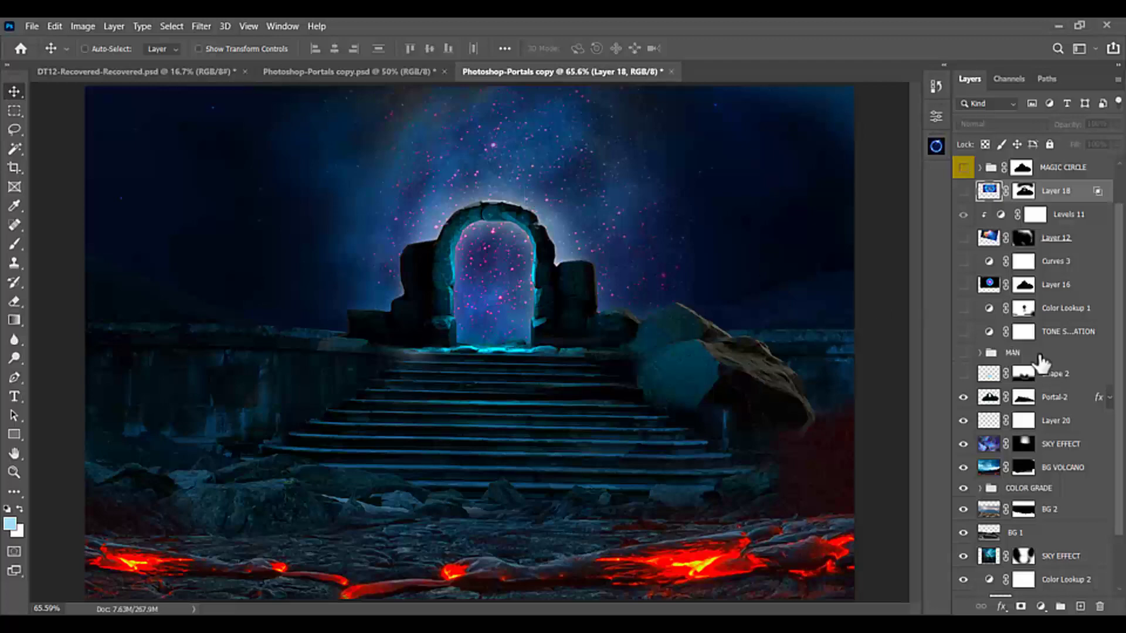
pyautogui.click(1010, 353)
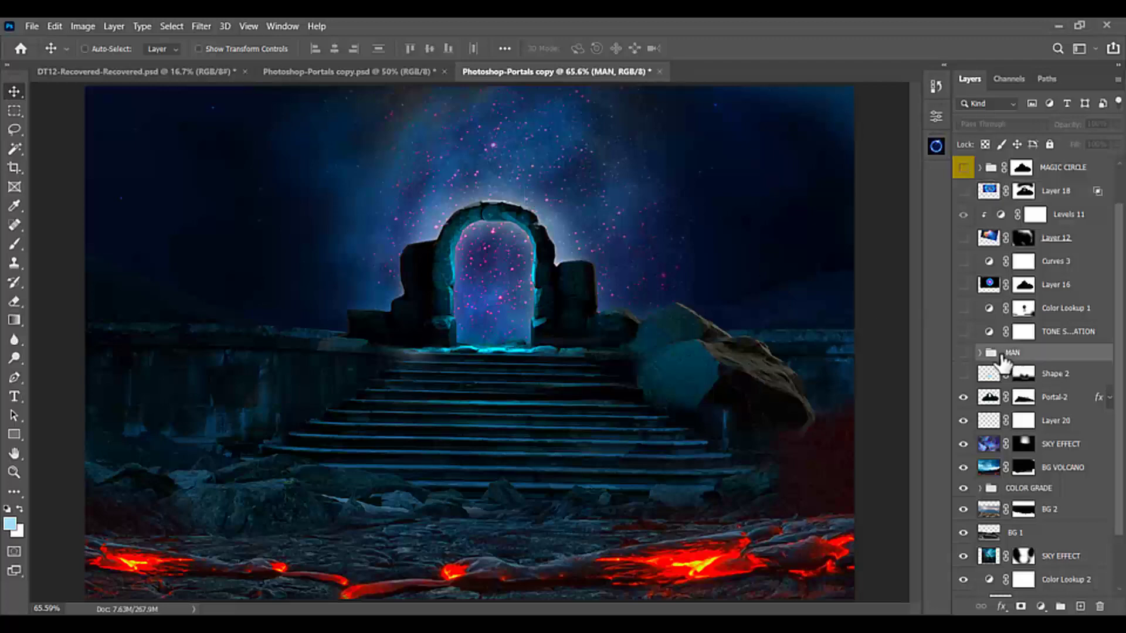
pyautogui.click(962, 353)
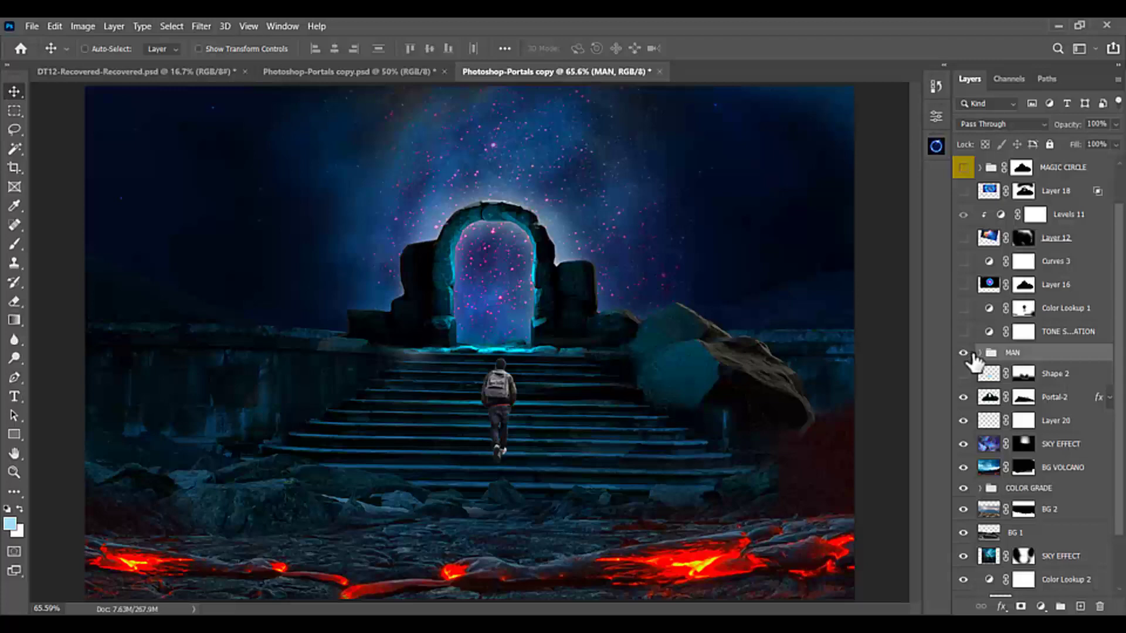
pyautogui.click(980, 353)
pyautogui.click(990, 374)
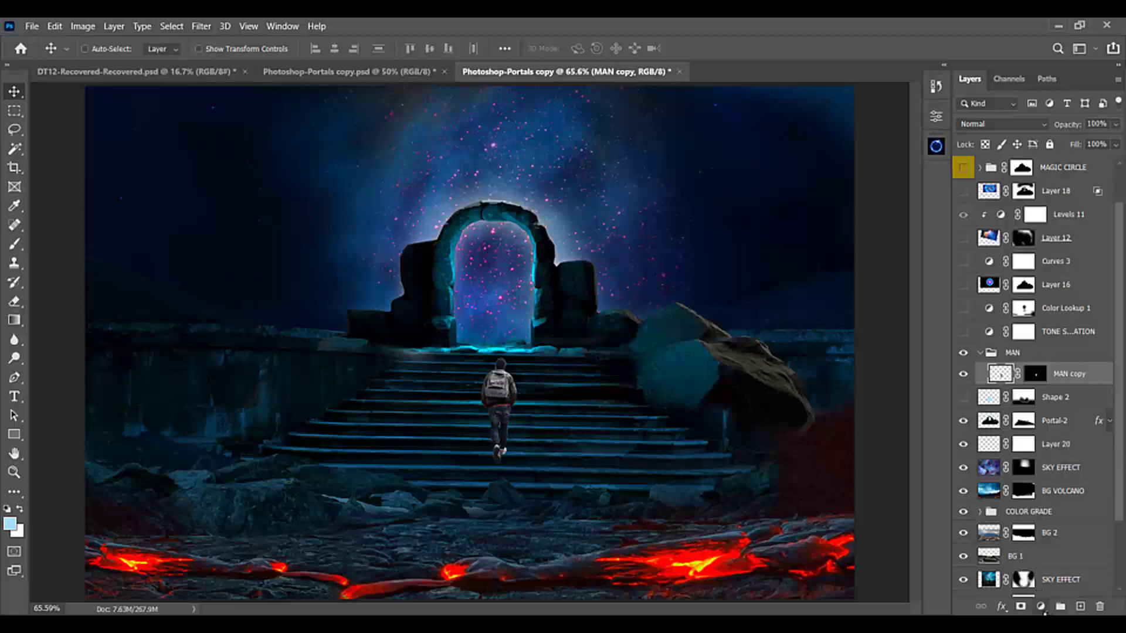
# Add a Levels adjustment clipped to MAN copy and lower its white output level to 145 to darken the man.
pyautogui.click(1042, 609)
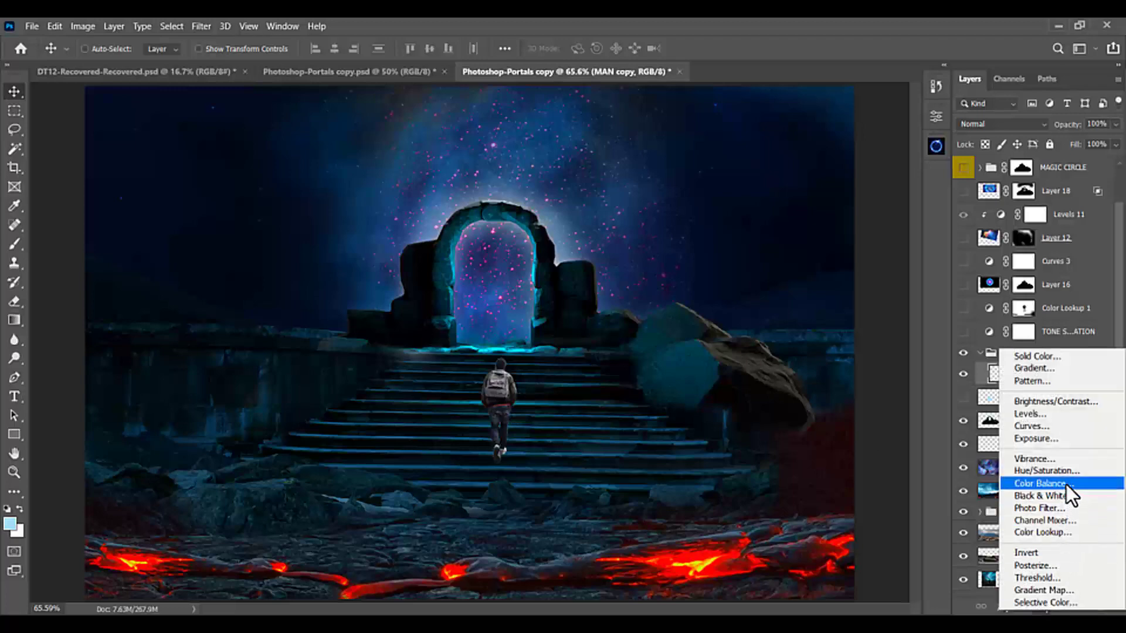
pyautogui.click(1061, 414)
pyautogui.rightClick(1074, 385)
pyautogui.click(928, 280)
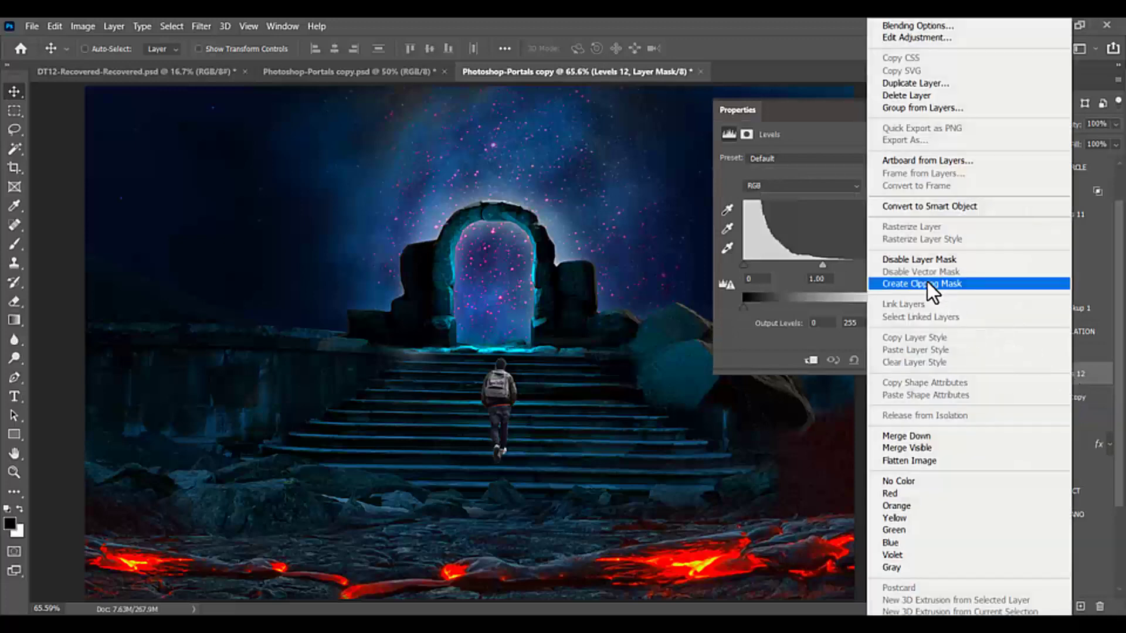
pyautogui.moveTo(876, 307); pyautogui.dragTo(853, 305)
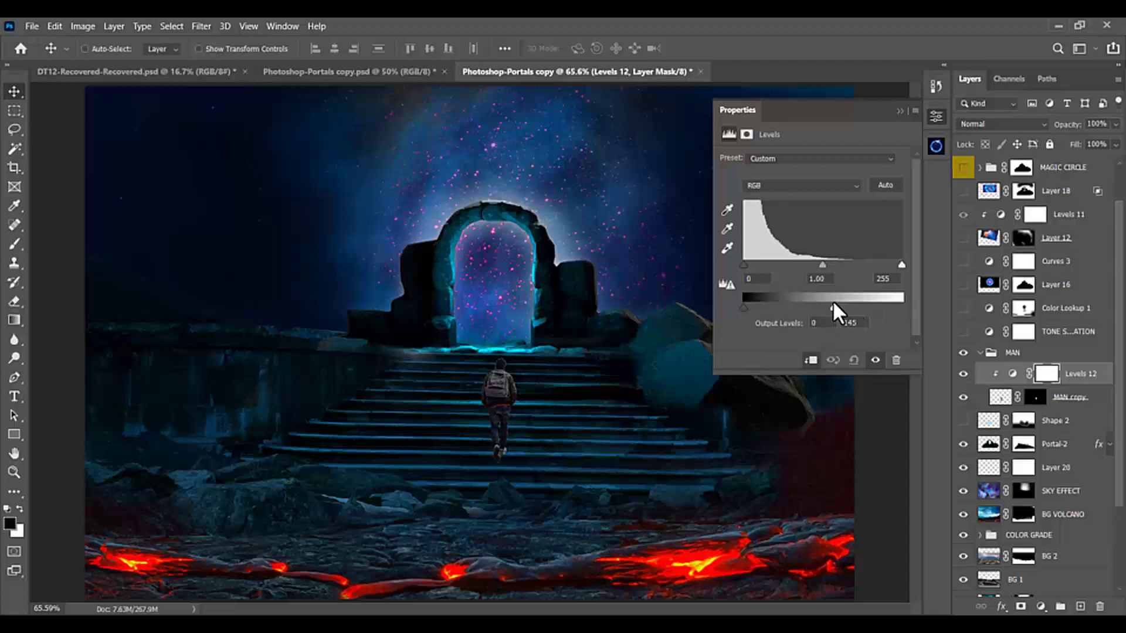
# Paint black on the Levels 12 mask along the man's edges with a 45 px brush, and set its midtones to 0.85 and white output to 138.
pyautogui.click(1043, 378)
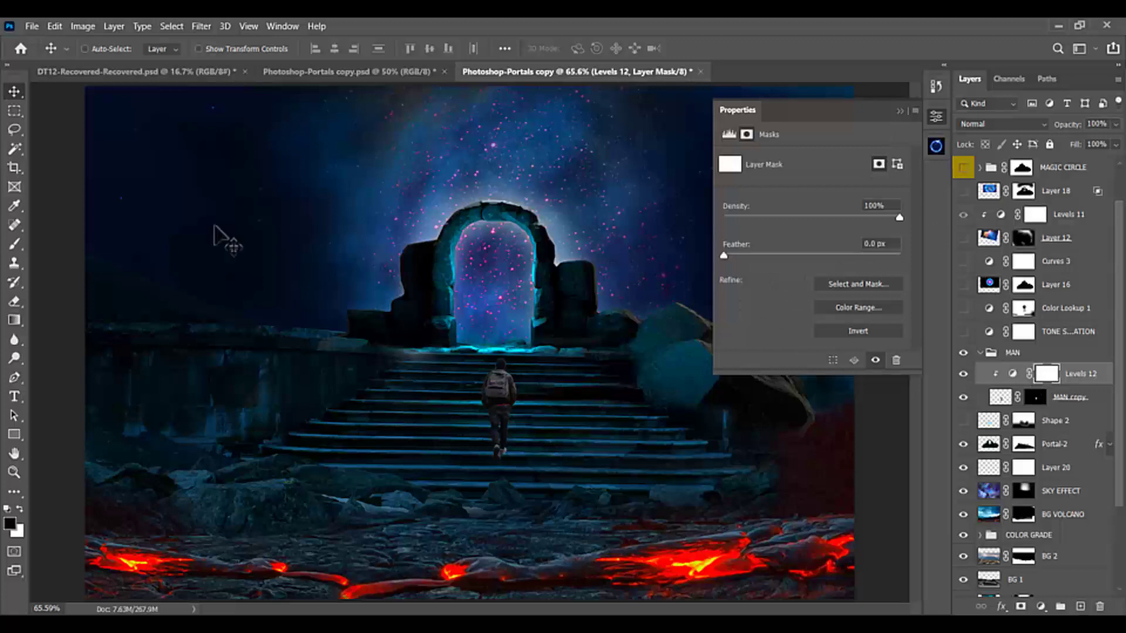
pyautogui.click(14, 243)
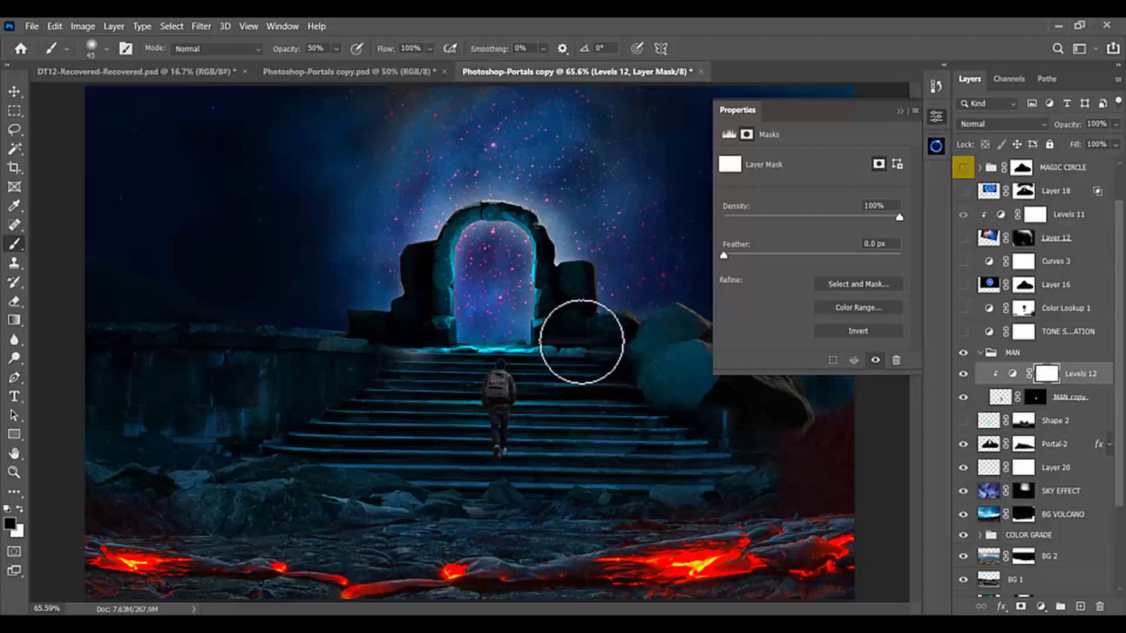
pyautogui.press('[')
pyautogui.press('[')
pyautogui.press('[')
pyautogui.press('[')
pyautogui.press('[')
pyautogui.press('[')
pyautogui.press('[')
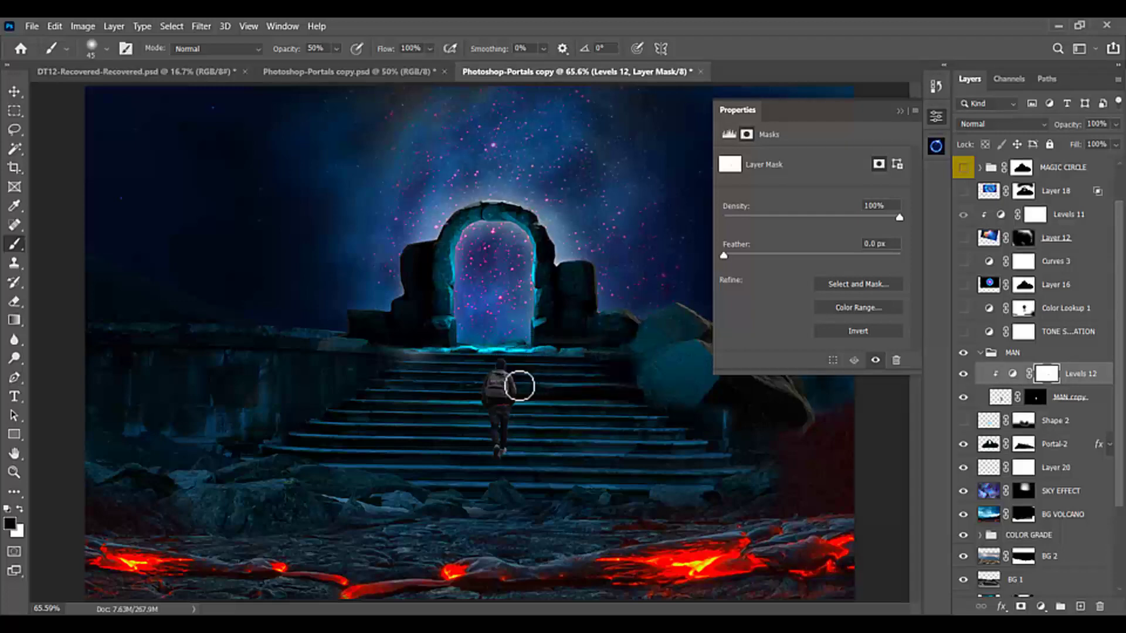
pyautogui.moveTo(514, 417); pyautogui.dragTo(515, 432)
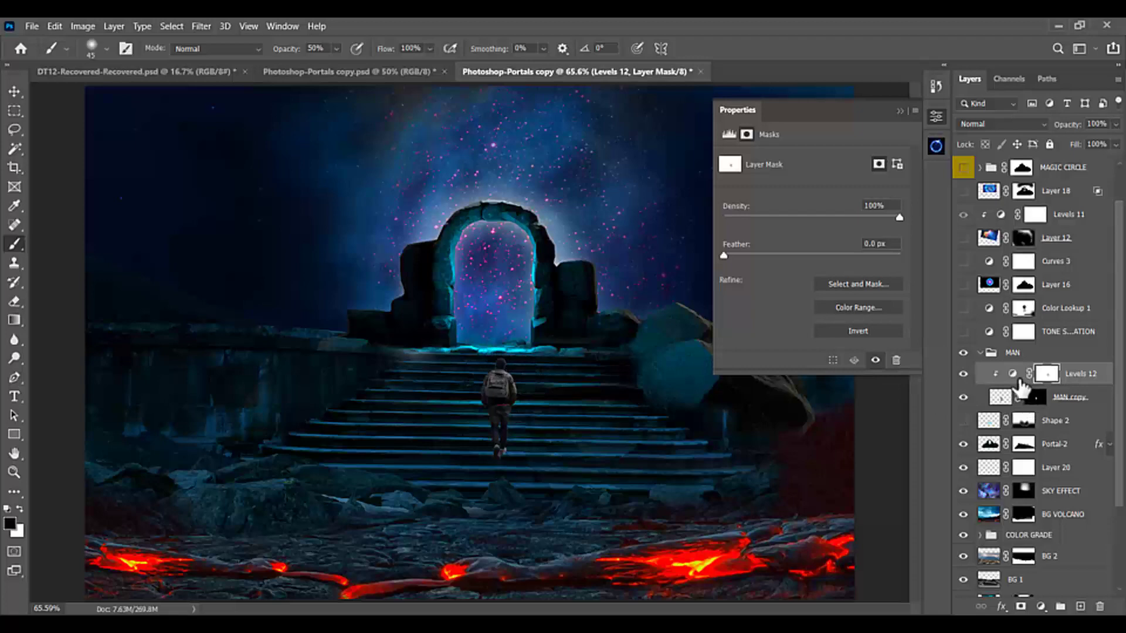
pyautogui.click(1012, 374)
pyautogui.moveTo(902, 305); pyautogui.dragTo(832, 306)
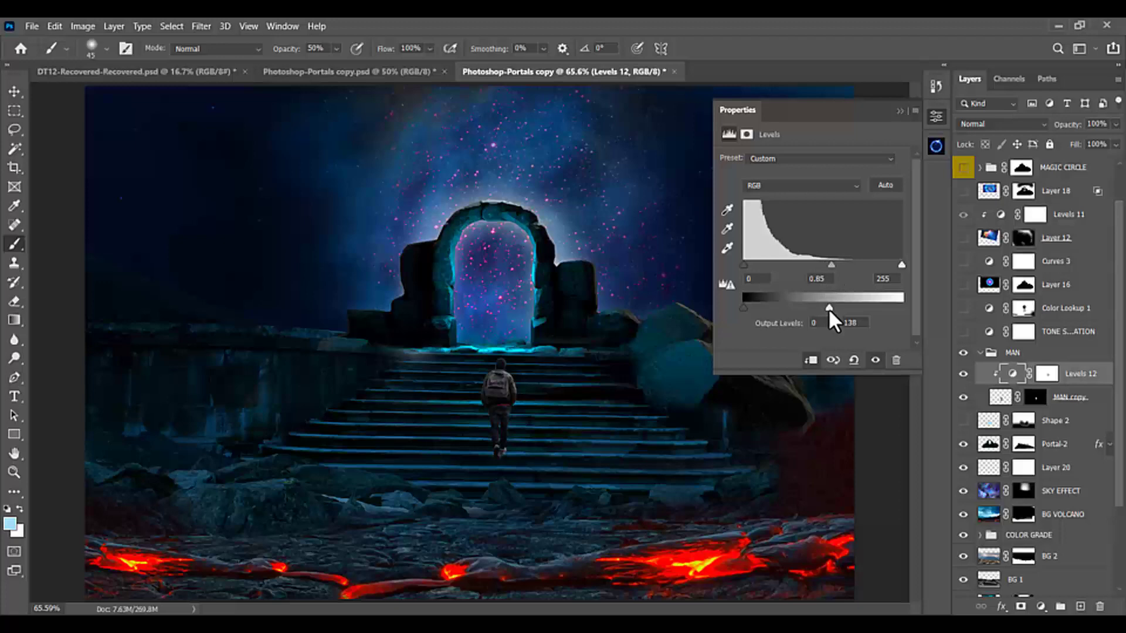
# Add a Color Balance adjustment clipped to MAN copy, setting the midtones to -16 towards cyan and +8 towards blue.
pyautogui.click(1058, 399)
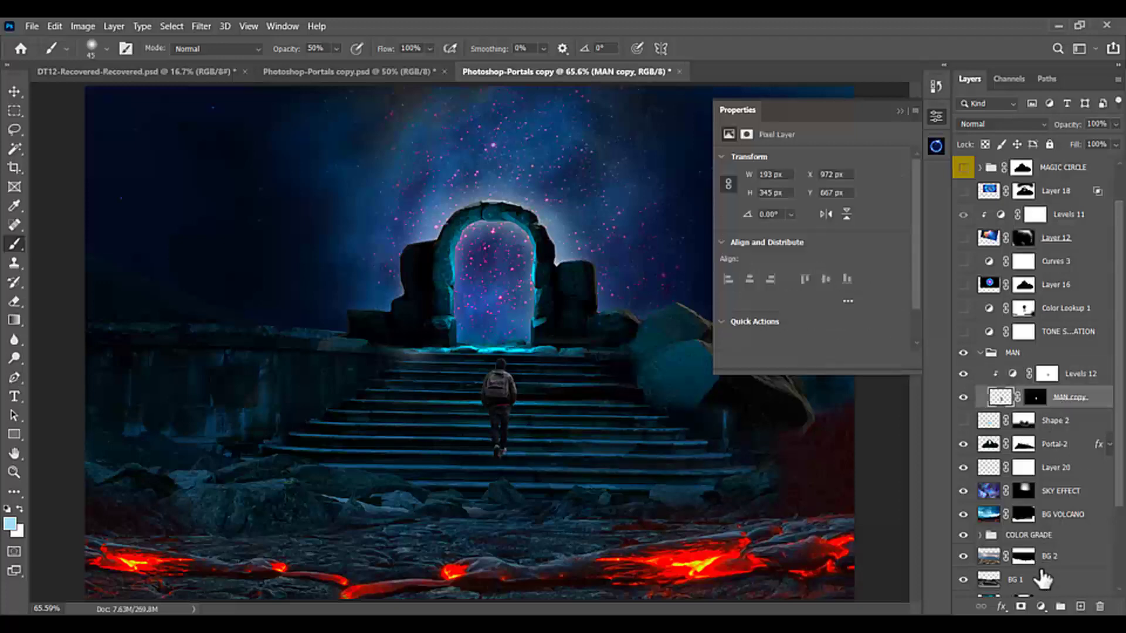
pyautogui.click(1043, 609)
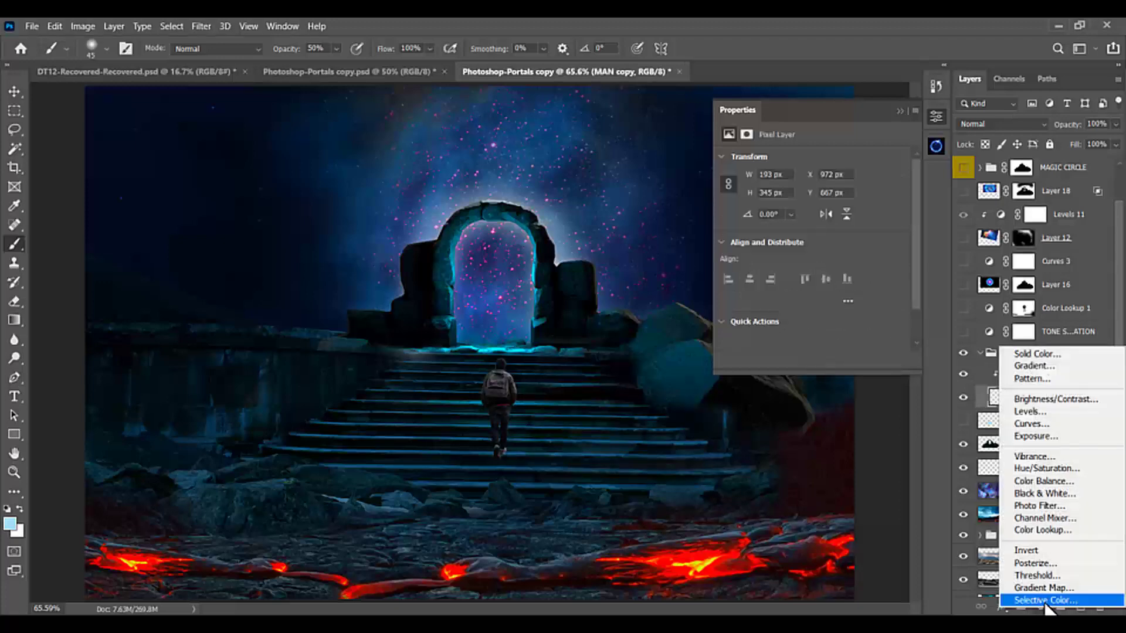
pyautogui.click(1065, 484)
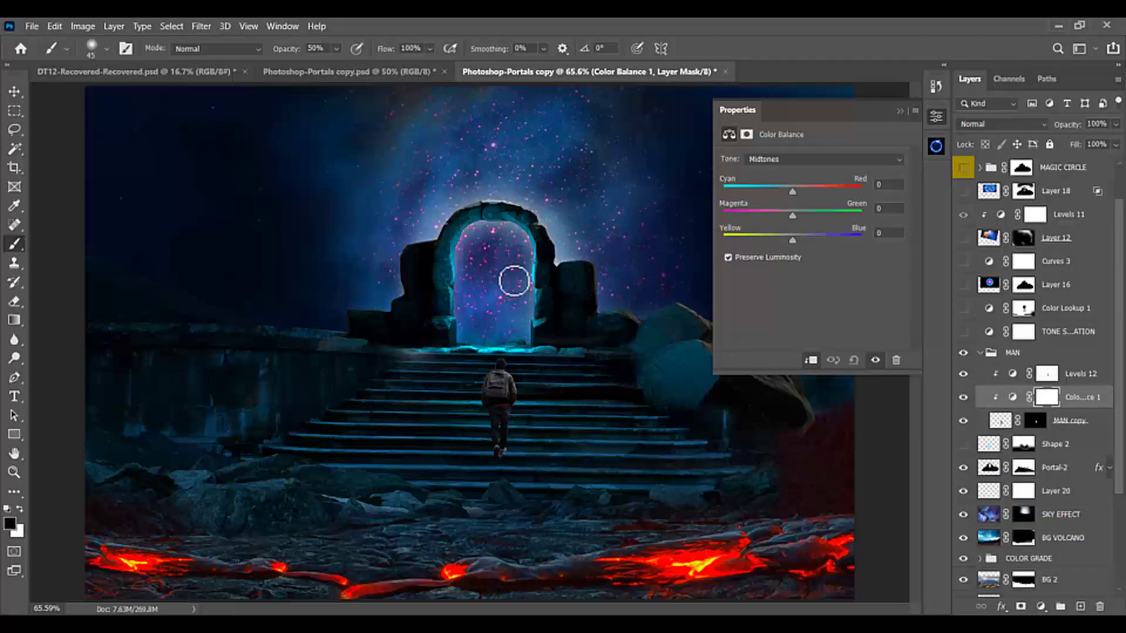
pyautogui.moveTo(792, 186); pyautogui.dragTo(780, 187)
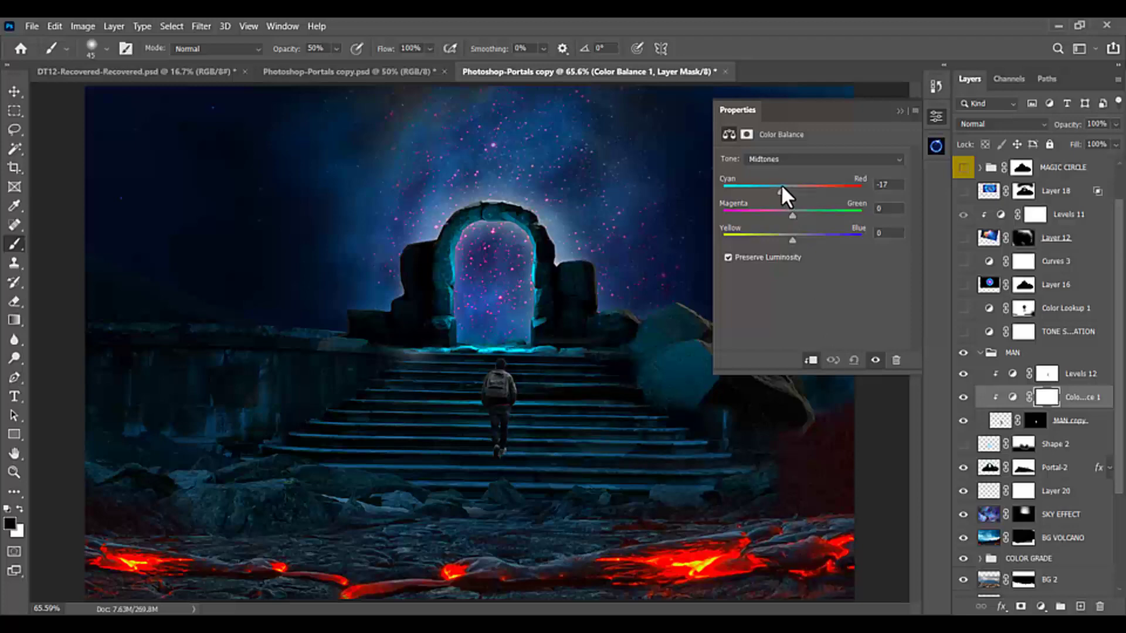
pyautogui.click(880, 233)
pyautogui.write('8')
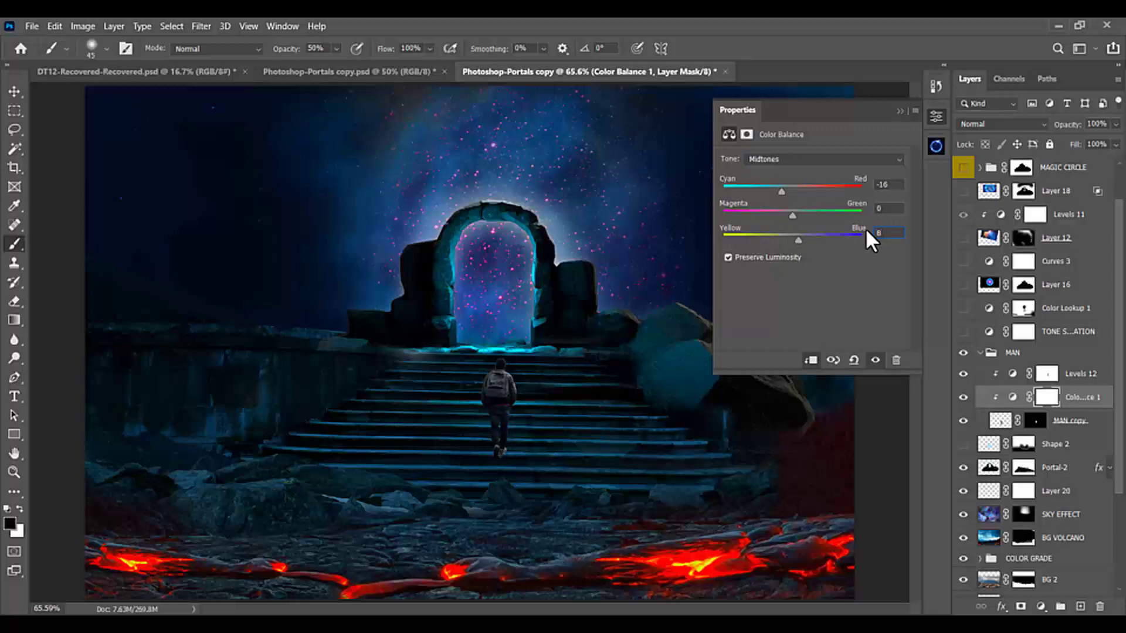
pyautogui.press('BackSpace')
# Apply an Inner Glow to MAN copy with Color Dodge blending, 71% opacity, 18% choke and 13 px size.
pyautogui.click(1076, 398)
pyautogui.click(1076, 422)
pyautogui.click(1001, 607)
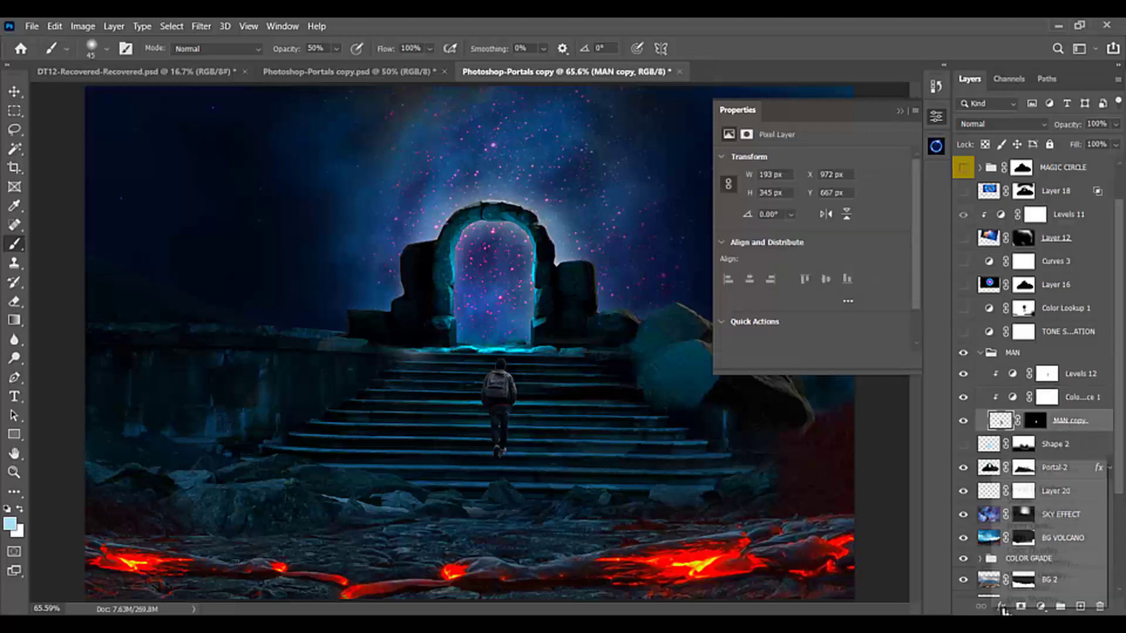
pyautogui.press('Escape')
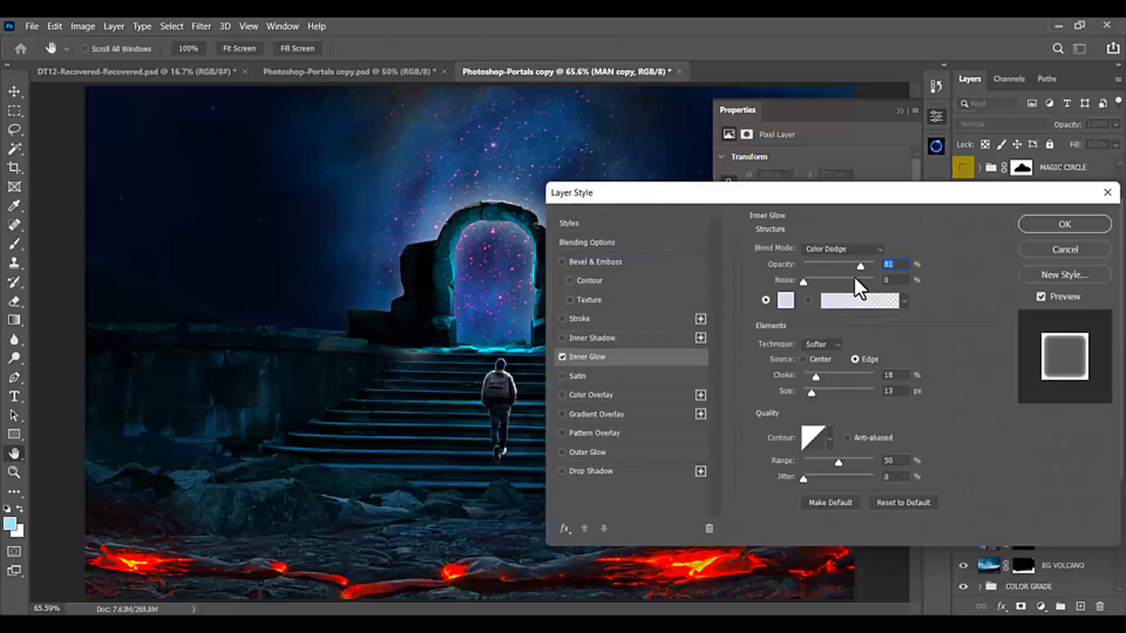
pyautogui.moveTo(852, 262); pyautogui.dragTo(851, 263)
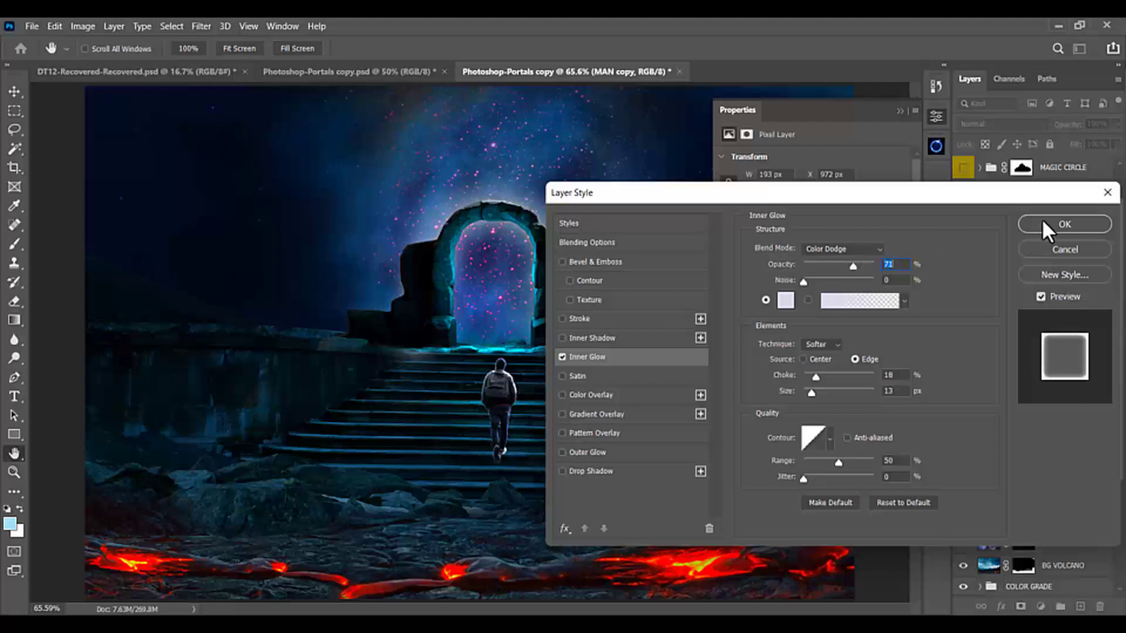
pyautogui.click(1043, 223)
# Convert MAN copy's Inner Glow effect into its own layer and move that layer above Levels 12.
pyautogui.rightClick(1046, 455)
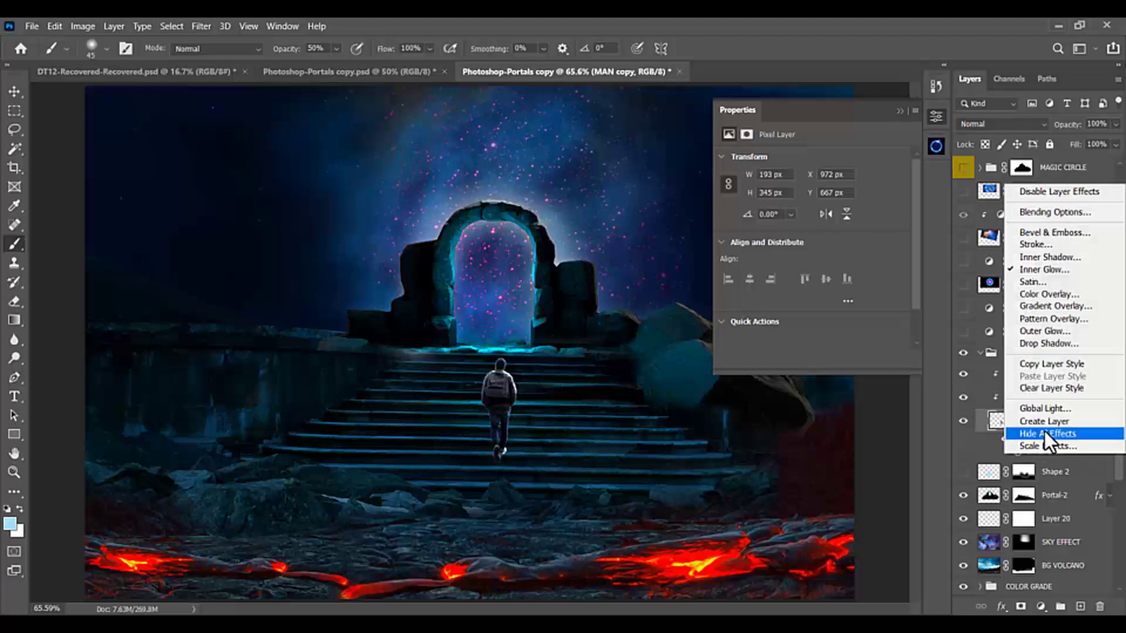
pyautogui.click(1039, 423)
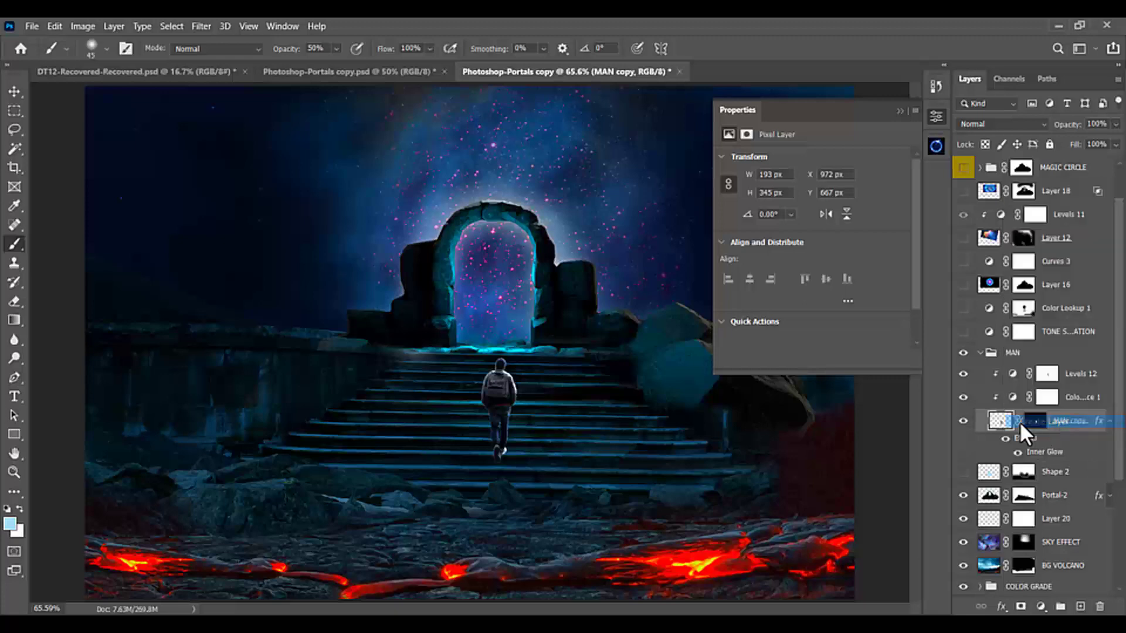
pyautogui.click(540, 265)
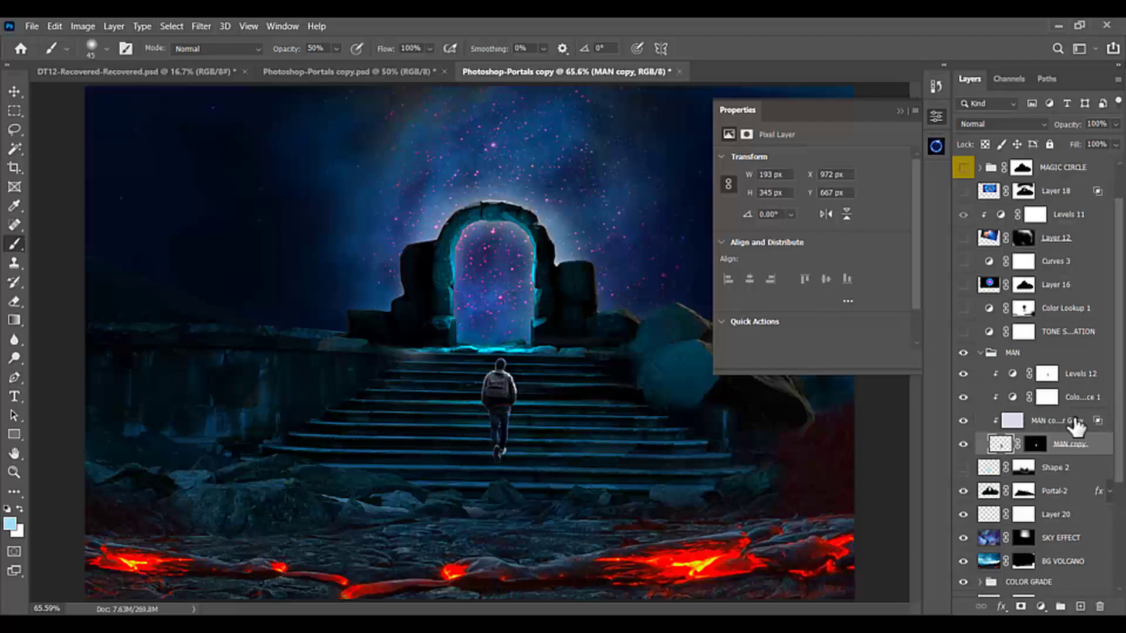
pyautogui.moveTo(1067, 430); pyautogui.dragTo(1066, 369)
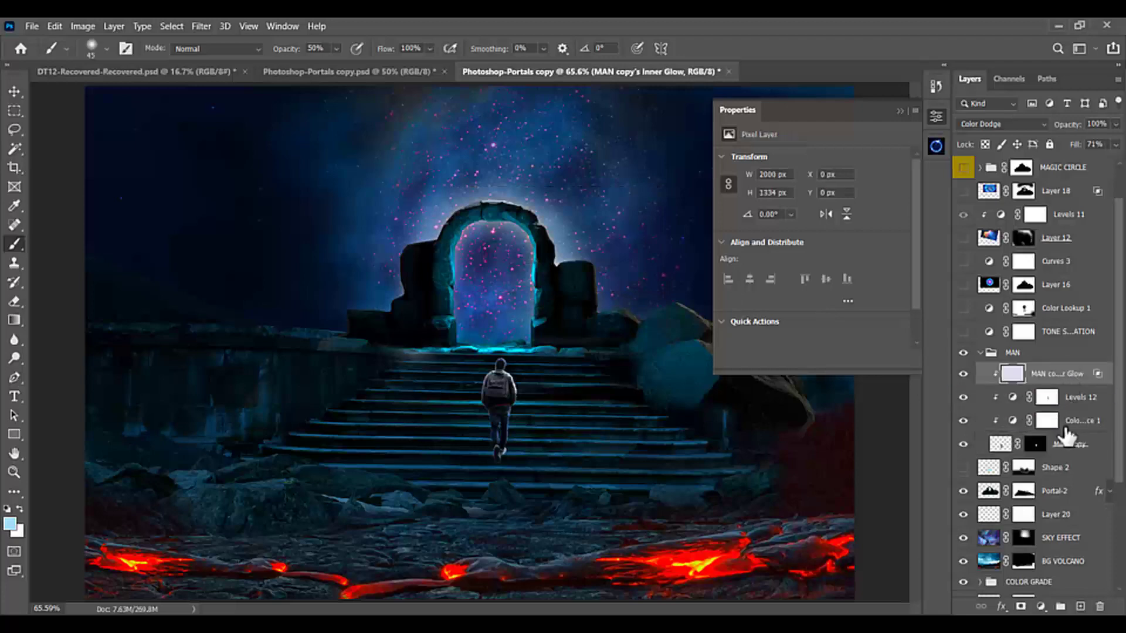
# Add an inverted black mask to the Inner Glow layer and paint white around the man's head and sides to reveal a rim light.
pyautogui.click(1022, 606)
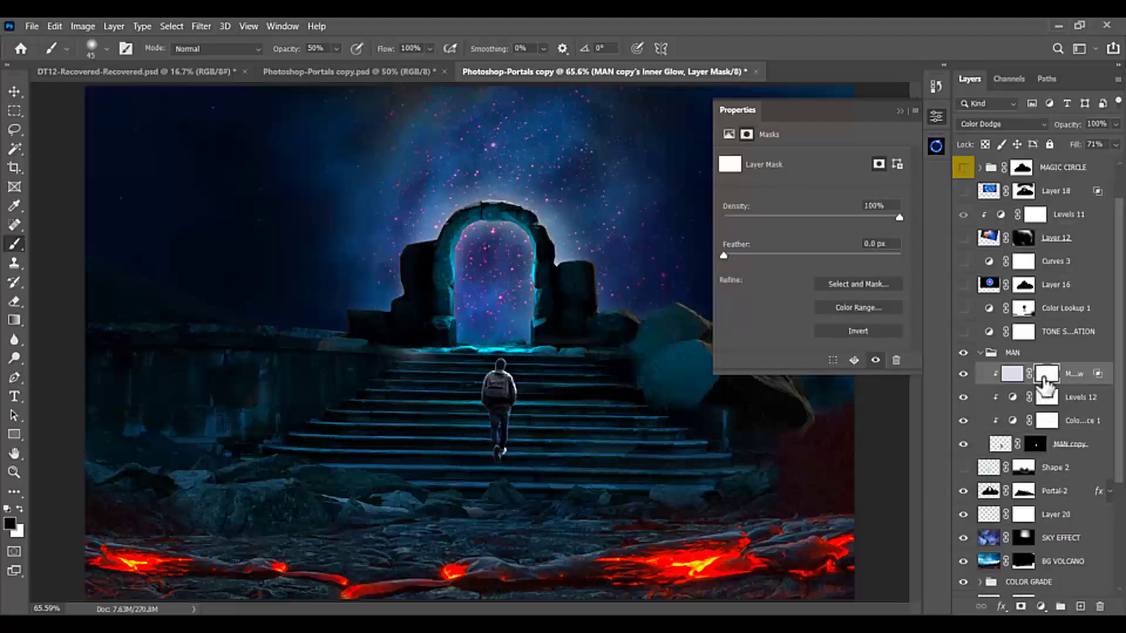
pyautogui.hotkey('ctrl', 'i')
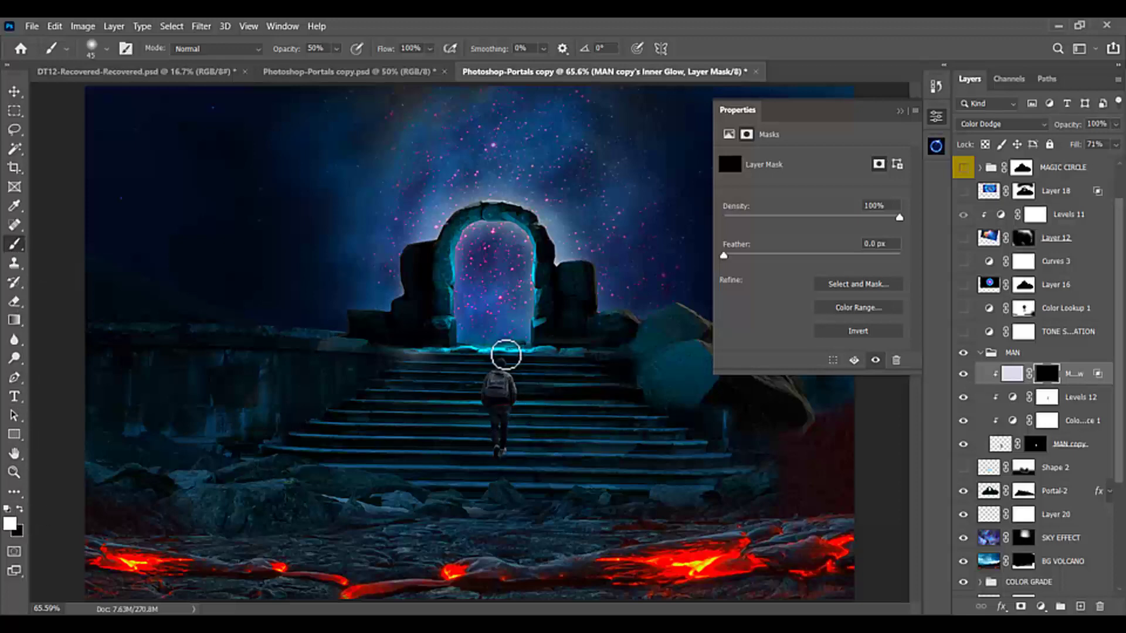
pyautogui.moveTo(514, 362)
pyautogui.mouseDown()
pyautogui.moveTo(512, 442)
pyautogui.moveTo(516, 364)
pyautogui.moveTo(497, 355)
pyautogui.mouseUp()
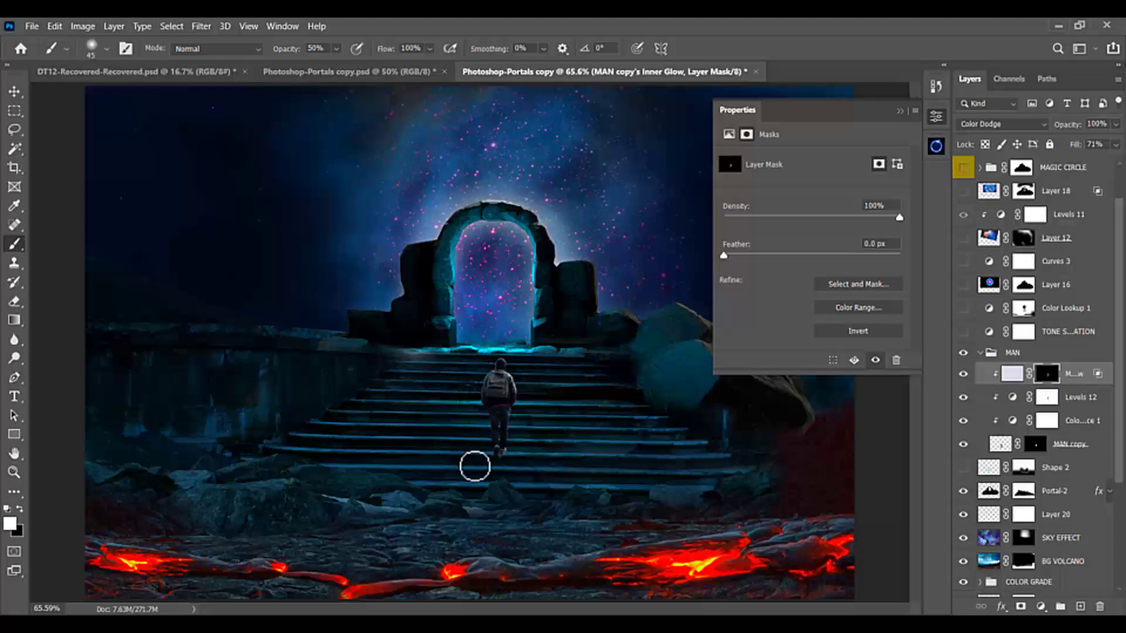
pyautogui.moveTo(523, 423)
pyautogui.mouseDown()
pyautogui.moveTo(513, 440)
pyautogui.moveTo(575, 422)
pyautogui.moveTo(558, 395)
pyautogui.moveTo(522, 384)
pyautogui.mouseUp()
pyautogui.press('x')
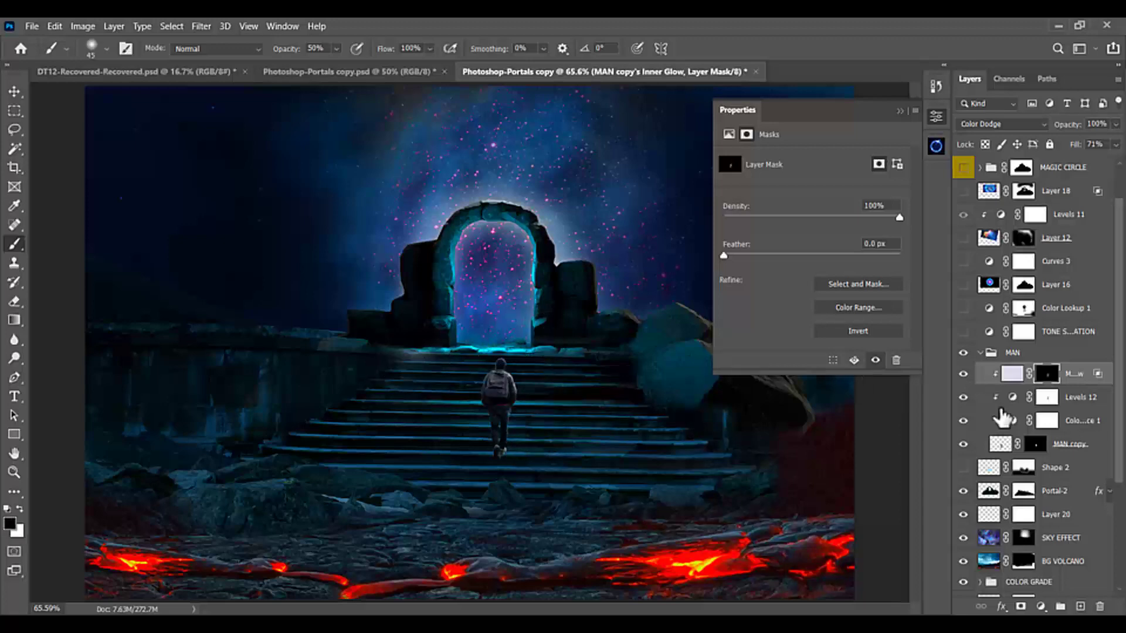
# Load the man's outline as a selection, fill it with black on a new layer above Shape 2, and deselect.
pyautogui.click(1047, 450)
pyautogui.moveTo(1035, 450); pyautogui.dragTo(1039, 460)
pyautogui.click(1055, 467)
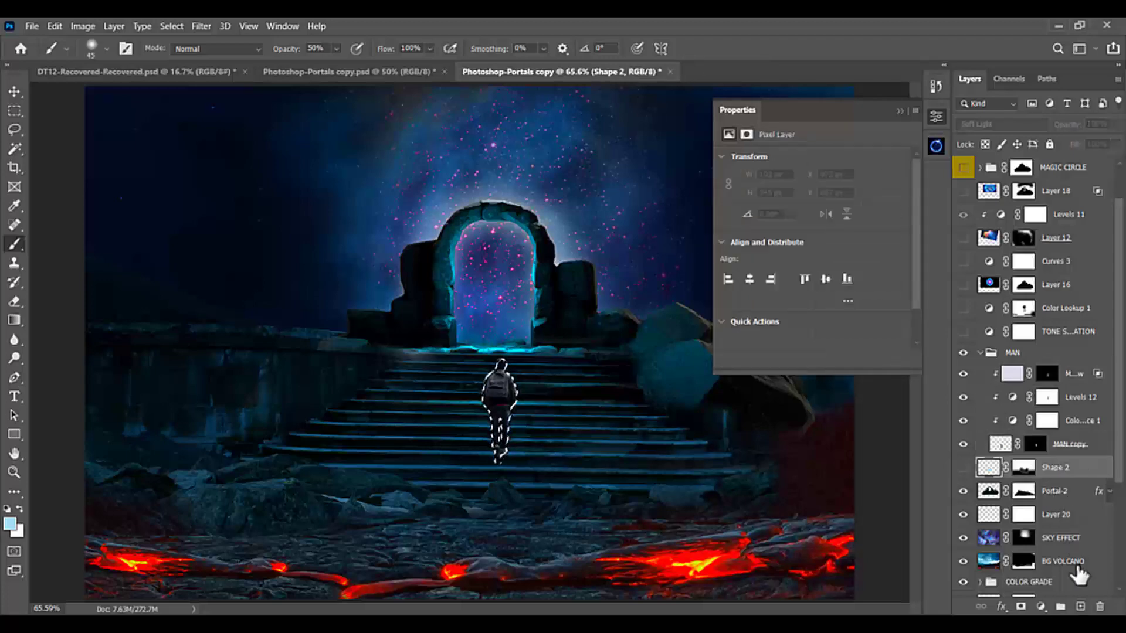
pyautogui.click(1080, 608)
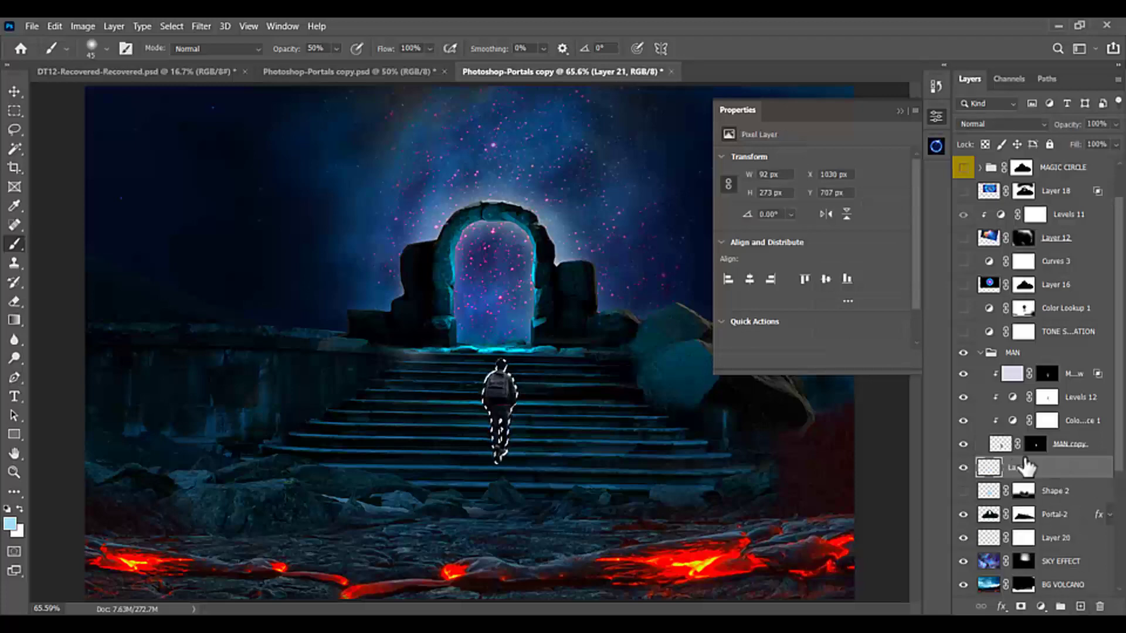
pyautogui.press('d')
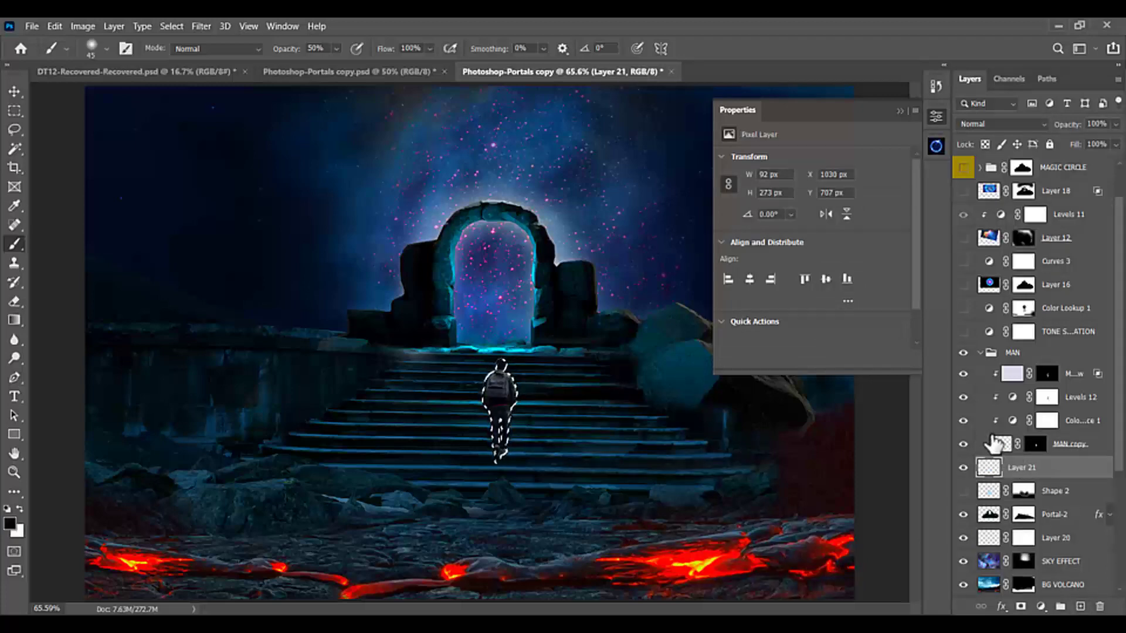
pyautogui.hotkey('ctrl', 'd')
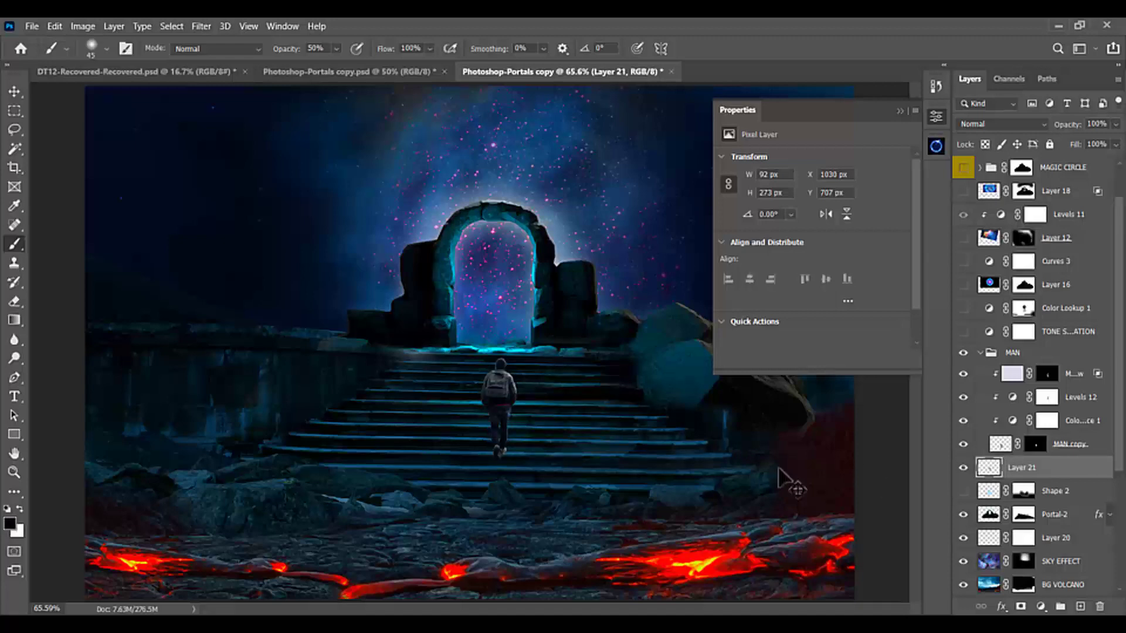
# Flip the black silhouette on Layer 21 vertically, move it below the man's feet and skew it slightly into a cast shadow.
pyautogui.hotkey('ctrl', 't')
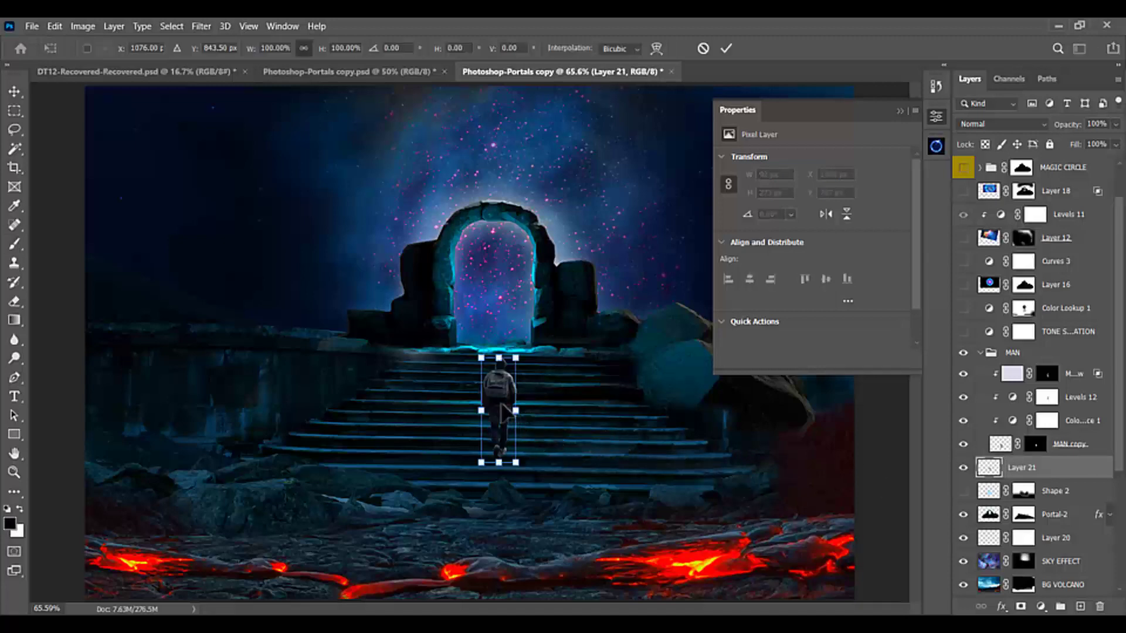
pyautogui.rightClick(505, 410)
pyautogui.click(516, 397)
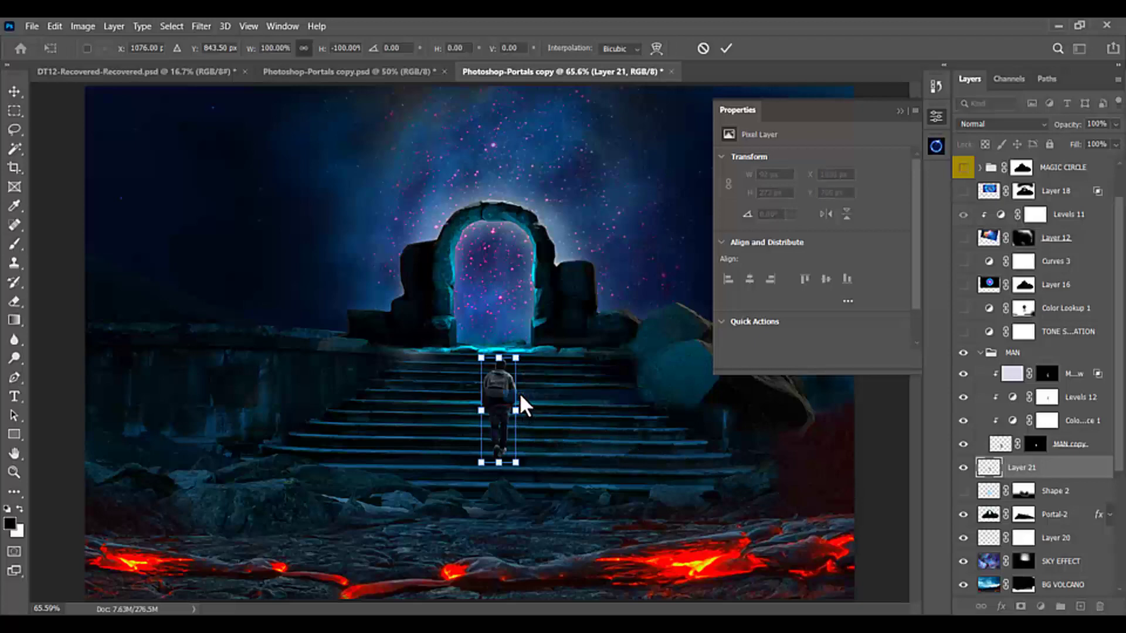
pyautogui.moveTo(515, 402); pyautogui.dragTo(510, 488)
pyautogui.moveTo(518, 547); pyautogui.dragTo(492, 552)
pyautogui.moveTo(518, 444); pyautogui.dragTo(514, 447)
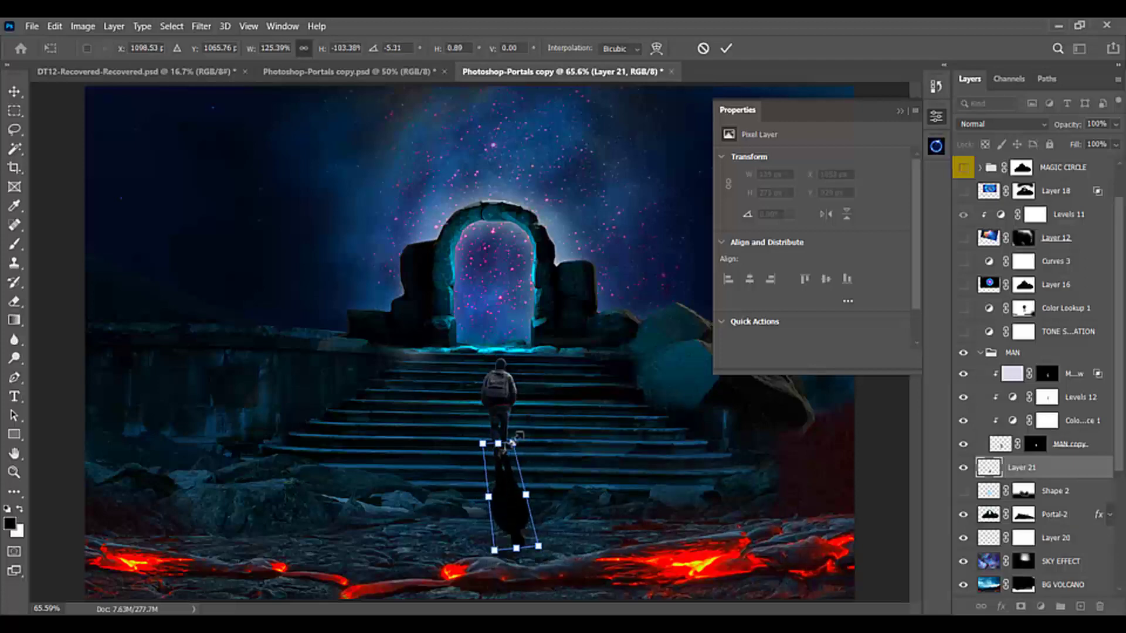
pyautogui.press('Return')
# Set the shadow layer's blend mode to Soft Light and soften it with a 4.6 px Gaussian Blur.
pyautogui.press('b')
pyautogui.click(981, 122)
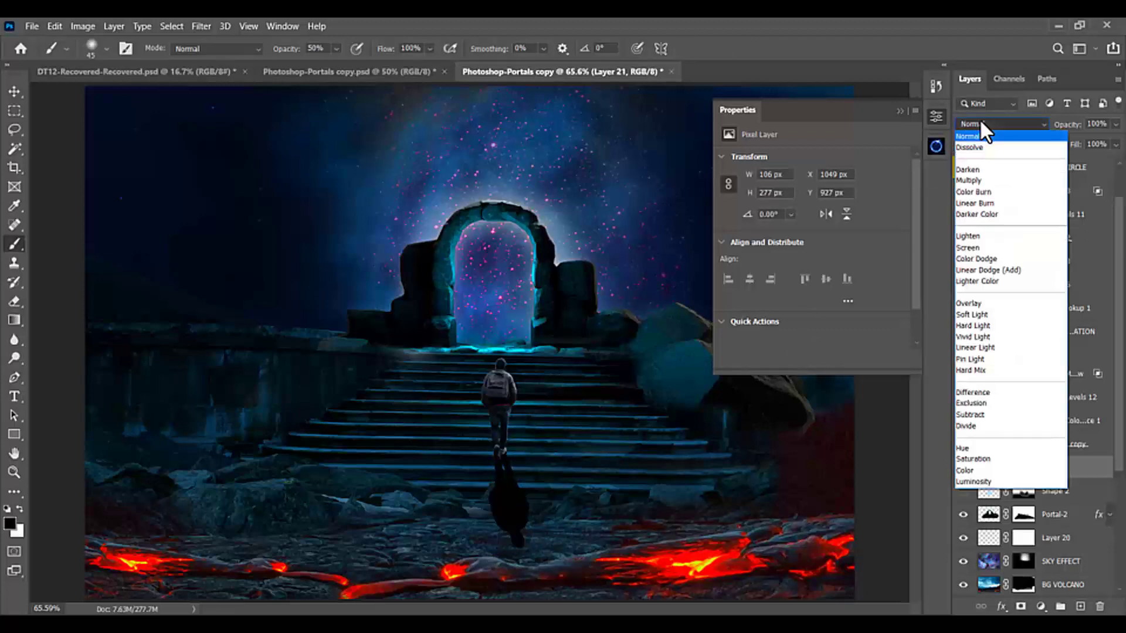
pyautogui.click(1011, 314)
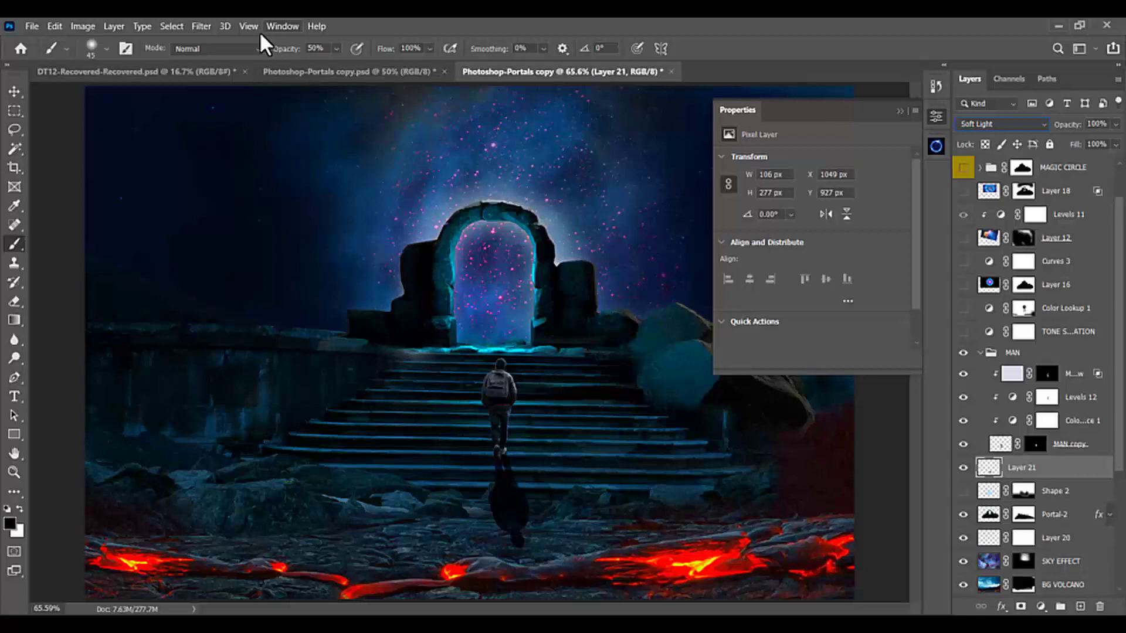
pyautogui.click(202, 27)
pyautogui.moveTo(359, 201)
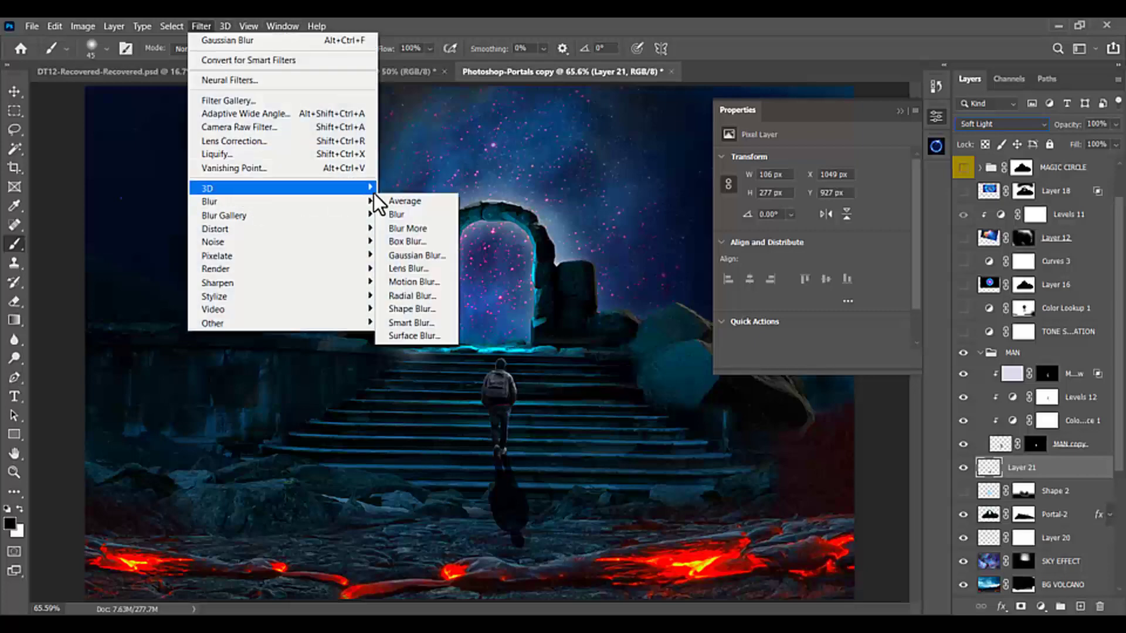
pyautogui.click(415, 256)
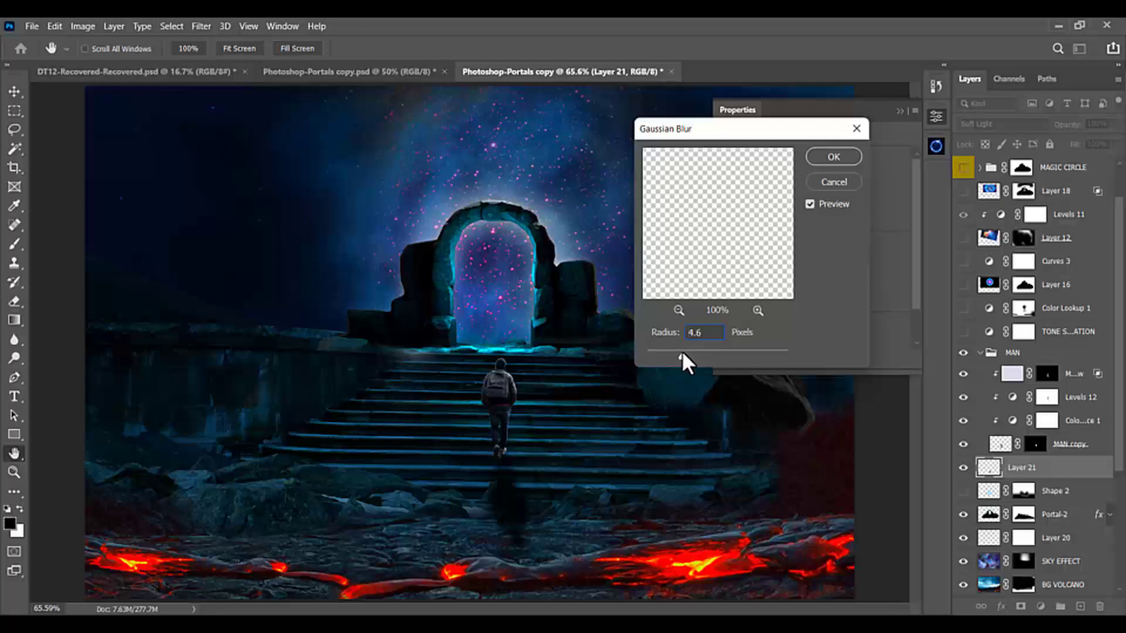
pyautogui.click(833, 155)
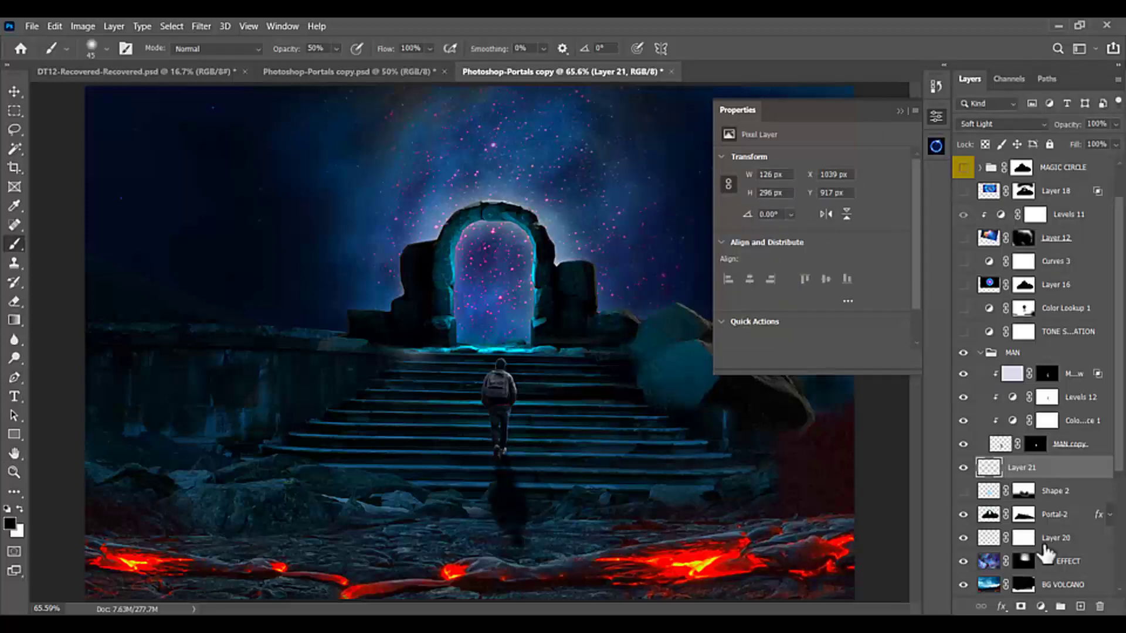
# Add a mask to the shadow on Layer 21 and fade out its far end with a linear black-to-white gradient.
pyautogui.click(1021, 607)
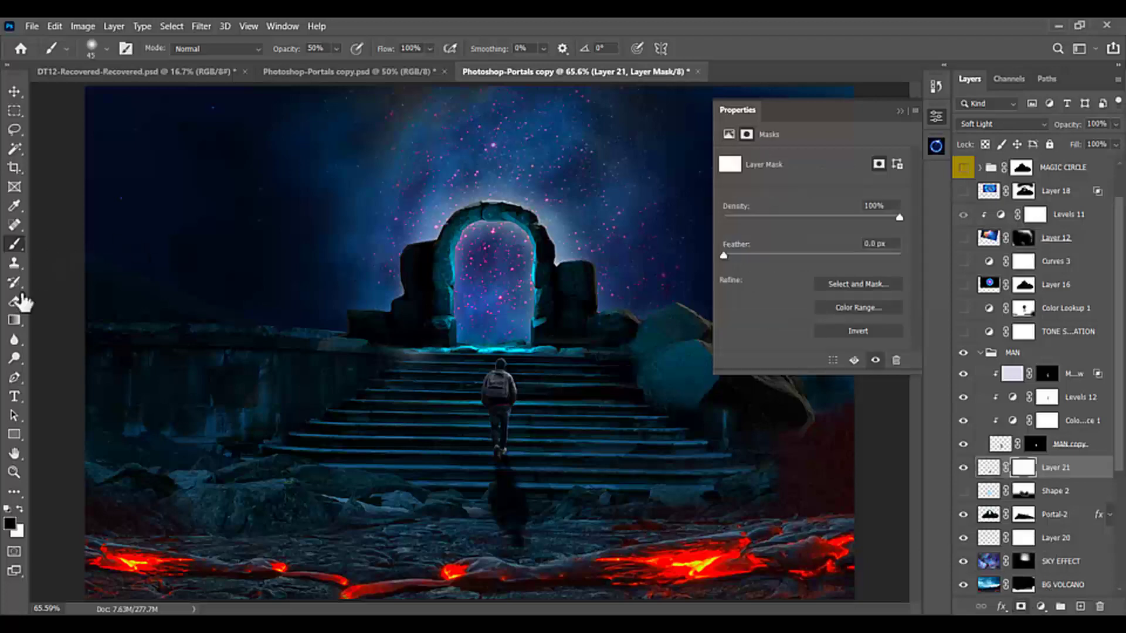
pyautogui.click(16, 322)
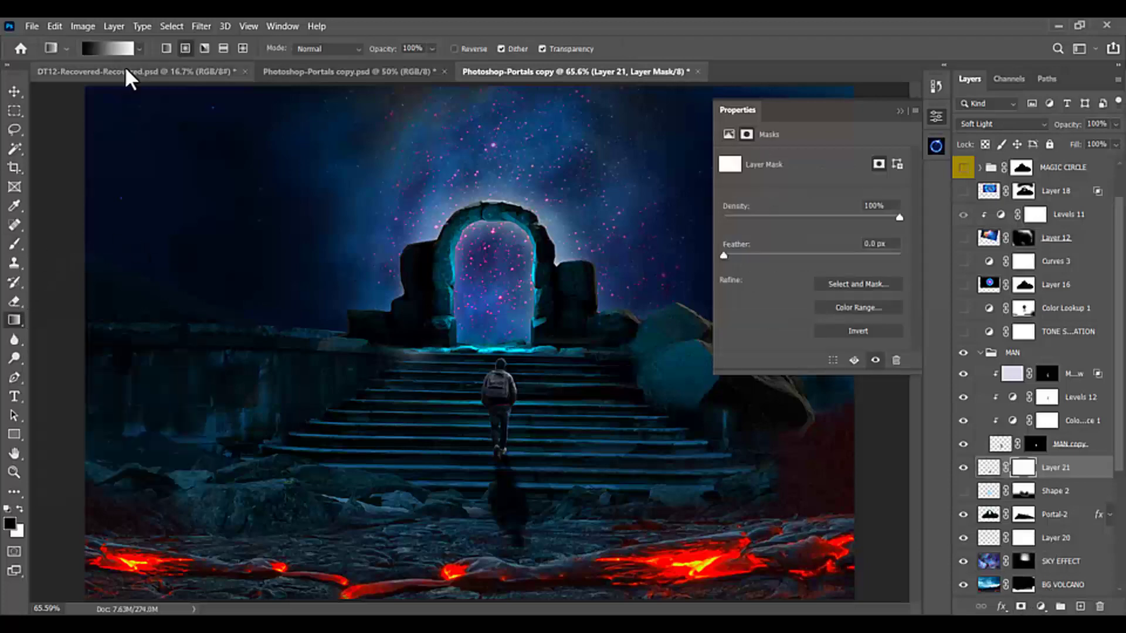
pyautogui.moveTo(526, 567); pyautogui.dragTo(503, 459)
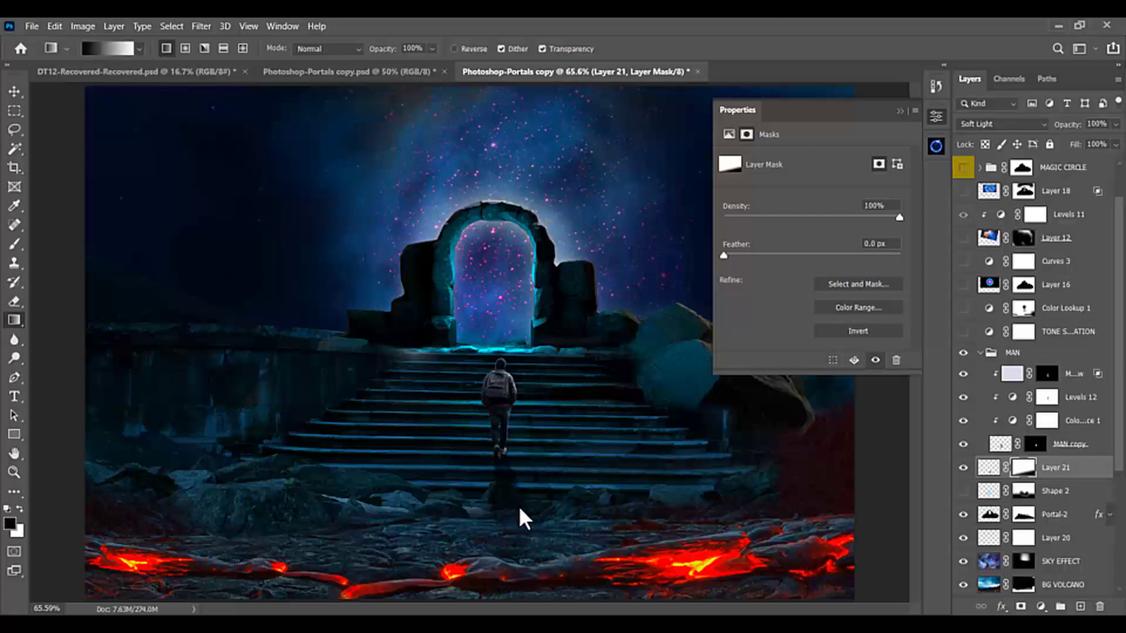
# Set the shadow layer's opacity to 63%.
pyautogui.click(1103, 127)
pyautogui.write('50')
pyautogui.moveTo(1088, 139); pyautogui.dragTo(1089, 138)
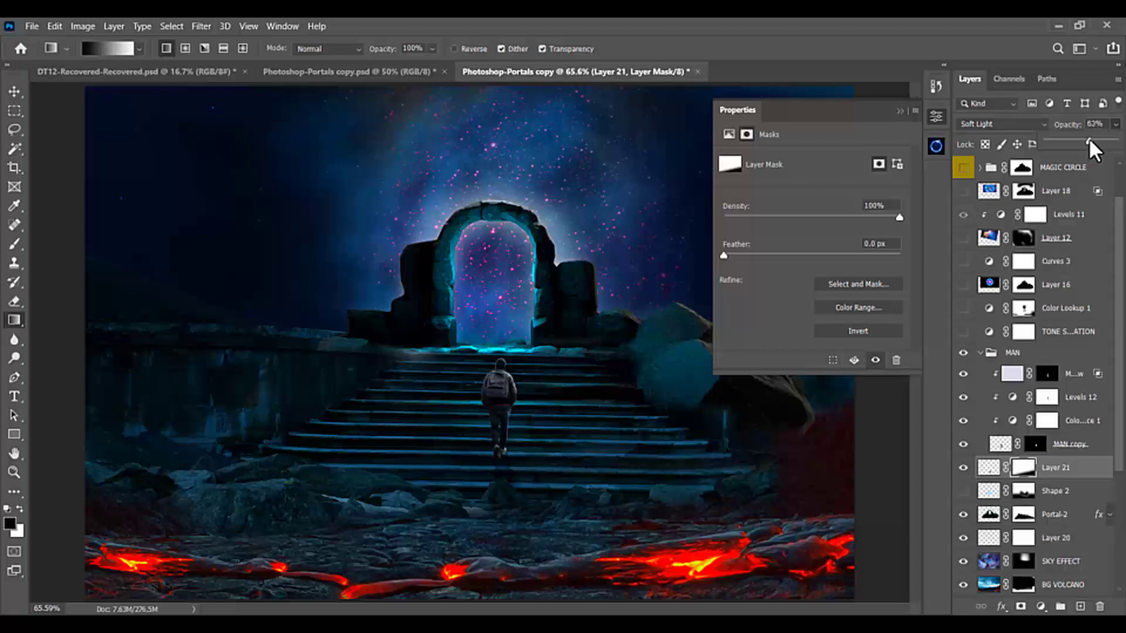
pyautogui.click(899, 111)
pyautogui.click(14, 91)
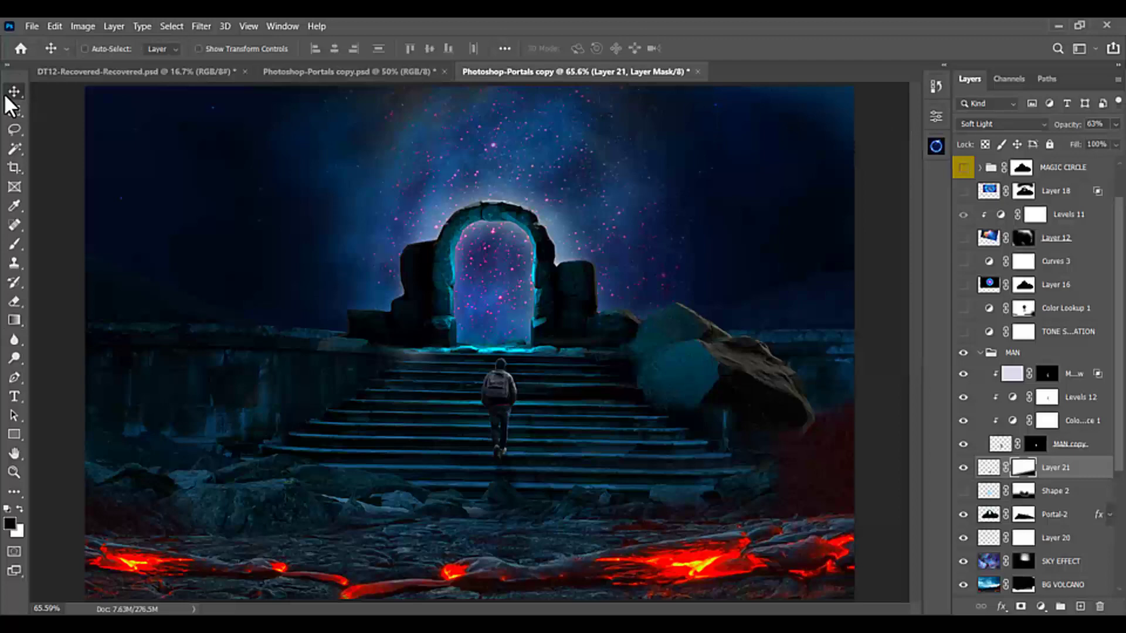
# Switch to the blue water photo pexels-emiliano-arano-1350197.jpg and rotate it 90° clockwise.
pyautogui.click(1005, 354)
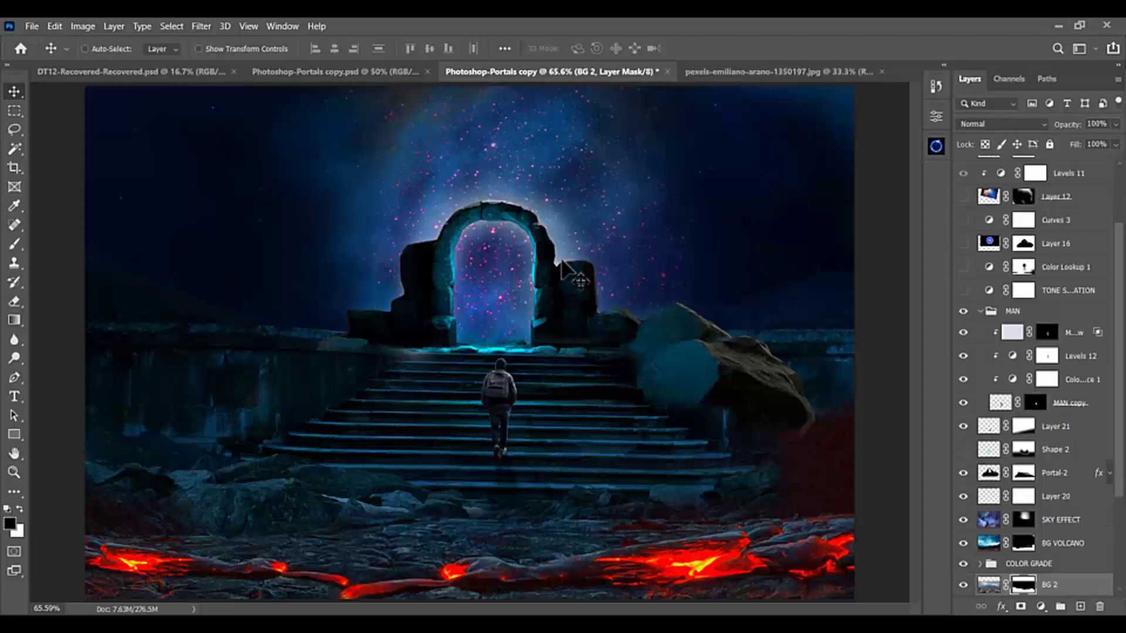
pyautogui.click(726, 77)
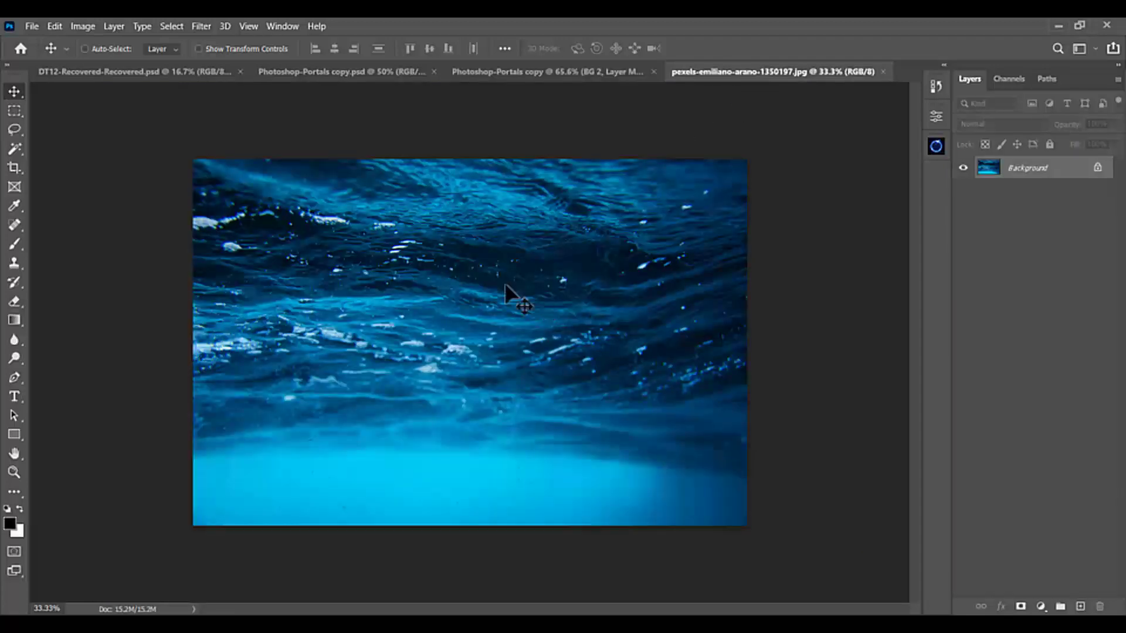
pyautogui.click(81, 26)
pyautogui.moveTo(139, 154)
pyautogui.click(278, 180)
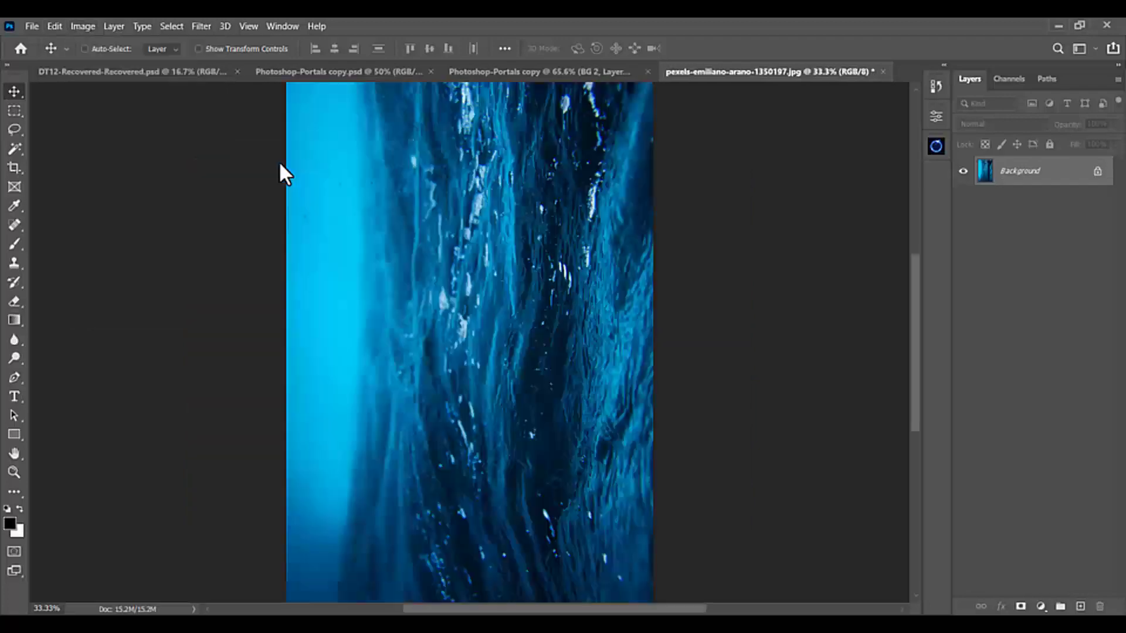
# Apply a Gaussian Blur with a radius of 12.5 pixels to the water photo.
pyautogui.click(202, 27)
pyautogui.moveTo(276, 201)
pyautogui.click(417, 256)
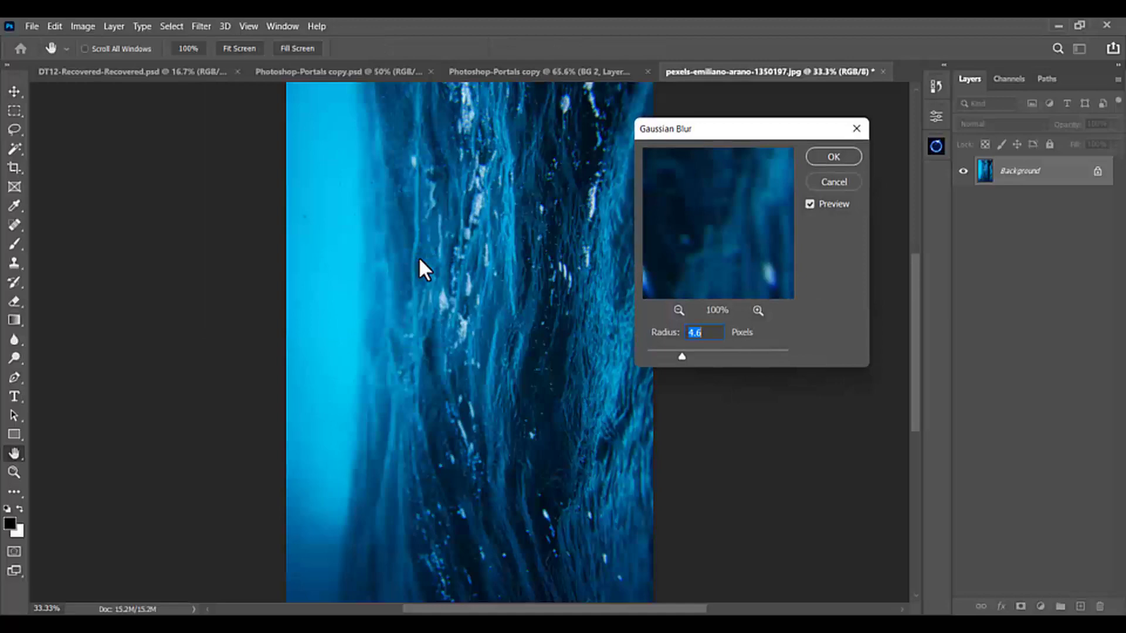
pyautogui.moveTo(702, 355); pyautogui.dragTo(704, 355)
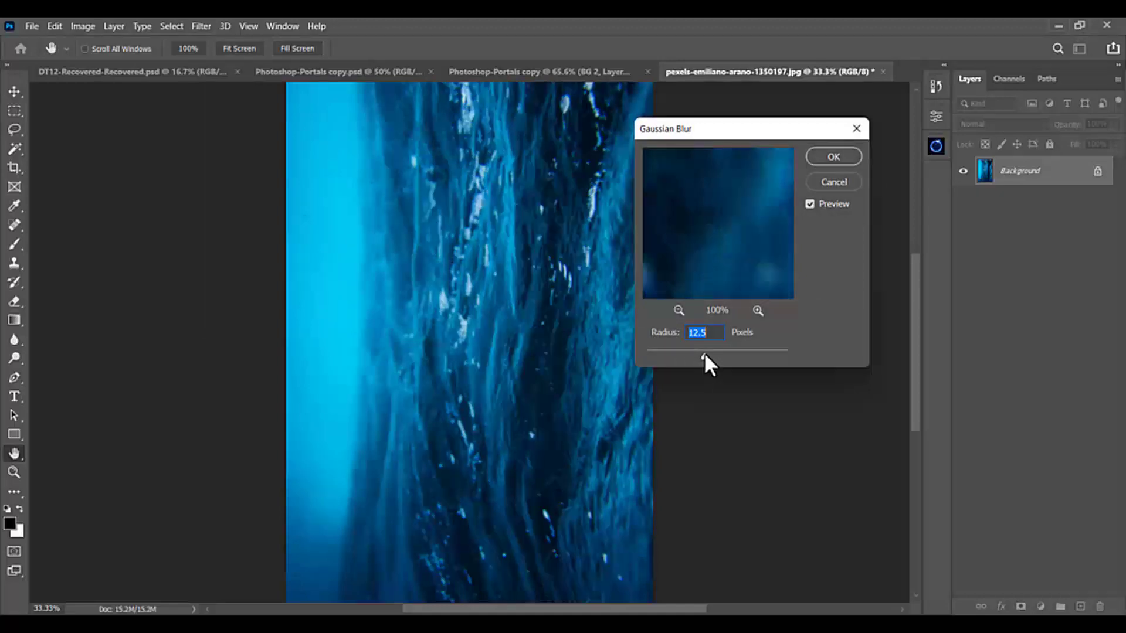
pyautogui.click(829, 157)
# Distort the water with the ZigZag filter in Pond Ripples style, using amount 100 and ridges 10.
pyautogui.click(203, 26)
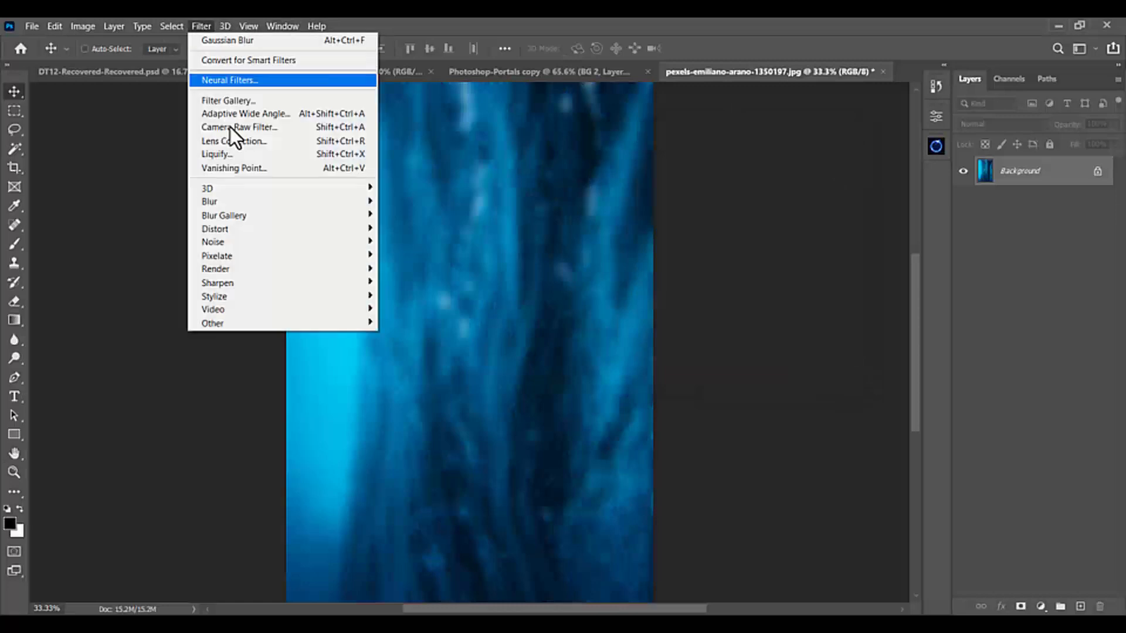
pyautogui.moveTo(259, 229)
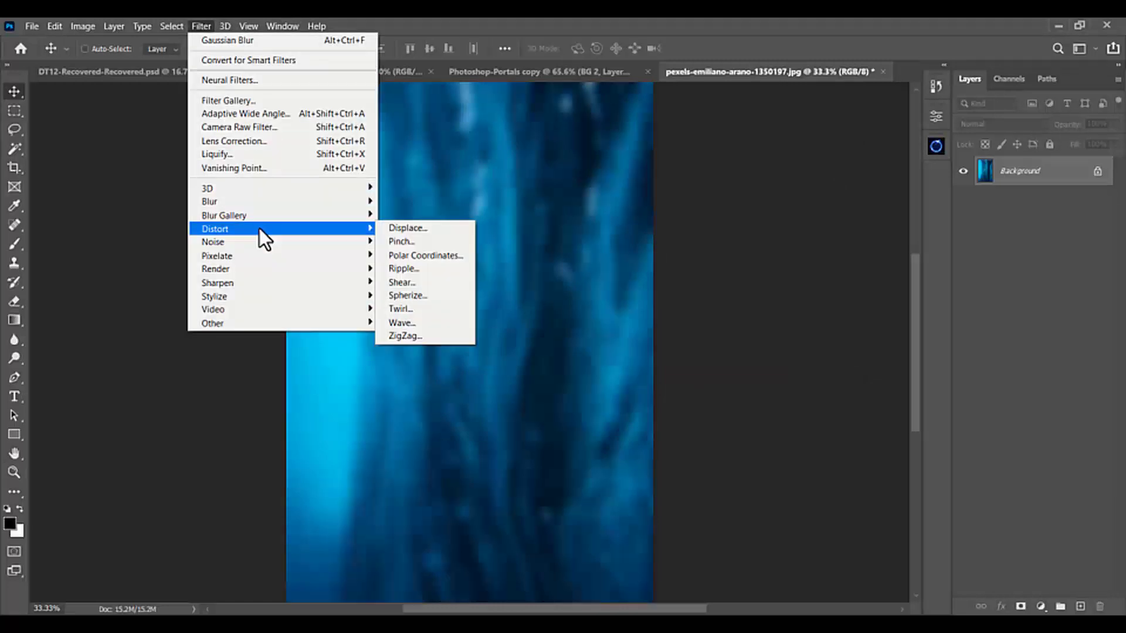
pyautogui.click(400, 335)
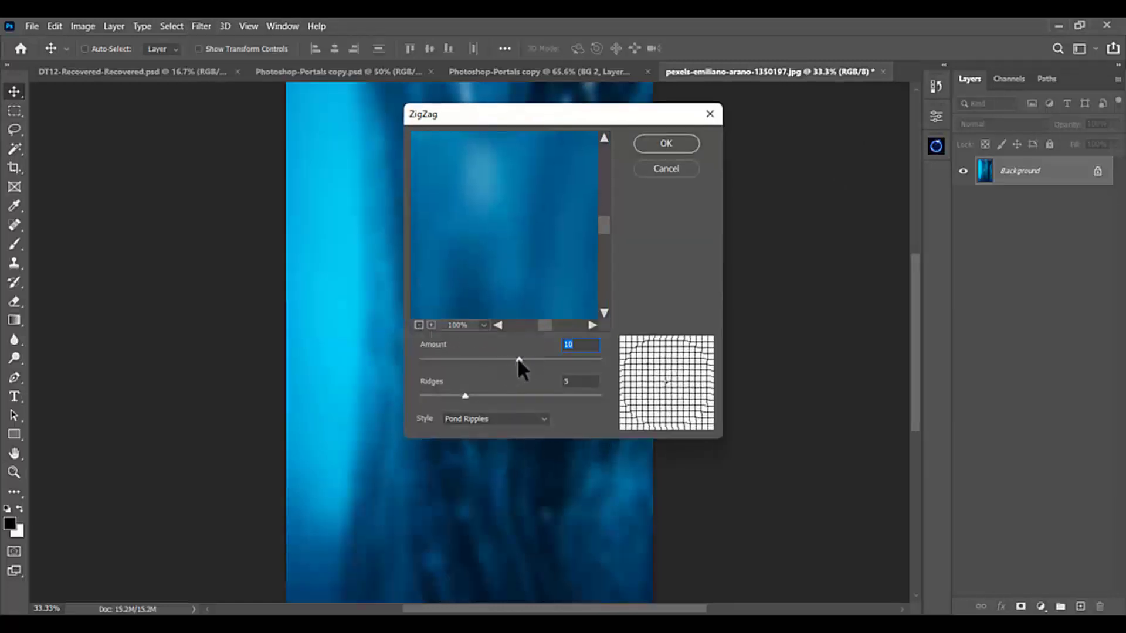
pyautogui.moveTo(518, 361); pyautogui.dragTo(611, 362)
pyautogui.moveTo(467, 394); pyautogui.dragTo(506, 396)
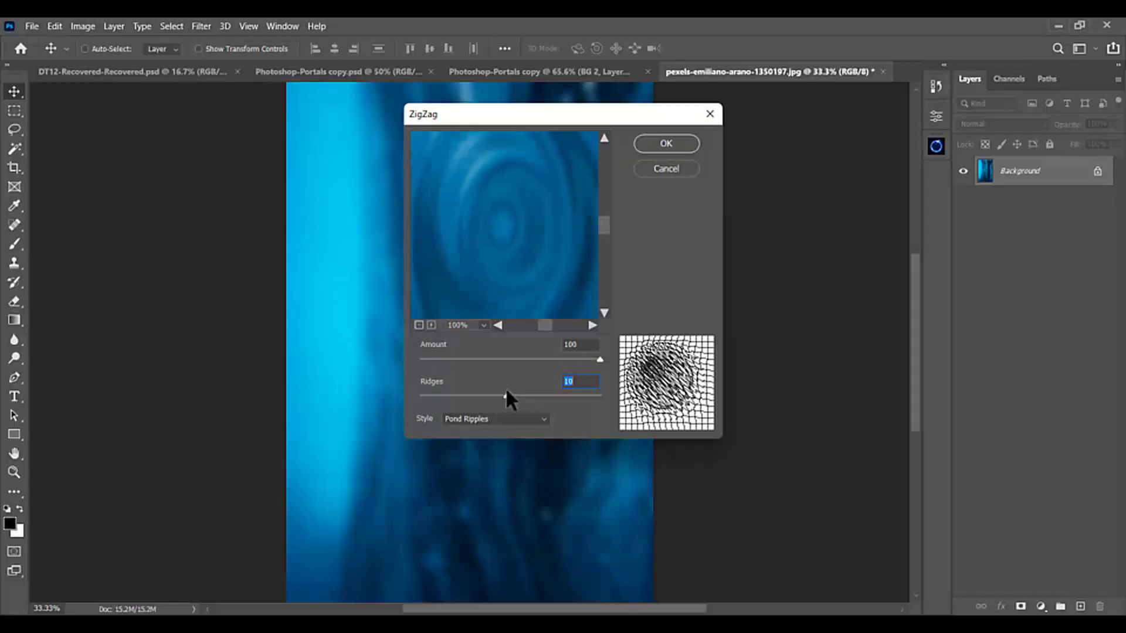
pyautogui.click(679, 144)
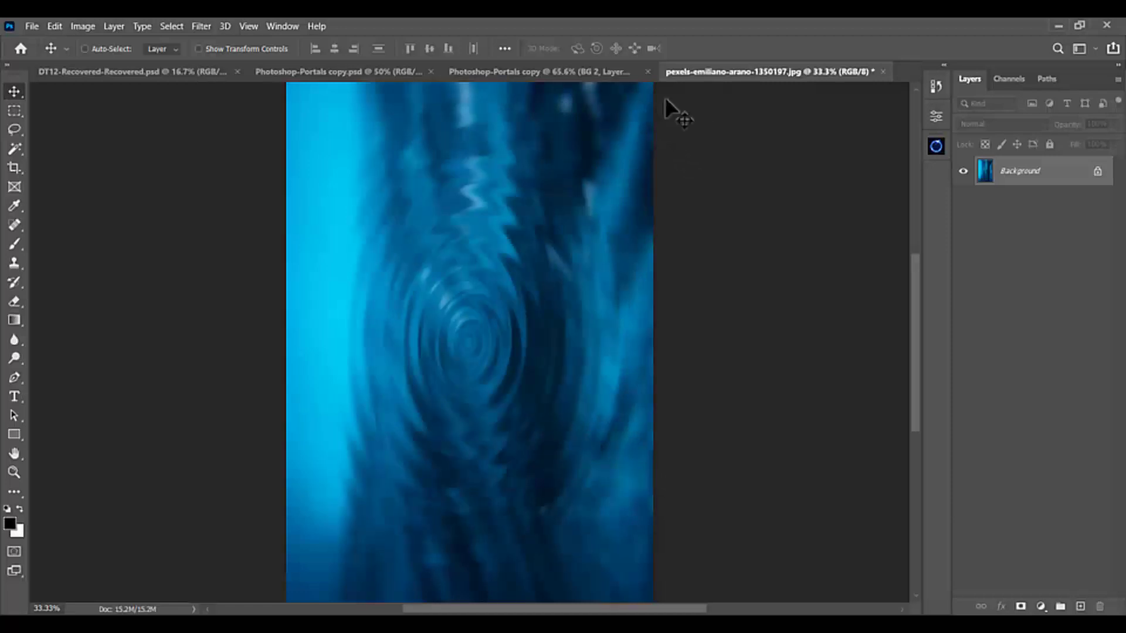
# Copy the rippled water image into Photoshop-Portals copy and close the water photo without saving it.
pyautogui.moveTo(709, 73); pyautogui.dragTo(157, 352)
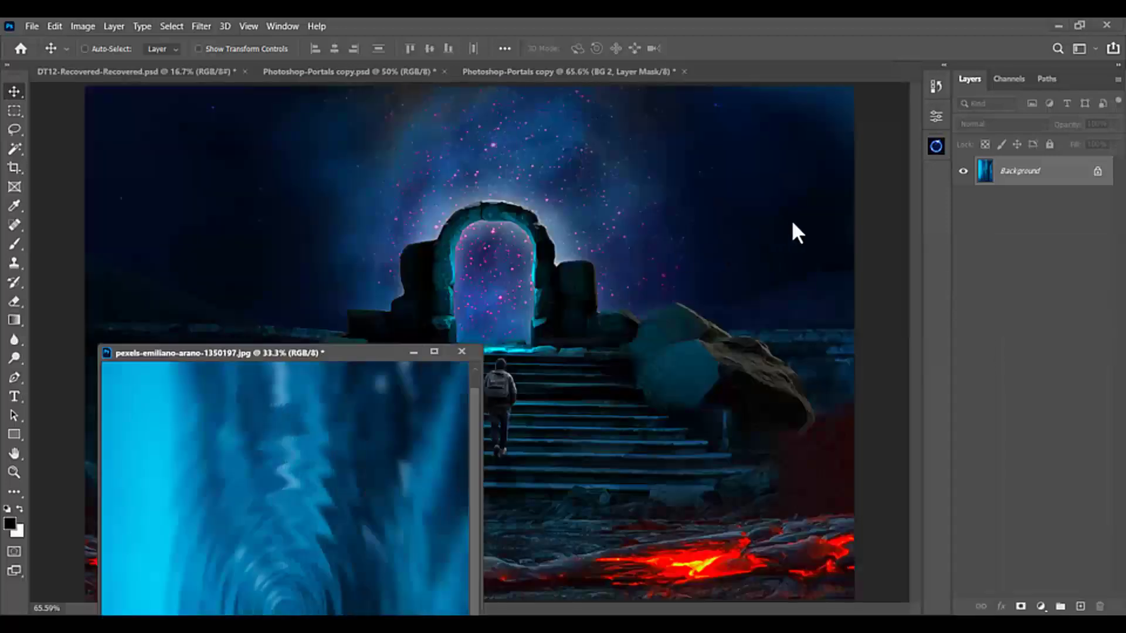
pyautogui.moveTo(1005, 193); pyautogui.dragTo(486, 269)
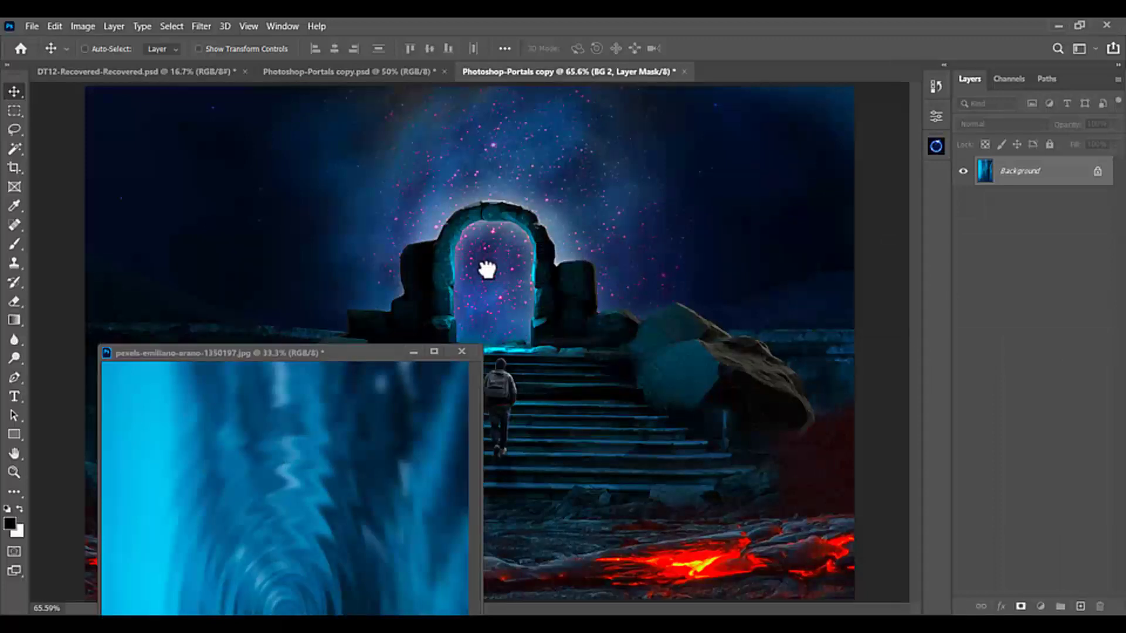
pyautogui.click(454, 353)
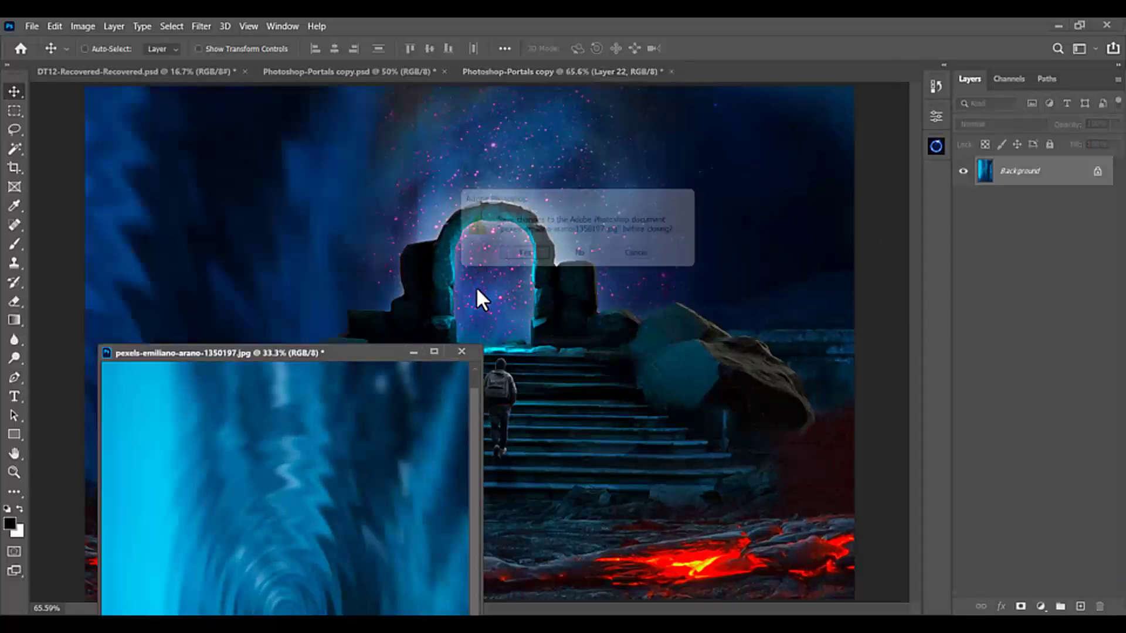
pyautogui.click(591, 256)
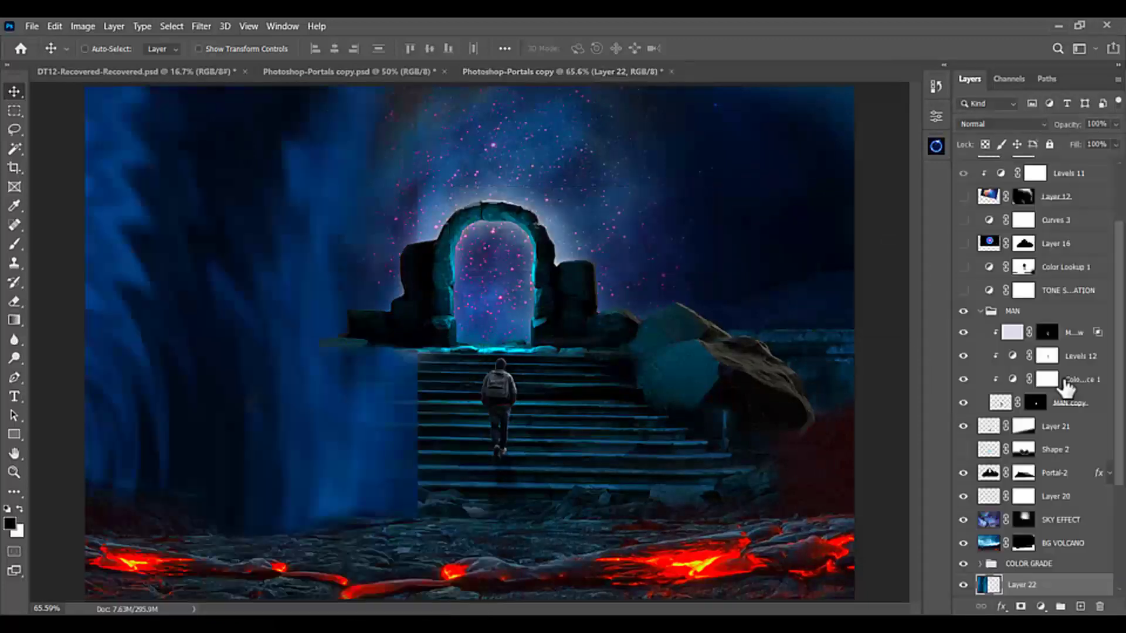
# Place the water layer directly below Portal-2 in the layer order and centre its ripples over the stone arch.
pyautogui.scroll(-2, 1049, 422)
pyautogui.moveTo(1044, 550); pyautogui.dragTo(1027, 439)
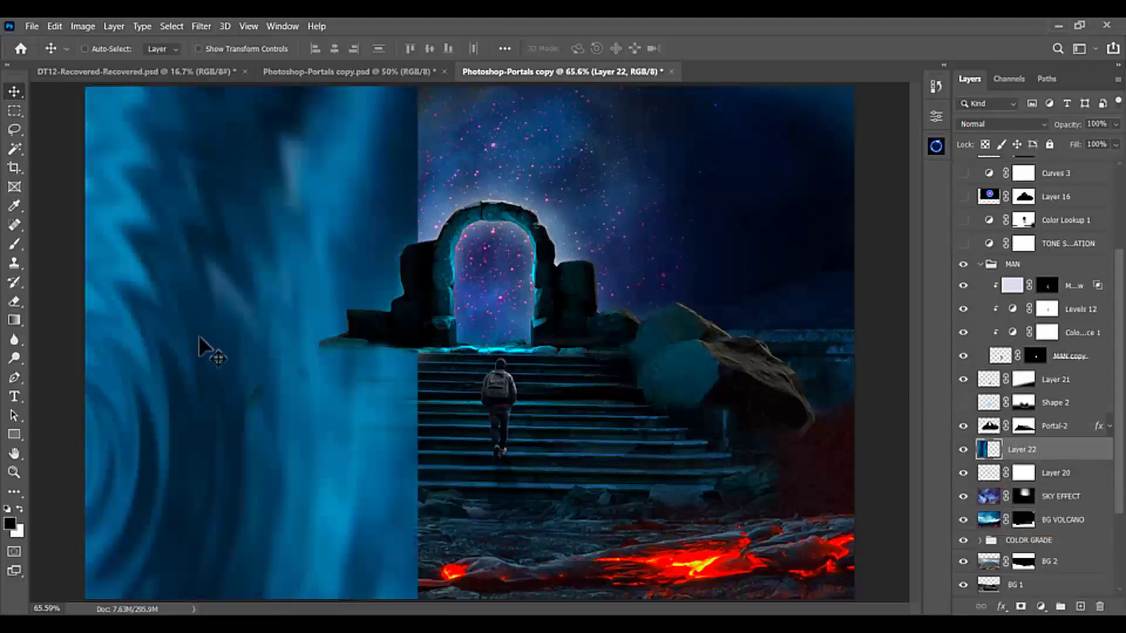
pyautogui.moveTo(495, 349); pyautogui.dragTo(608, 242)
# Scale the water layer proportionally to about 15.4% and fit it over the arch opening.
pyautogui.keyDown('alt'); pyautogui.click(571, 288); pyautogui.keyUp('alt')
pyautogui.keyDown('alt'); pyautogui.click(571, 287); pyautogui.keyUp('alt')
pyautogui.hotkey('ctrl', 't')
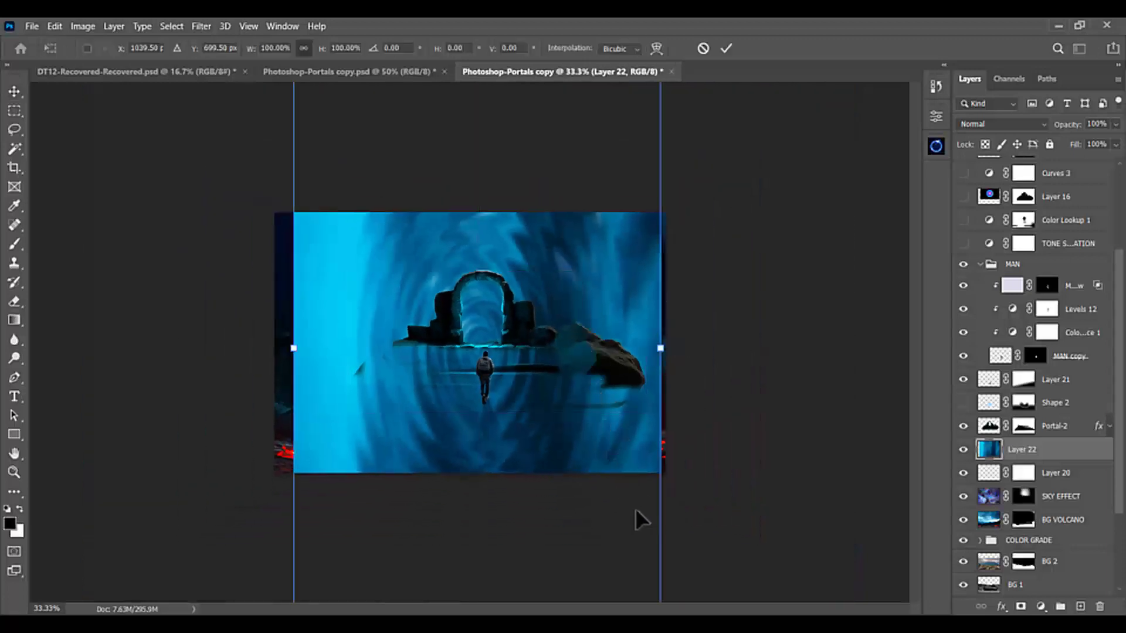
pyautogui.keyDown('alt'); pyautogui.click(590, 339); pyautogui.keyUp('alt')
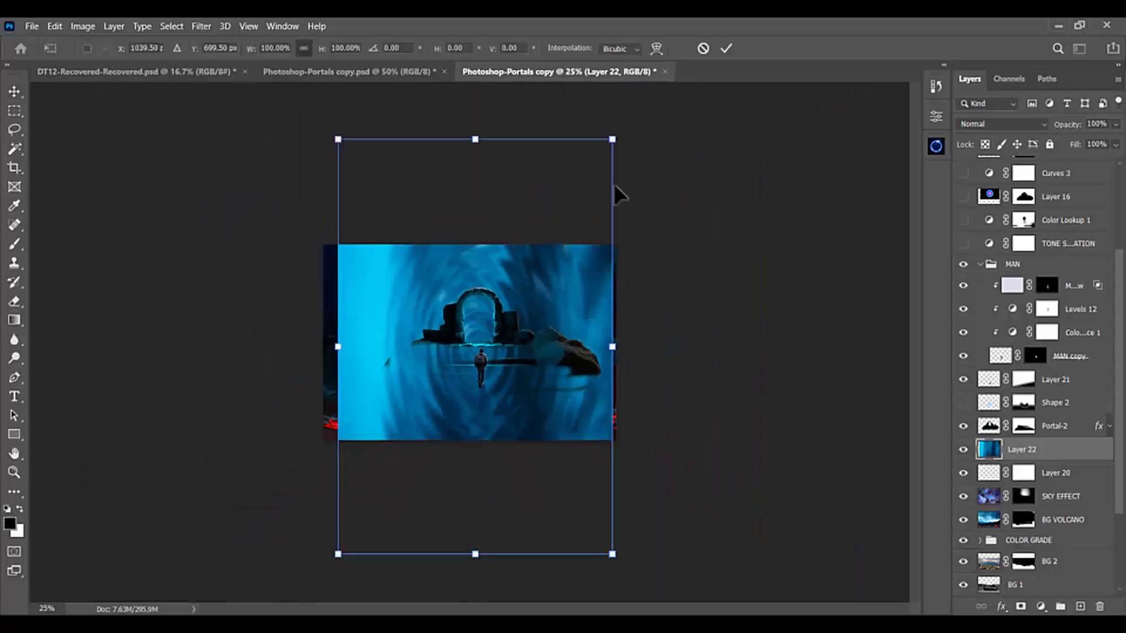
pyautogui.moveTo(614, 136); pyautogui.dragTo(496, 325)
pyautogui.keyDown('ctrl'); pyautogui.click(484, 303); pyautogui.keyUp('ctrl')
pyautogui.keyDown('ctrl'); pyautogui.click(484, 303); pyautogui.keyUp('ctrl')
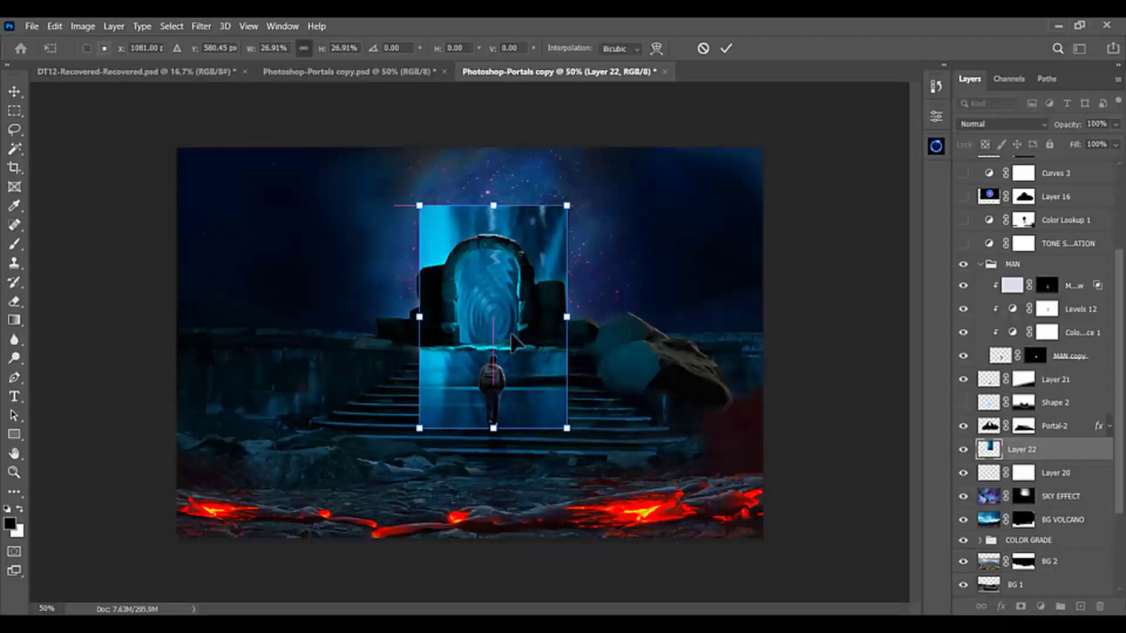
pyautogui.moveTo(566, 427); pyautogui.dragTo(504, 328)
pyautogui.moveTo(430, 275); pyautogui.dragTo(460, 334)
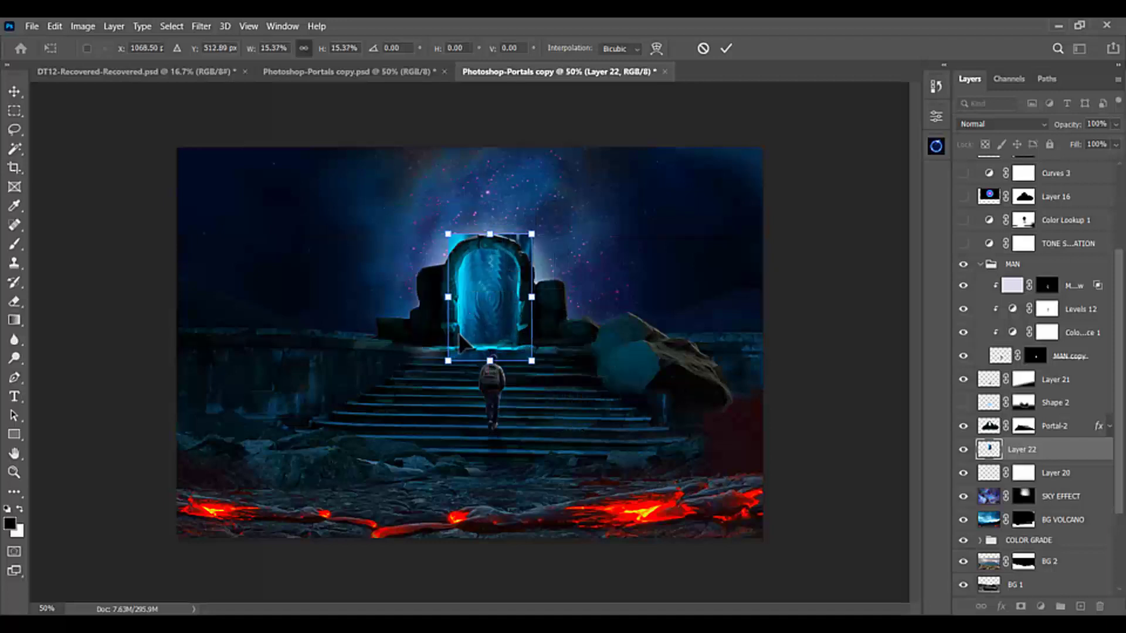
pyautogui.press('Return')
# Add a mask to the water layer and paint black with a size 100 brush where it sticks out above and beside the arch.
pyautogui.keyDown('ctrl'); pyautogui.click(496, 296); pyautogui.keyUp('ctrl')
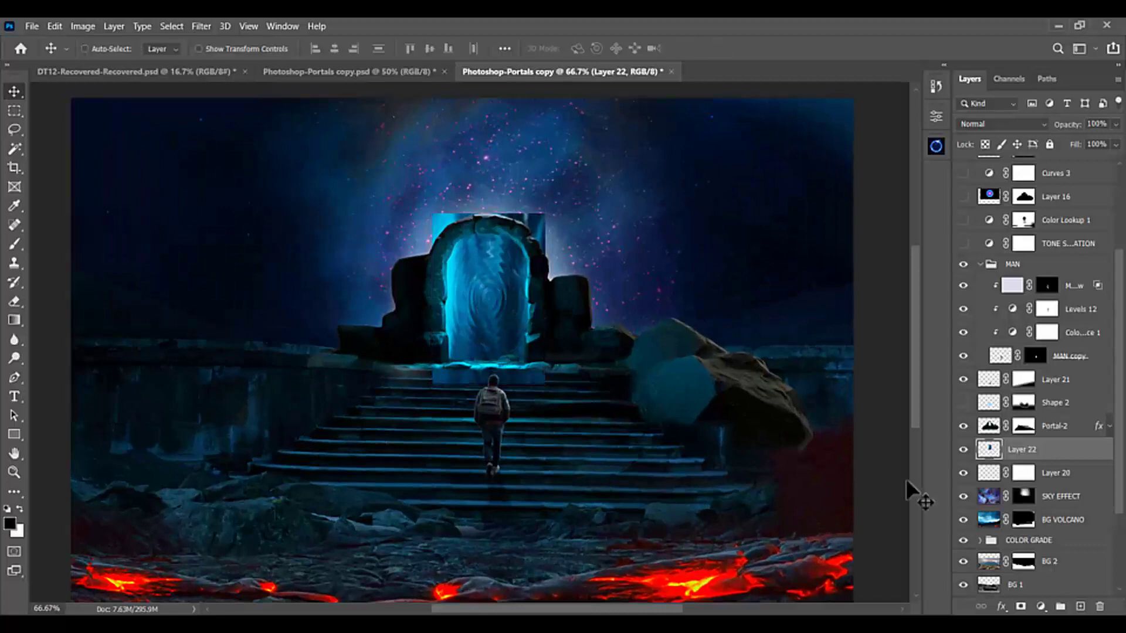
pyautogui.click(1020, 606)
pyautogui.press('b')
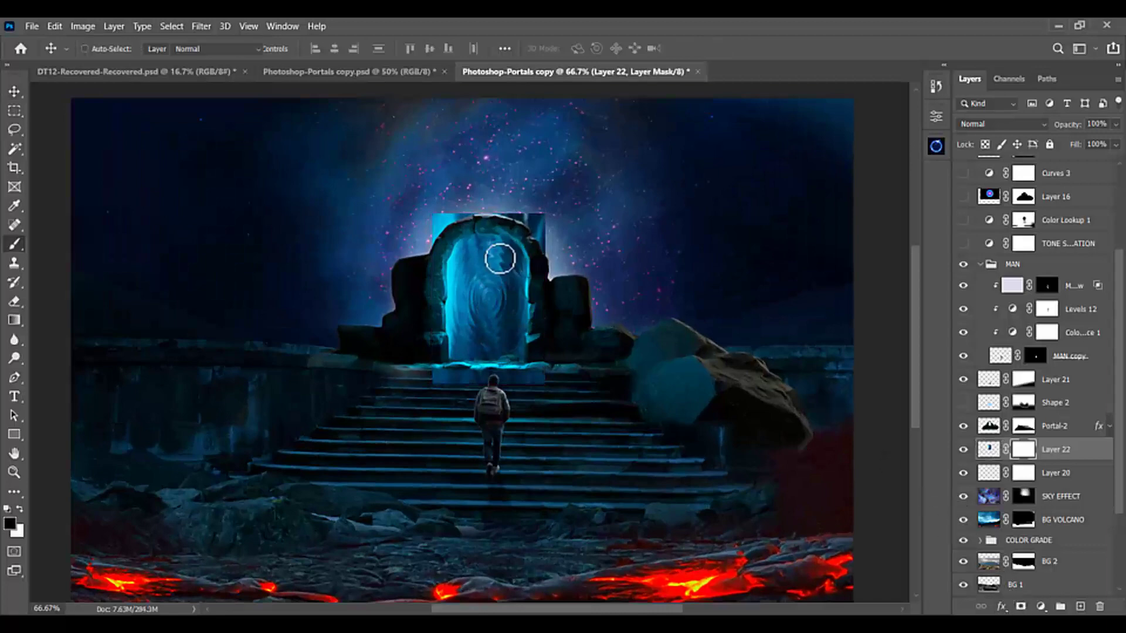
pyautogui.press(']')
pyautogui.press(']')
pyautogui.press(']')
pyautogui.press(']')
pyautogui.moveTo(427, 231)
pyautogui.mouseDown()
pyautogui.moveTo(465, 203)
pyautogui.moveTo(442, 220)
pyautogui.moveTo(465, 204)
pyautogui.moveTo(537, 204)
pyautogui.moveTo(565, 236)
pyautogui.moveTo(512, 208)
pyautogui.moveTo(578, 258)
pyautogui.mouseUp()
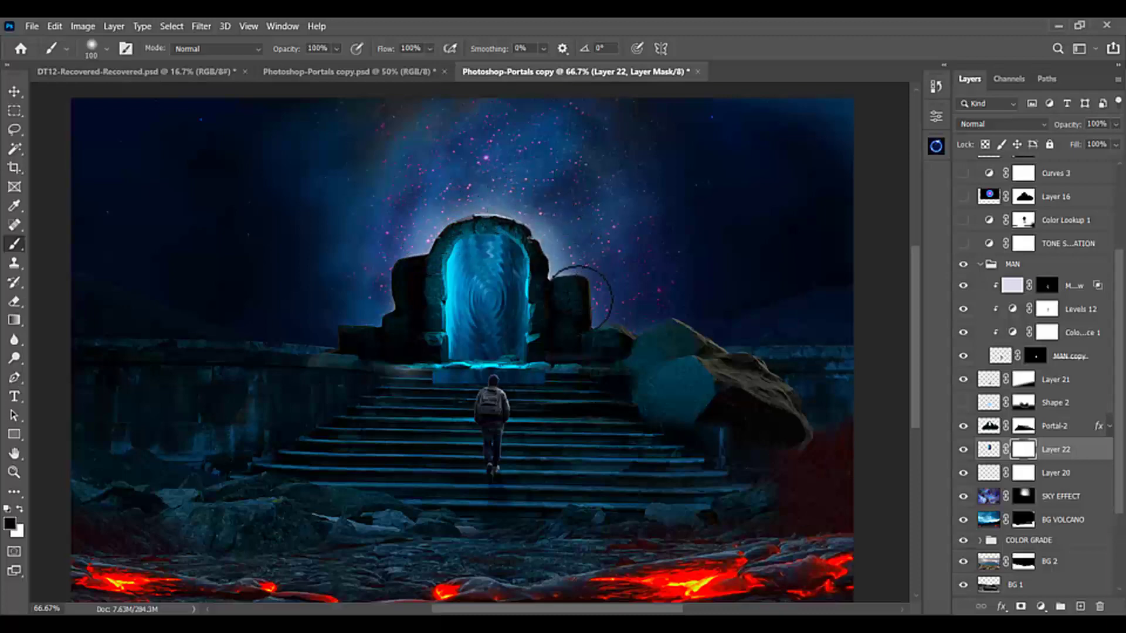
# Set the water layer to Normal blending at 62% opacity and mask out its overhang below the arch.
pyautogui.click(988, 449)
pyautogui.click(985, 126)
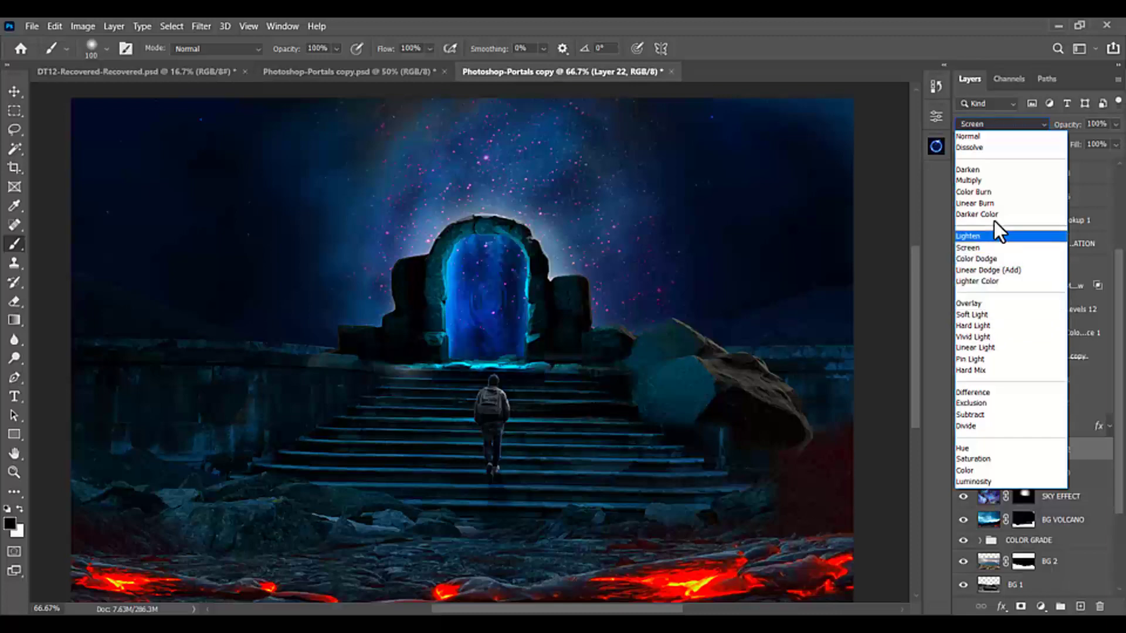
pyautogui.click(998, 139)
pyautogui.click(1115, 123)
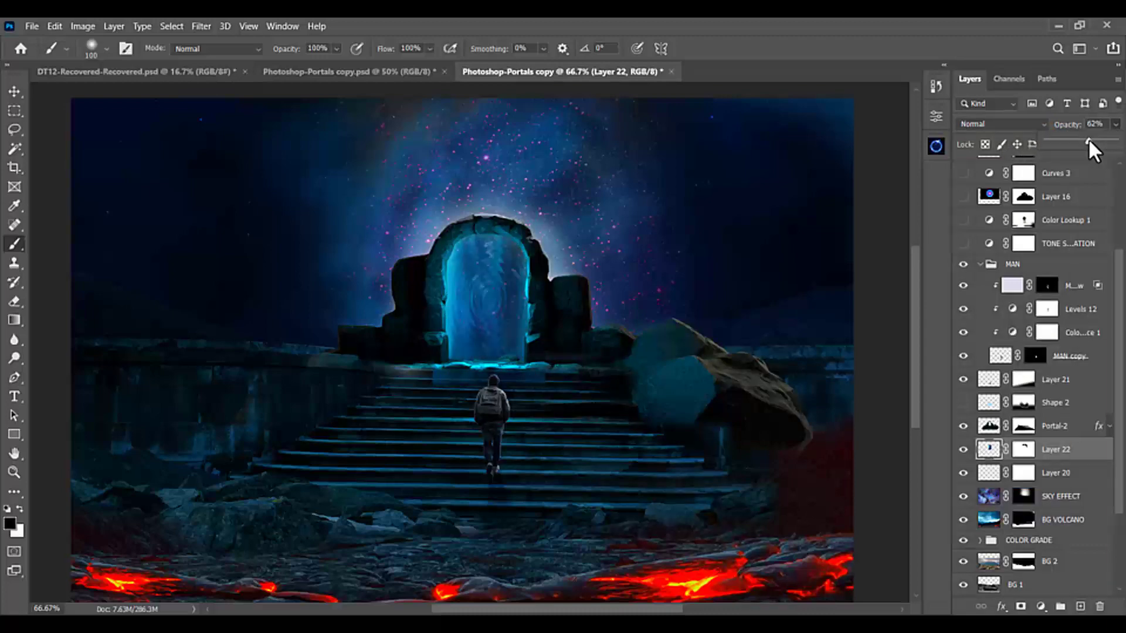
pyautogui.click(1023, 450)
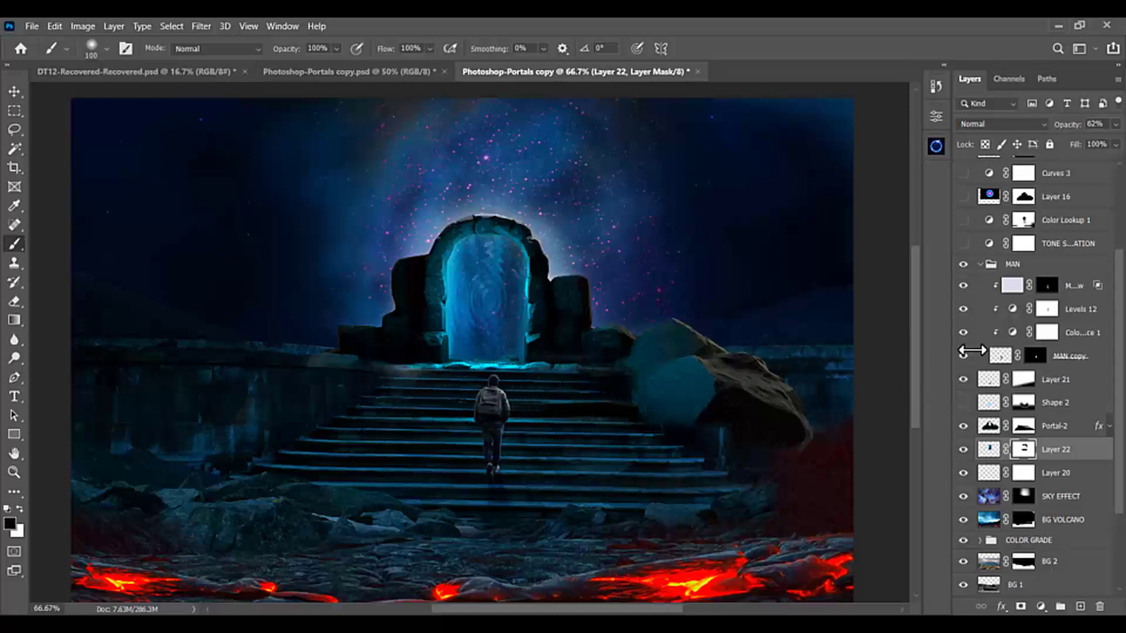
# Add a Hue/Saturation adjustment at the top of the MAN group with hue -5 and saturation +13.
pyautogui.click(1068, 269)
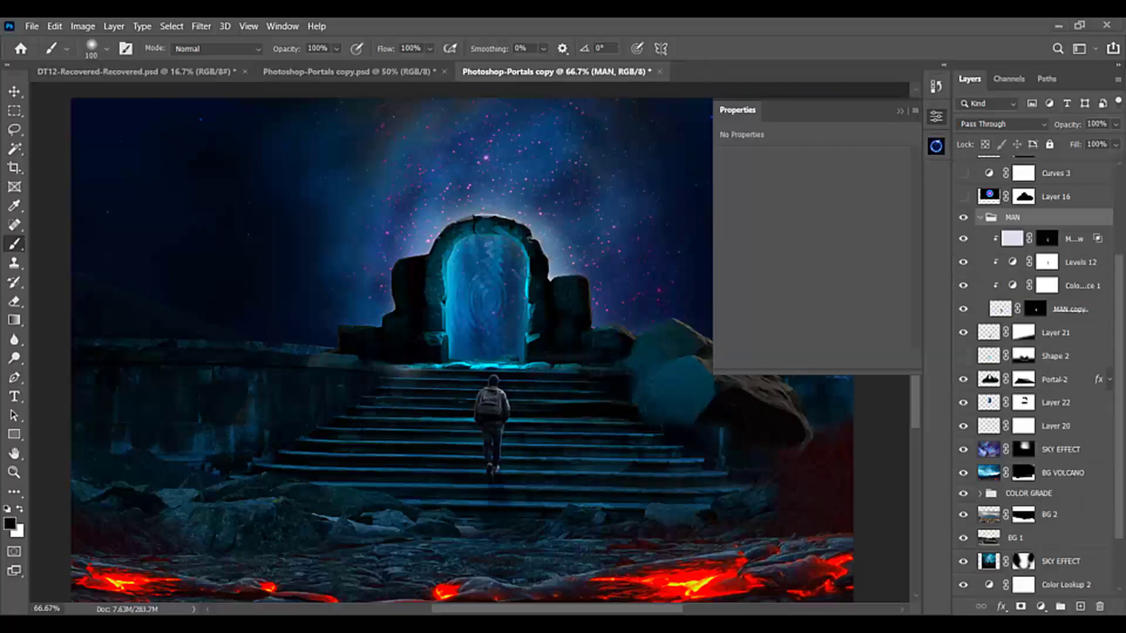
pyautogui.click(1040, 609)
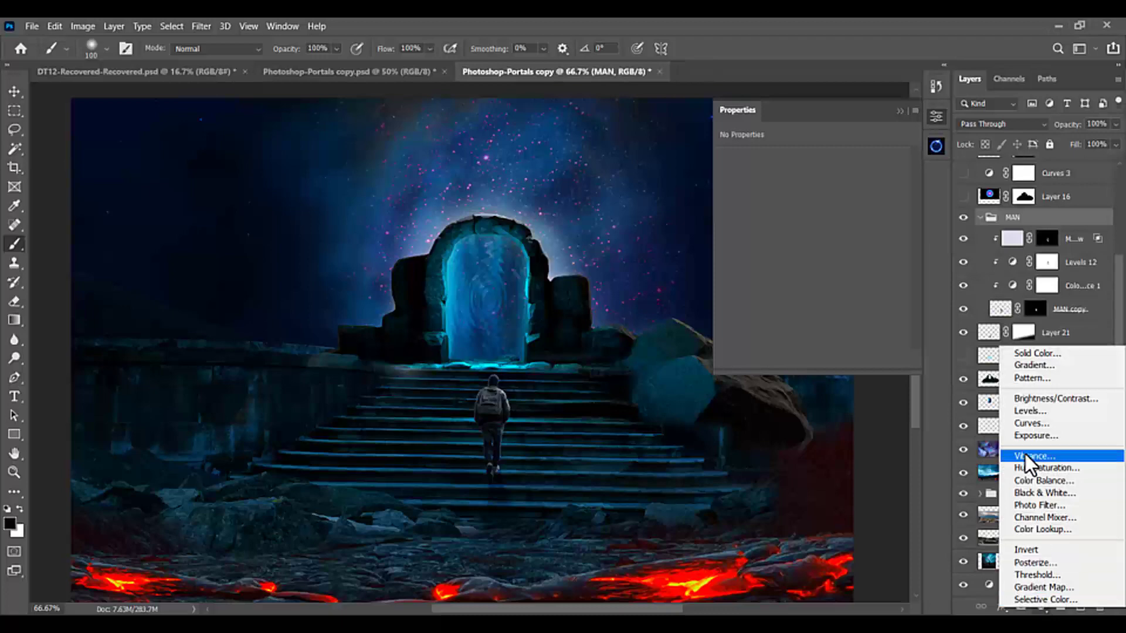
pyautogui.click(1032, 468)
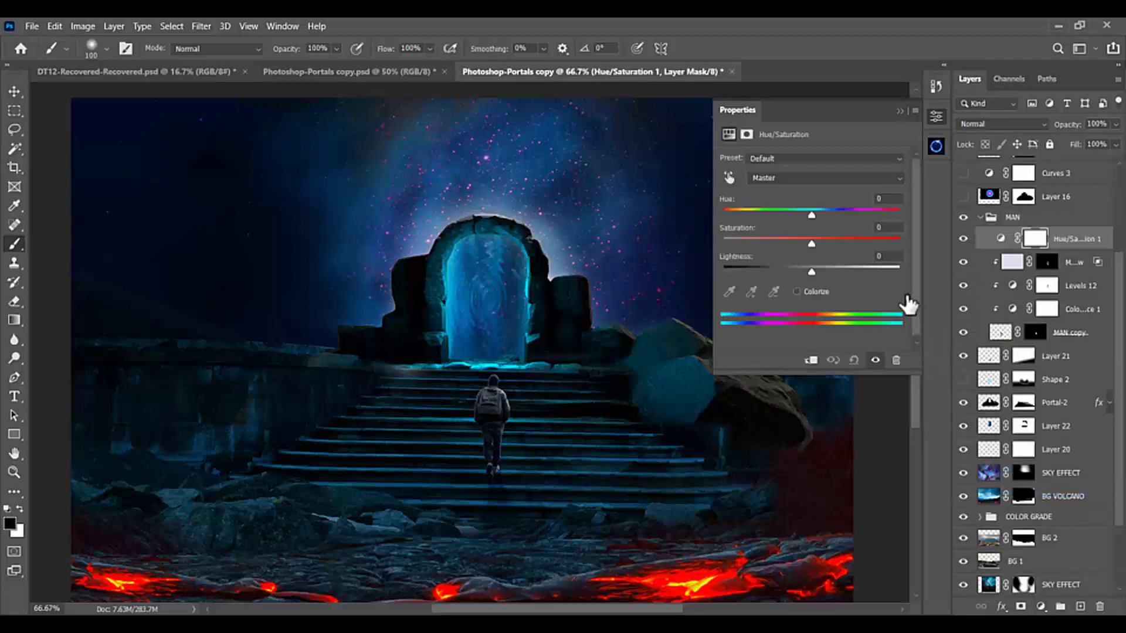
pyautogui.click(815, 213)
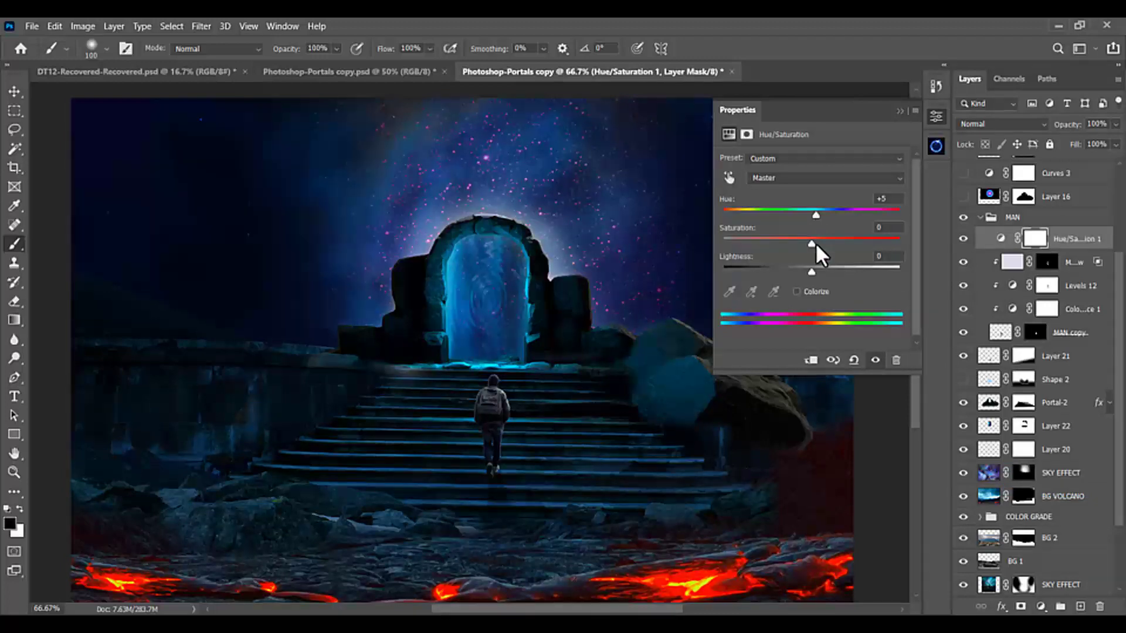
pyautogui.moveTo(814, 215); pyautogui.dragTo(821, 242)
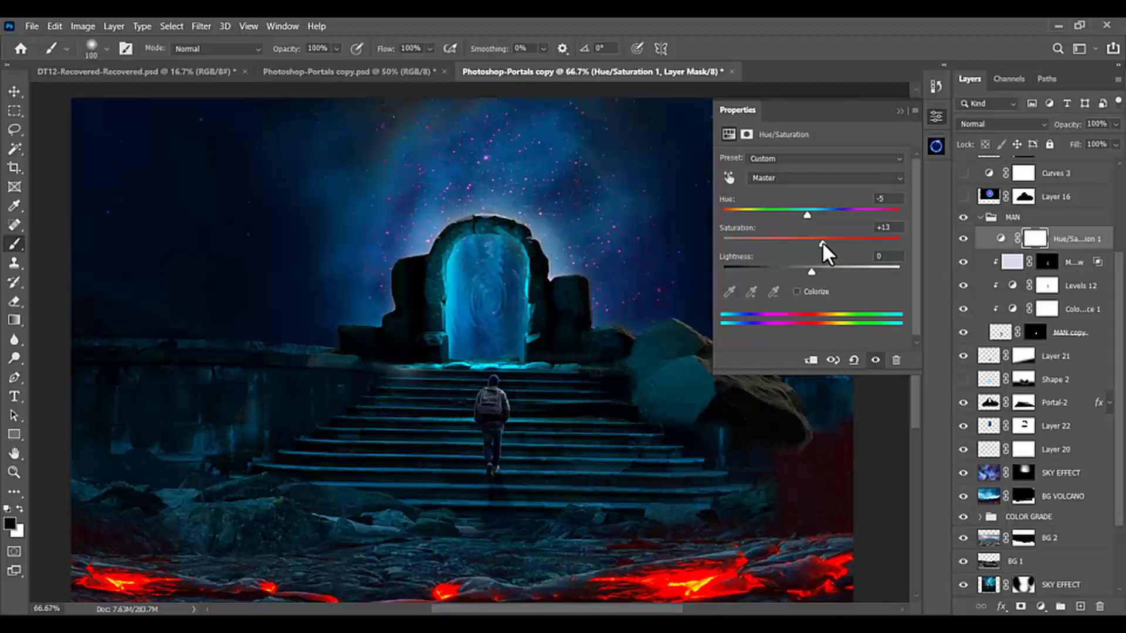
# Move the Hue/Saturation adjustment above the MAN group and add a Color Lookup adjustment over it using Moonlight.3DL at 50% opacity.
pyautogui.moveTo(1096, 241)
pyautogui.mouseDown()
pyautogui.moveTo(1085, 201)
pyautogui.moveTo(1081, 227)
pyautogui.mouseUp()
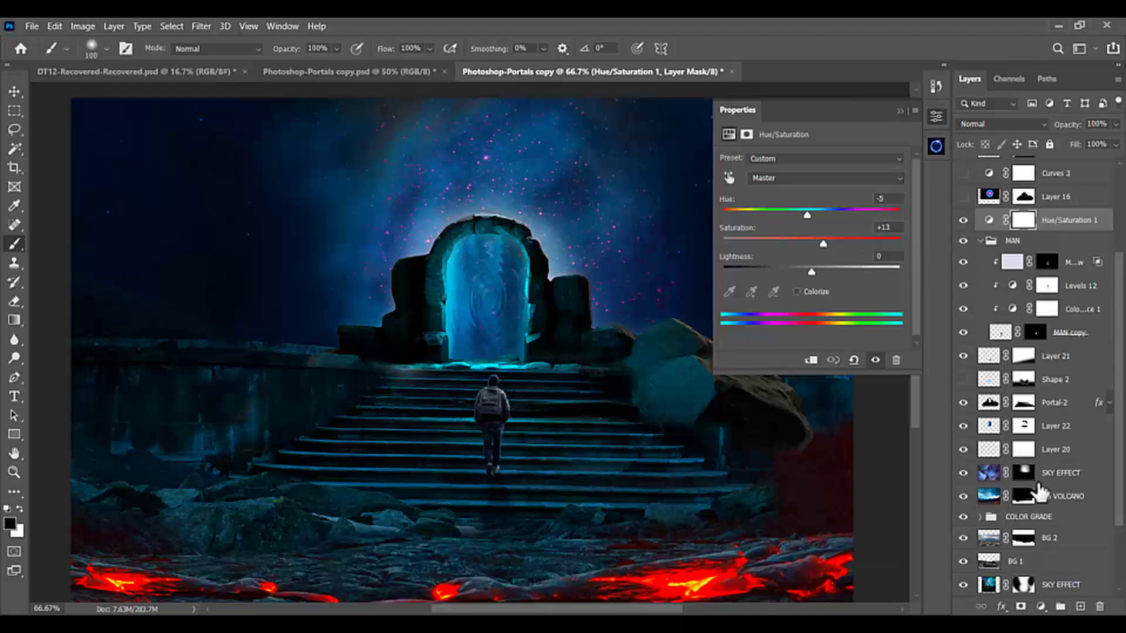
pyautogui.click(1041, 608)
pyautogui.click(1054, 531)
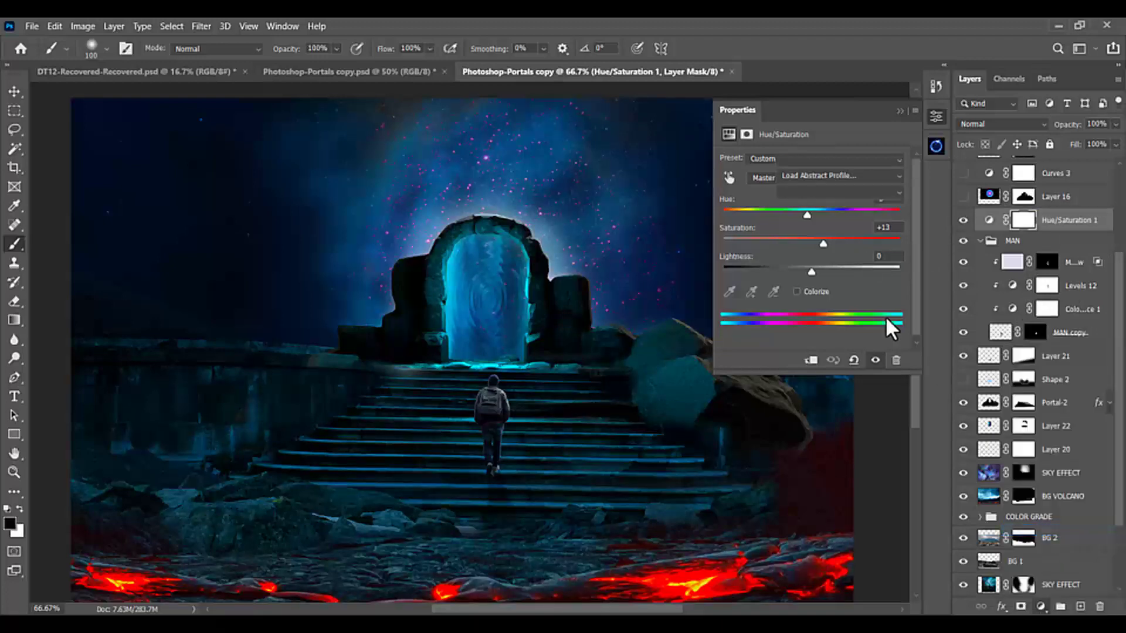
pyautogui.click(852, 160)
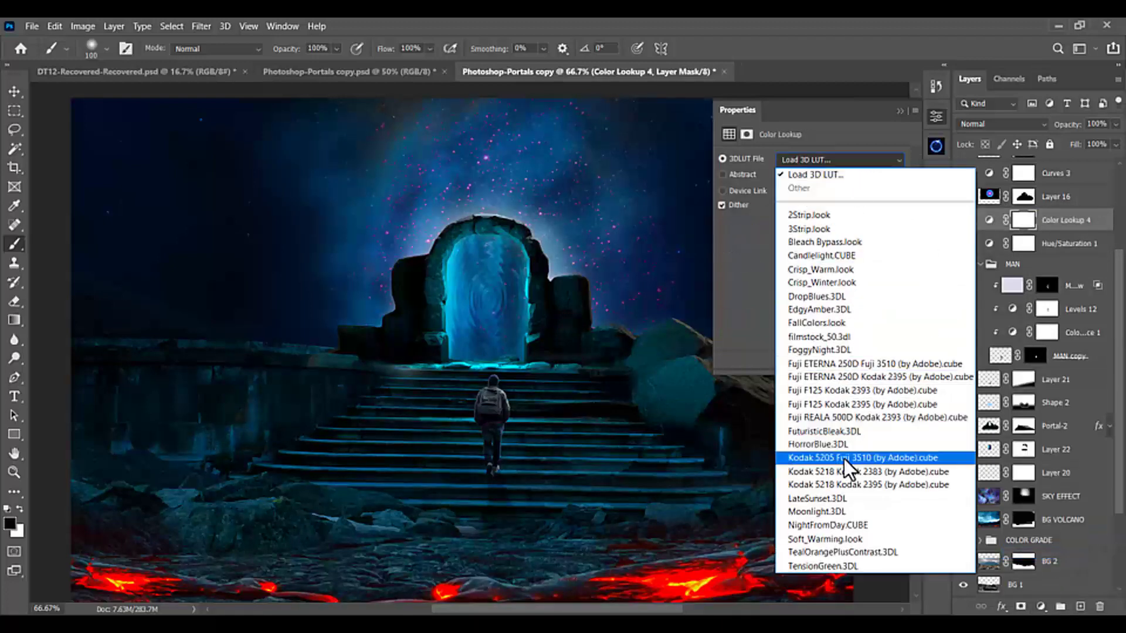
pyautogui.click(839, 511)
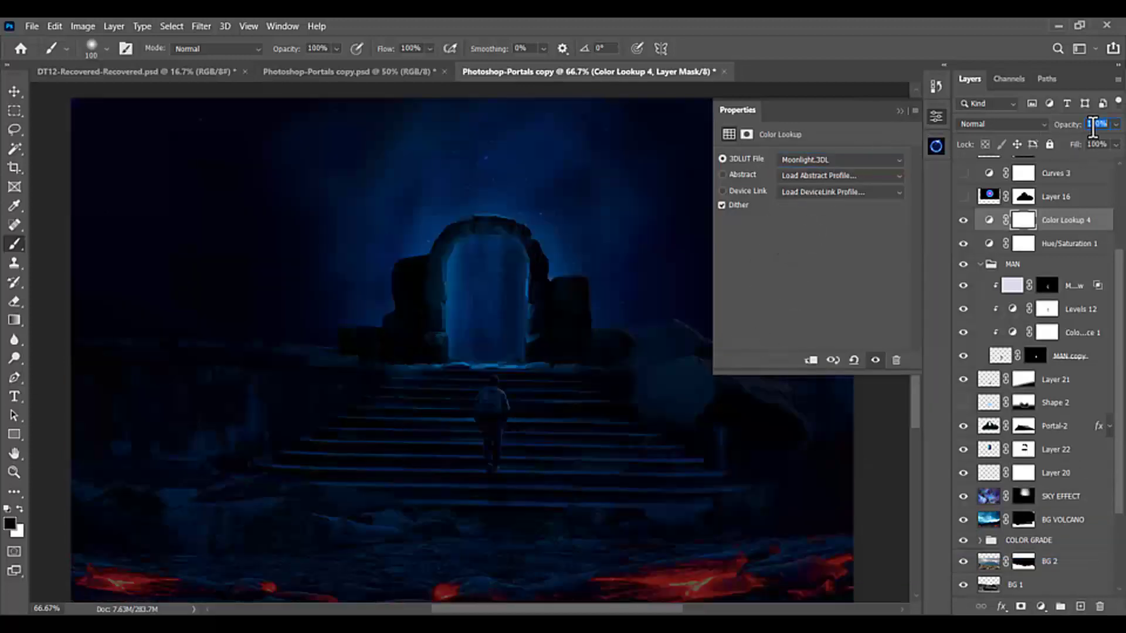
pyautogui.write('50')
pyautogui.press('Return')
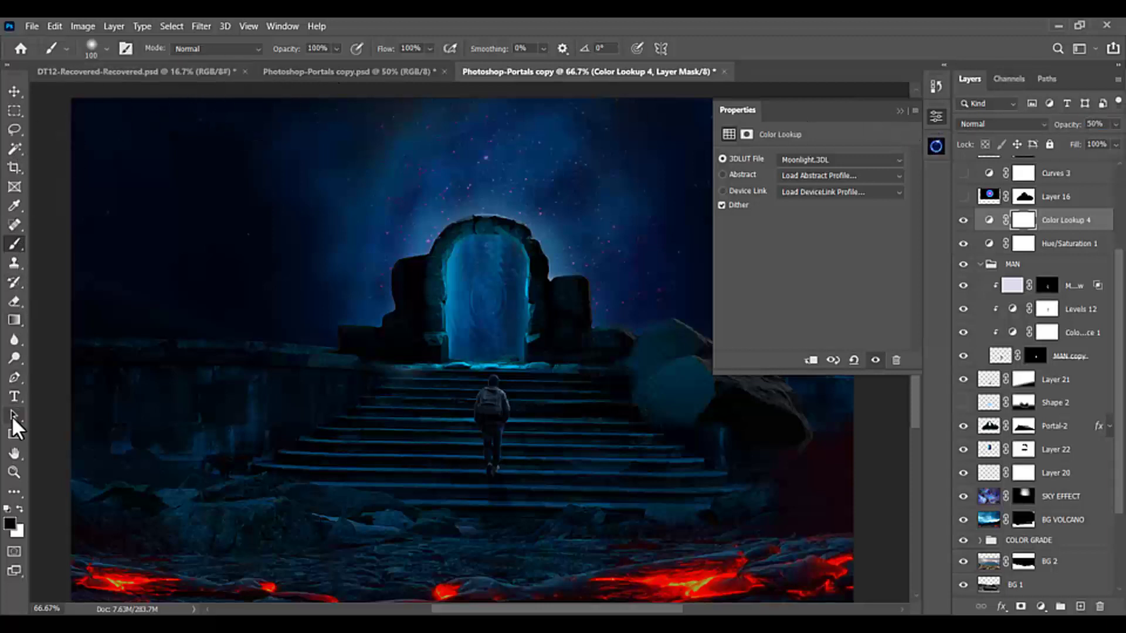
# Fill the Color Lookup mask with a black-to-white radial gradient centred on the portal, redoing the first attempt.
pyautogui.click(14, 320)
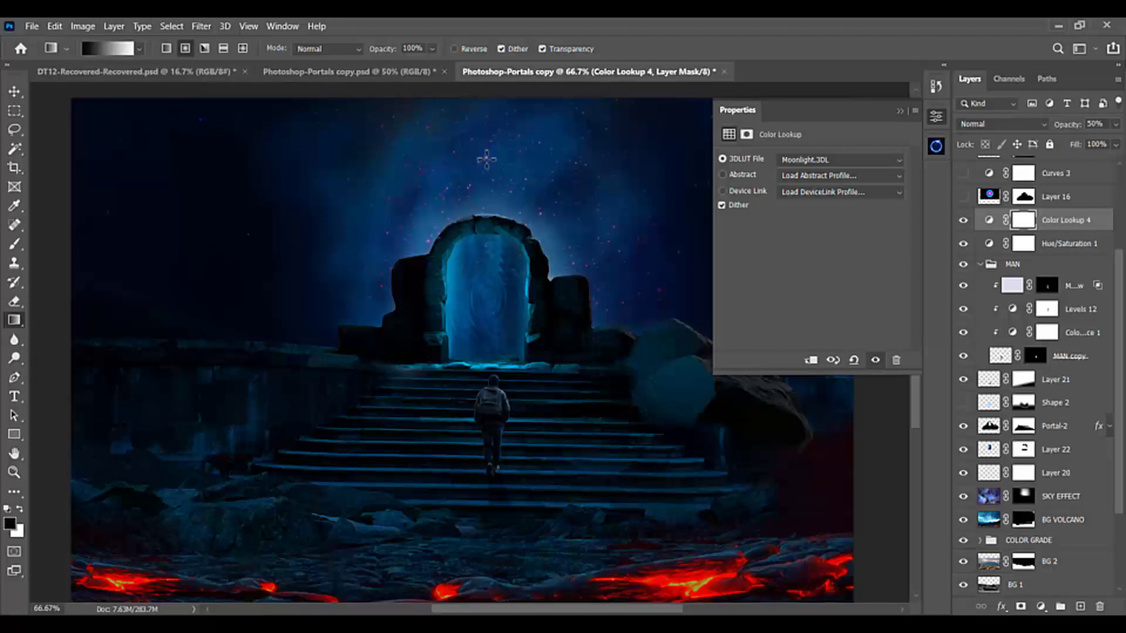
pyautogui.moveTo(485, 156)
pyautogui.mouseDown()
pyautogui.moveTo(489, 493)
pyautogui.moveTo(489, 454)
pyautogui.mouseUp()
pyautogui.hotkey('ctrl', 'z')
pyautogui.moveTo(680, 149); pyautogui.dragTo(837, 269)
pyautogui.moveTo(565, 464); pyautogui.dragTo(575, 231)
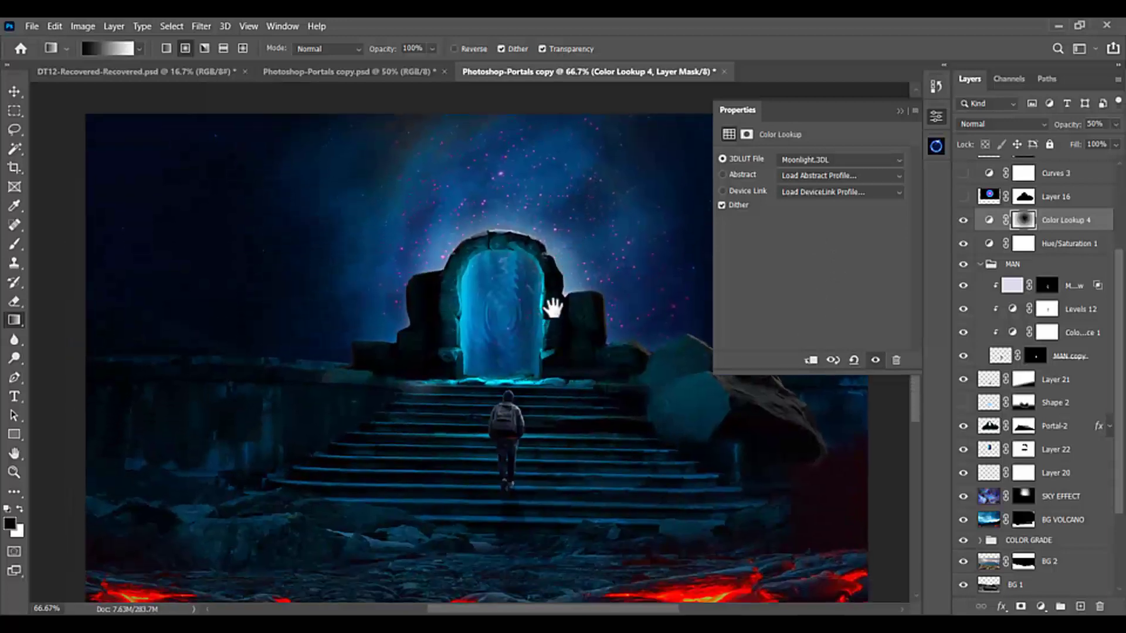
# Paint black on the Color Lookup mask over the portal and stairs with a 50% opacity brush of about size 500.
pyautogui.press('b')
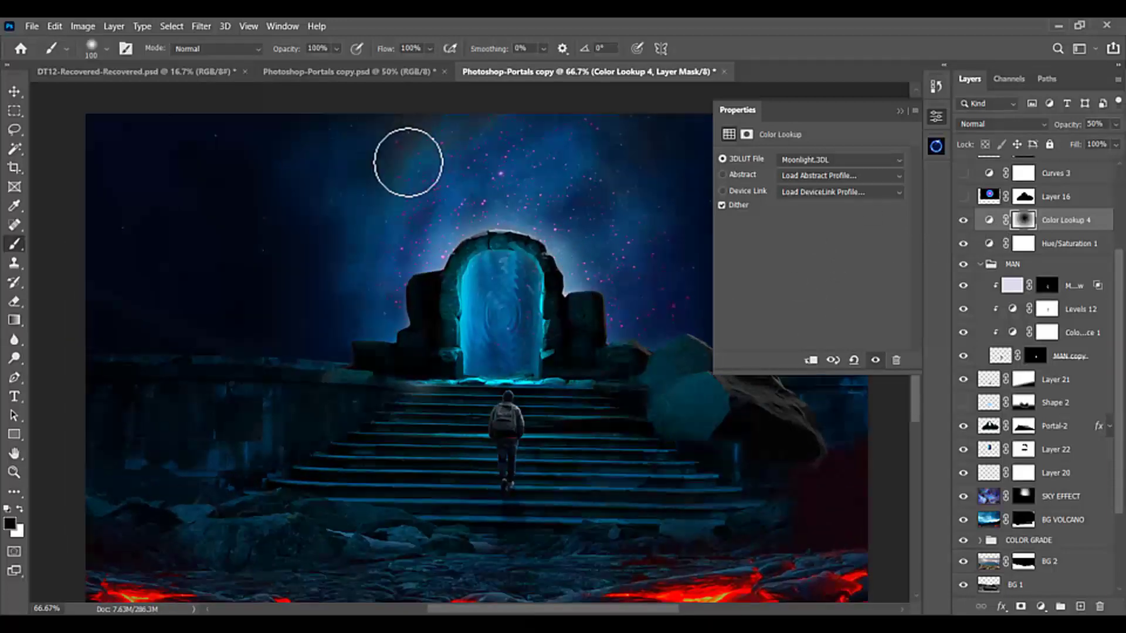
pyautogui.click(320, 49)
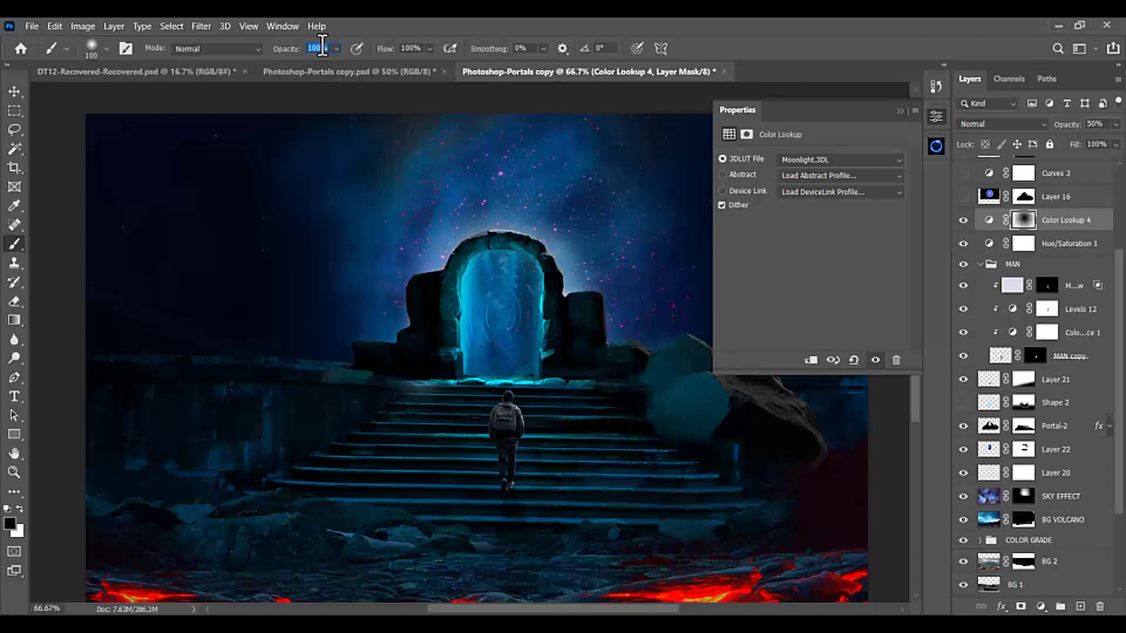
pyautogui.press('Return')
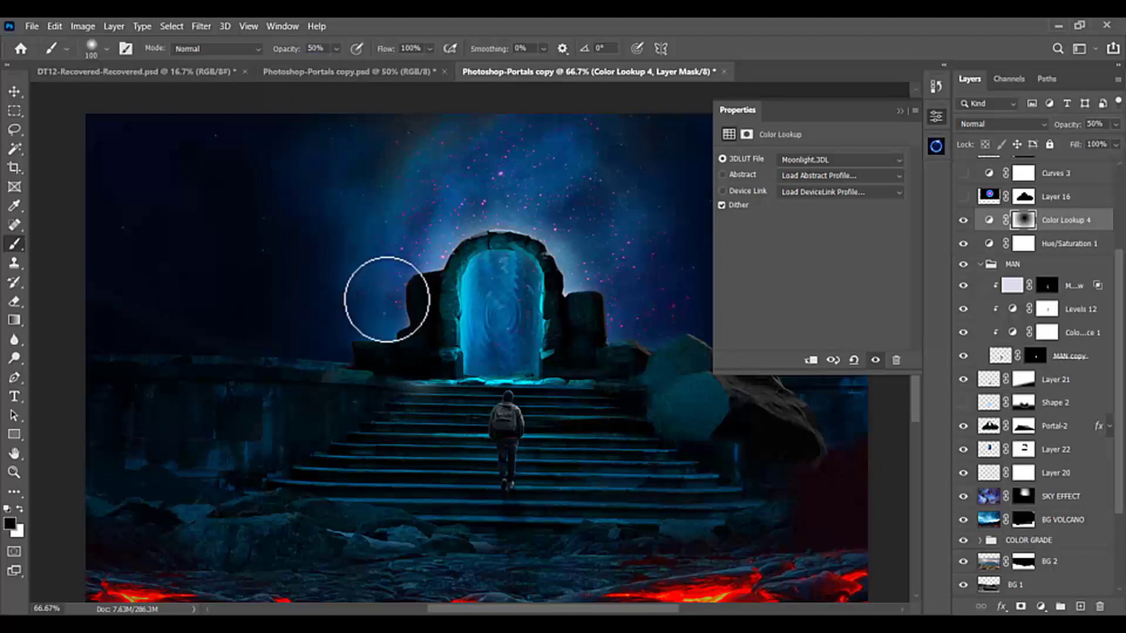
pyautogui.press(']')
pyautogui.press(']')
pyautogui.press(']')
pyautogui.press(']')
pyautogui.press(']')
pyautogui.press(']')
pyautogui.press(']')
pyautogui.press(']')
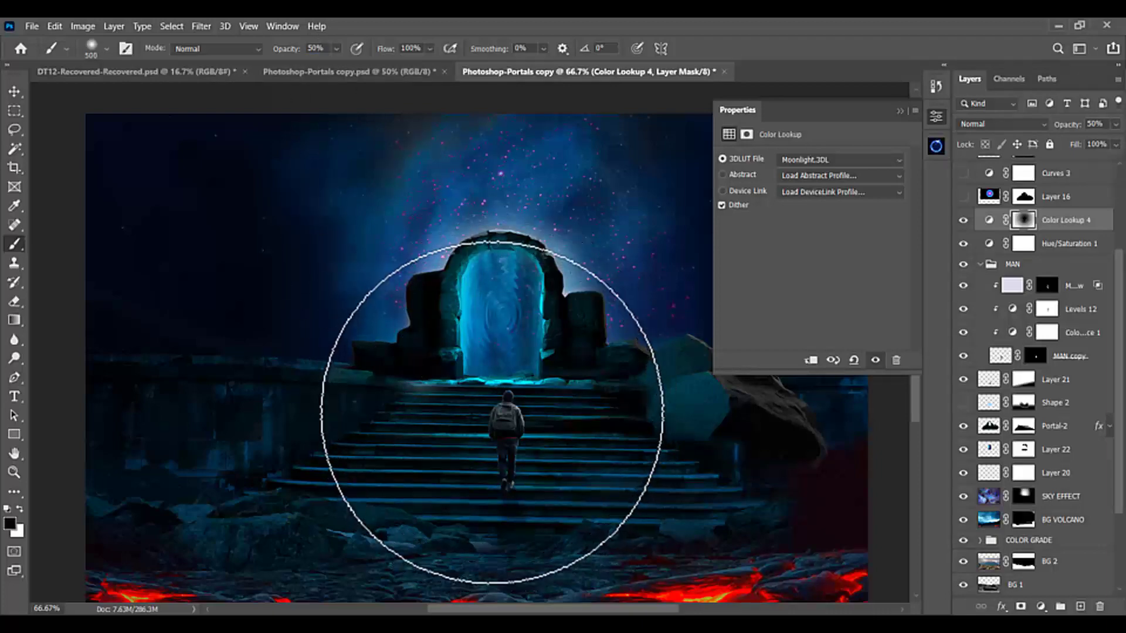
pyautogui.press('[')
pyautogui.press(']')
pyautogui.press(']')
pyautogui.press(']')
pyautogui.press(']')
pyautogui.press(']')
# Paint black on the Color Lookup mask around the boulders beside the stairs with the brush reduced to size 250 and 175.
pyautogui.press('[')
pyautogui.press('[')
pyautogui.press('[')
pyautogui.press('[')
pyautogui.press('[')
pyautogui.press('[')
pyautogui.press('[')
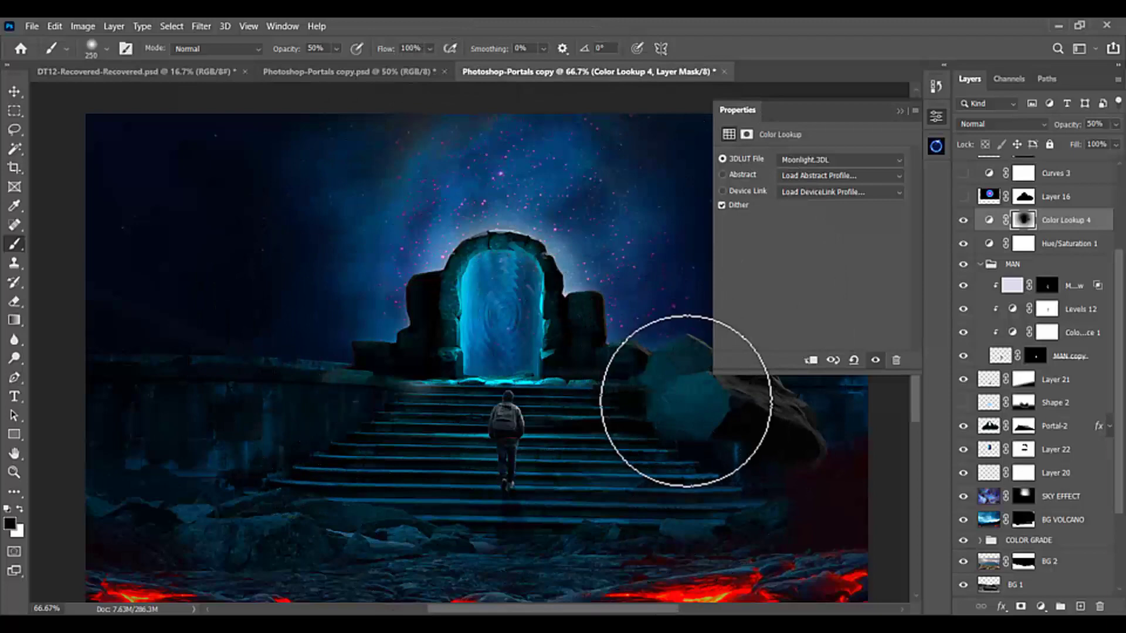
pyautogui.press('[')
pyautogui.press('[')
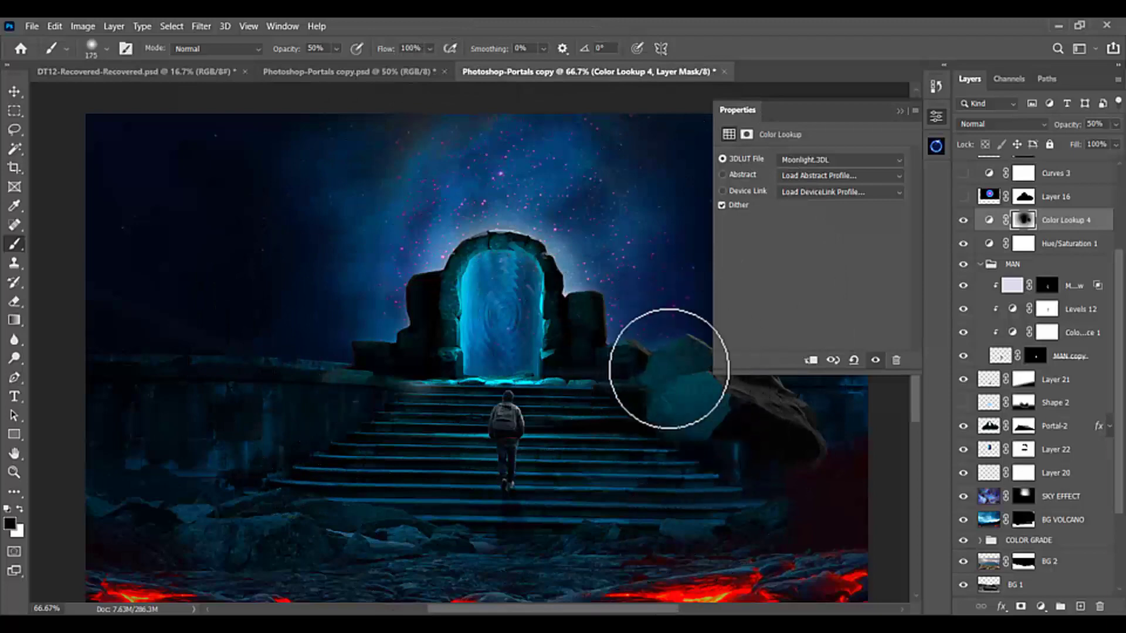
# Refine the Color Lookup mask around the portal threshold and the stairs near the man with black brushes of size 70 and 25.
pyautogui.press('[')
pyautogui.press('[')
pyautogui.press('[')
pyautogui.press('[')
pyautogui.press('[')
pyautogui.press('[')
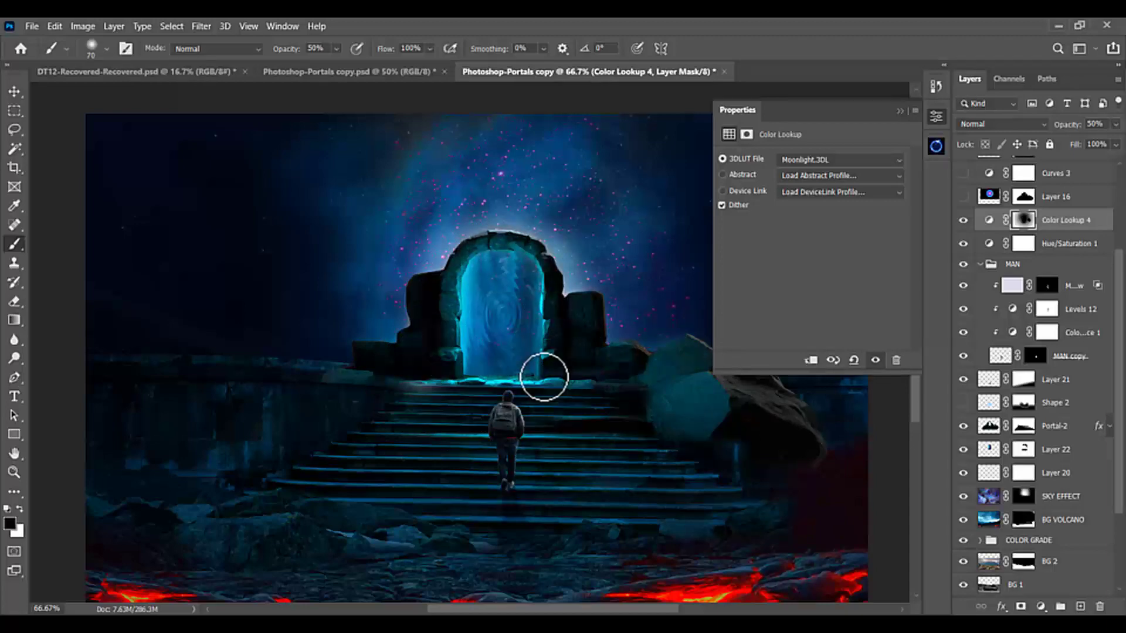
pyautogui.press('[')
pyautogui.press('[')
pyautogui.press('[')
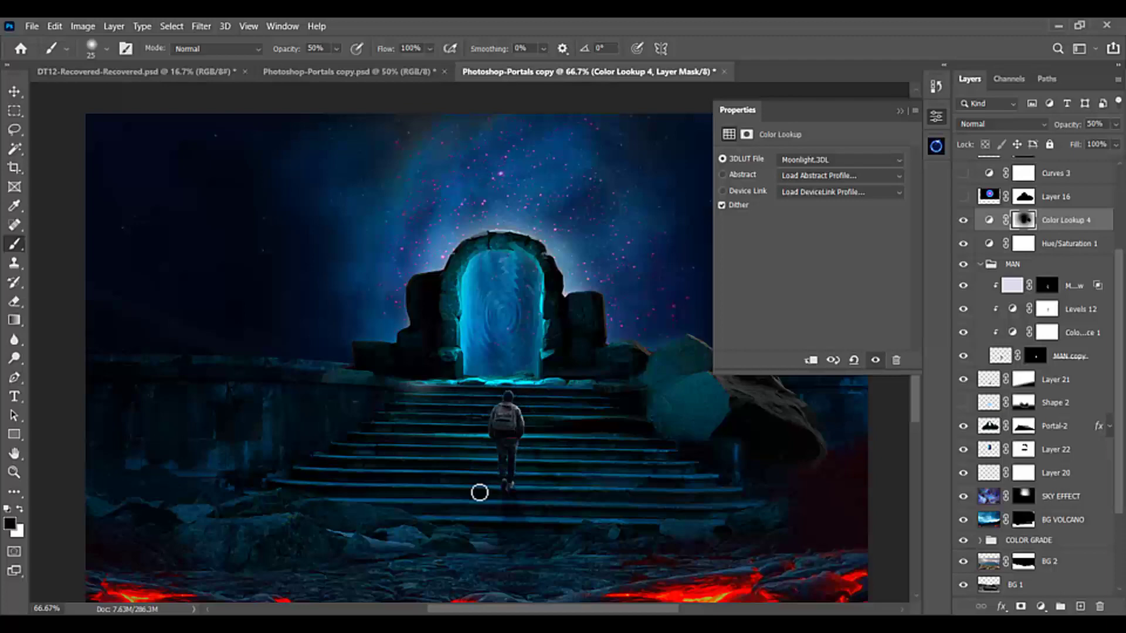
# Paint black on the Color Lookup mask over the rocks at the foot of the stairs with a brush of size 80 to 90.
pyautogui.press(']')
pyautogui.press(']')
pyautogui.press(']')
pyautogui.press(']')
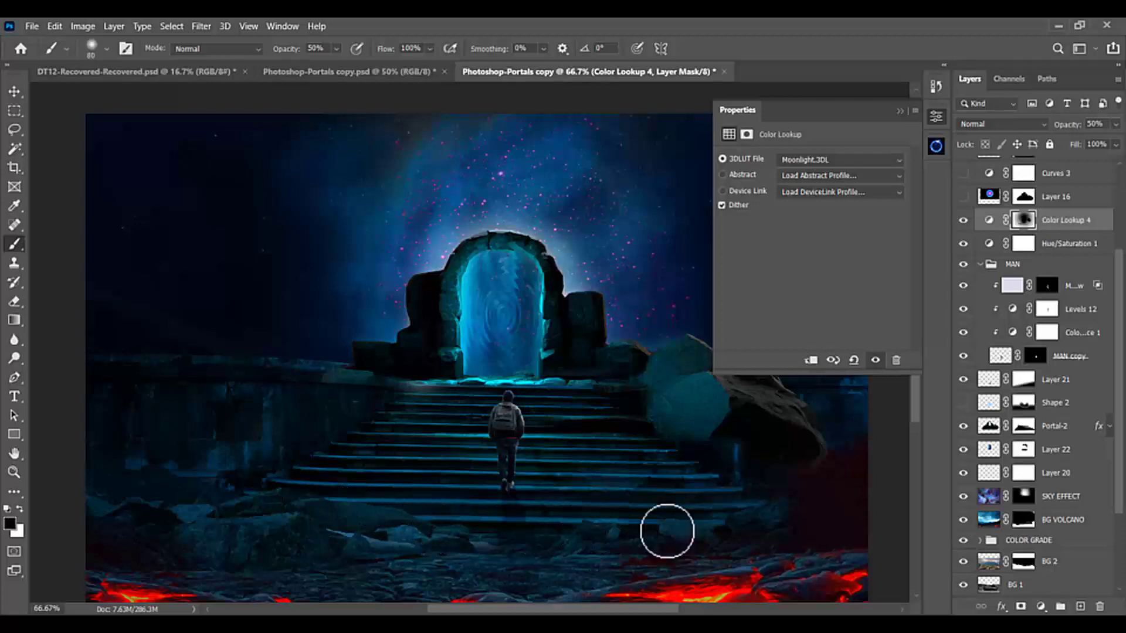
pyautogui.press(']')
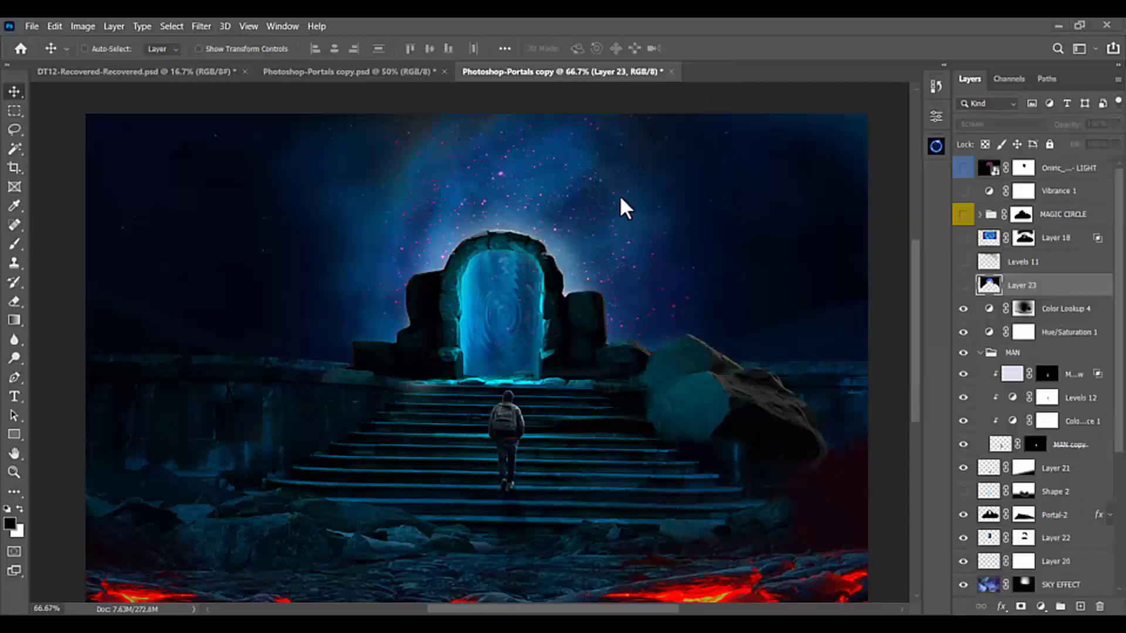
# Show Layer 23 with the glowing blue ring and the Levels 11 layer with the fiery nebula.
pyautogui.click(963, 286)
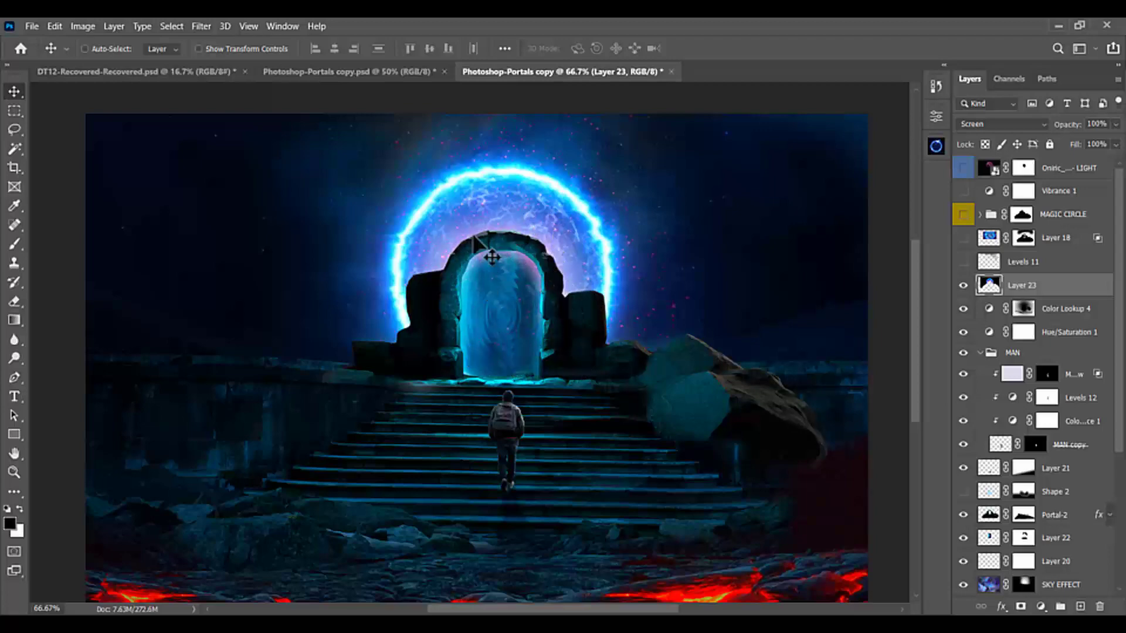
pyautogui.click(1023, 261)
pyautogui.click(963, 262)
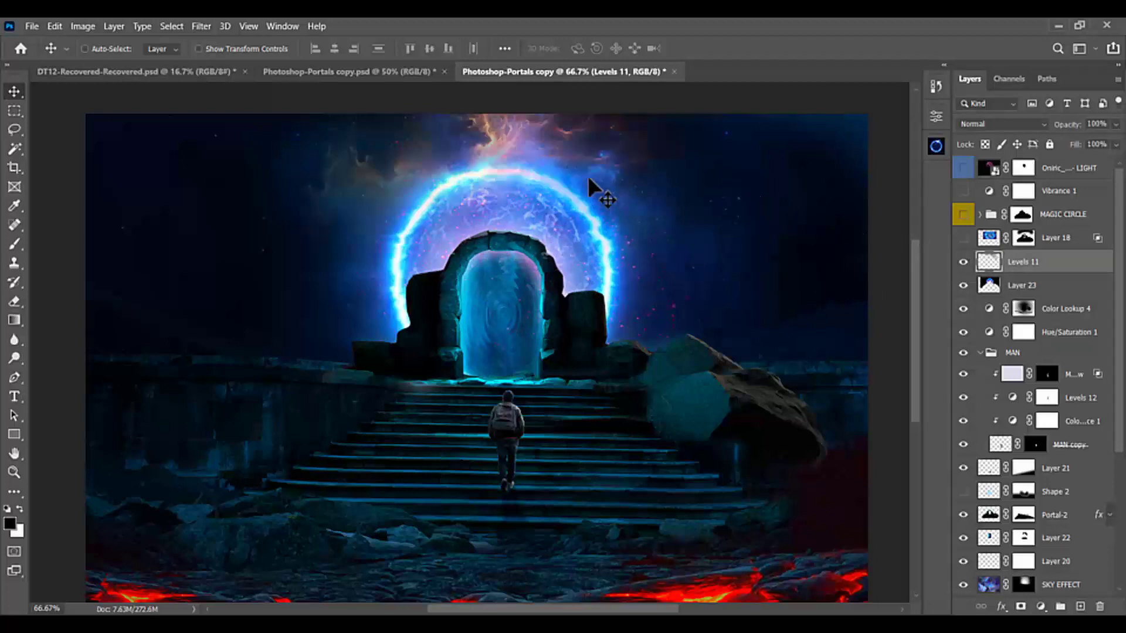
# Add a mask to Levels 11 and paint black with a size 300 brush at 50% opacity over the sky on both sides of the portal.
pyautogui.click(1022, 607)
pyautogui.press('b')
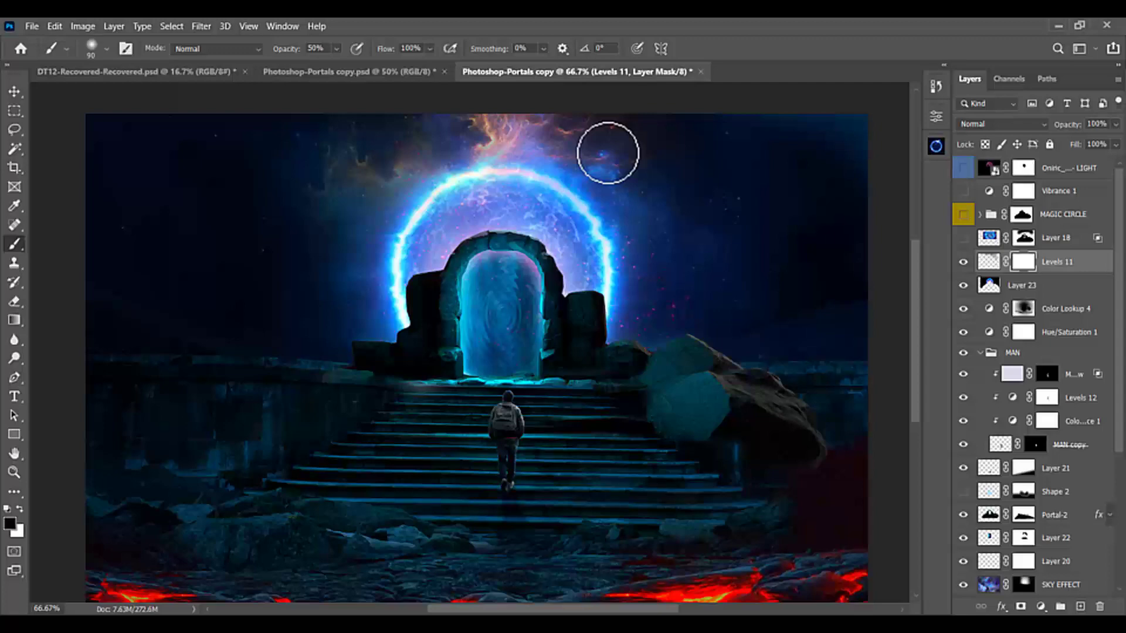
pyautogui.press(']')
pyautogui.press(']')
pyautogui.press(']')
pyautogui.press(']')
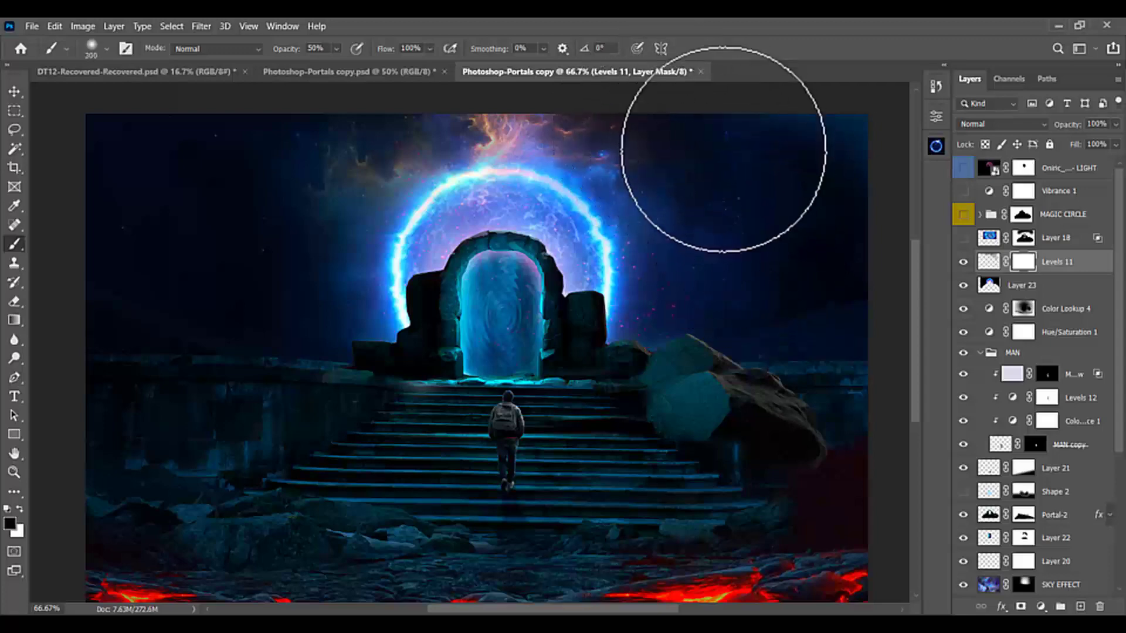
pyautogui.moveTo(812, 255)
pyautogui.mouseDown()
pyautogui.moveTo(748, 221)
pyautogui.moveTo(703, 327)
pyautogui.mouseUp()
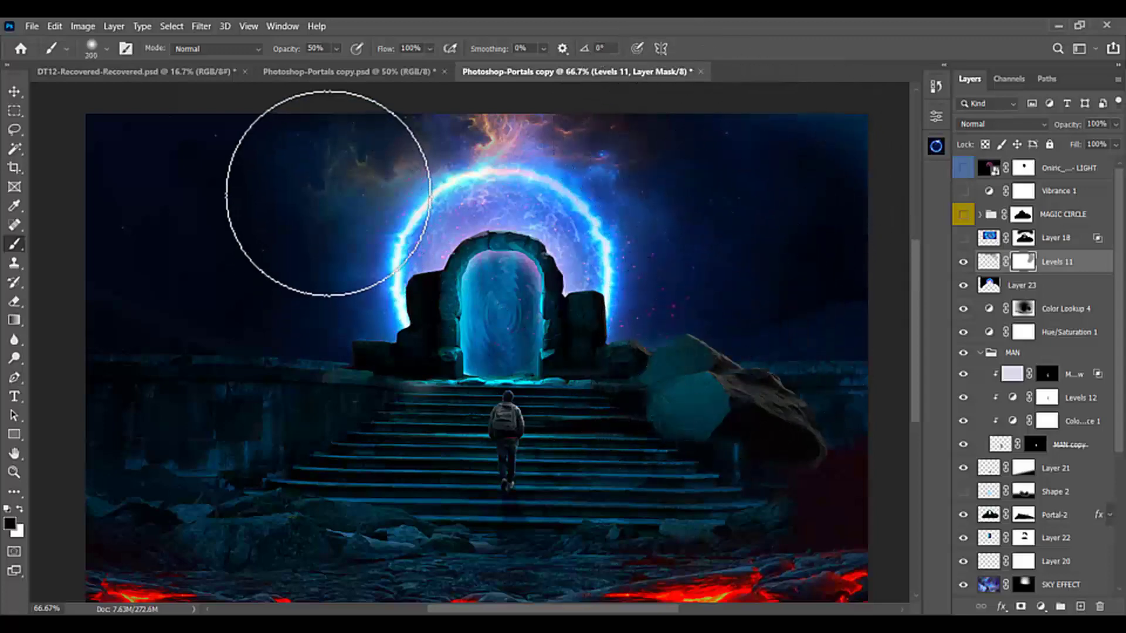
pyautogui.moveTo(288, 260)
pyautogui.mouseDown()
pyautogui.moveTo(323, 390)
pyautogui.moveTo(269, 210)
pyautogui.moveTo(341, 156)
pyautogui.moveTo(259, 254)
pyautogui.moveTo(296, 383)
pyautogui.mouseUp()
# Show Layer 18 with the blue lightning texture and the MAGIC CIRCLE group around the portal.
pyautogui.click(1077, 241)
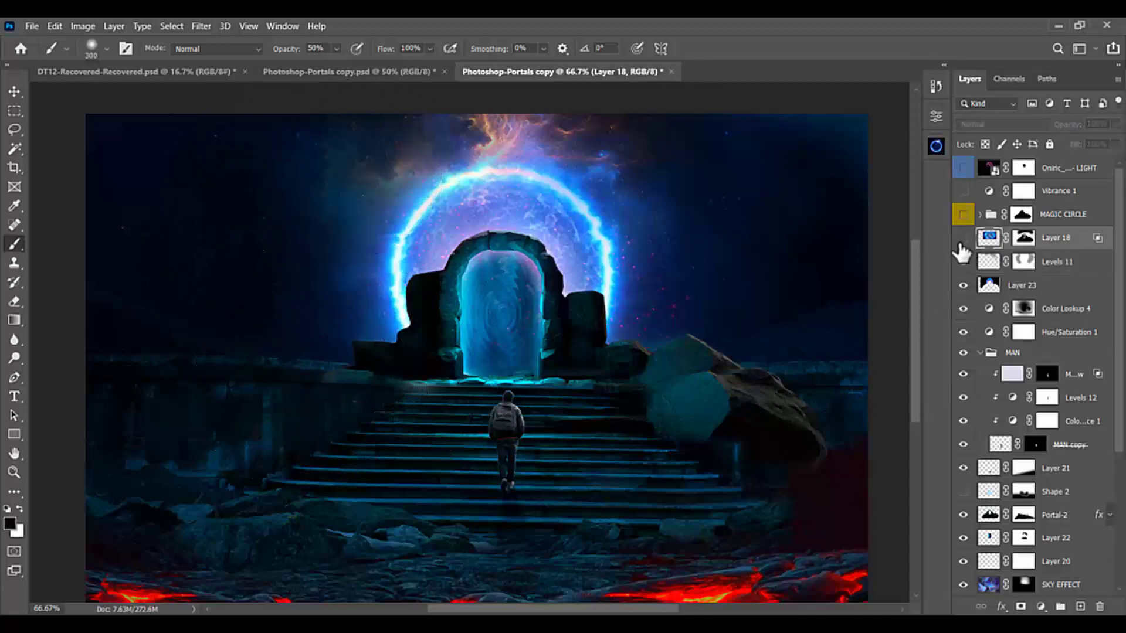
pyautogui.click(963, 239)
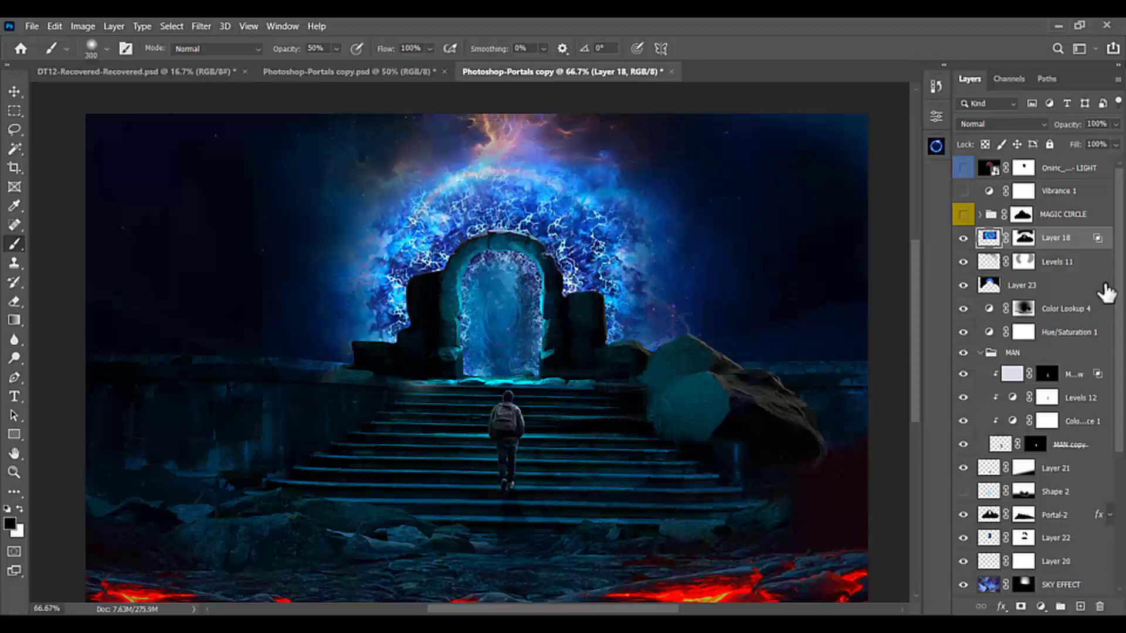
pyautogui.click(1045, 215)
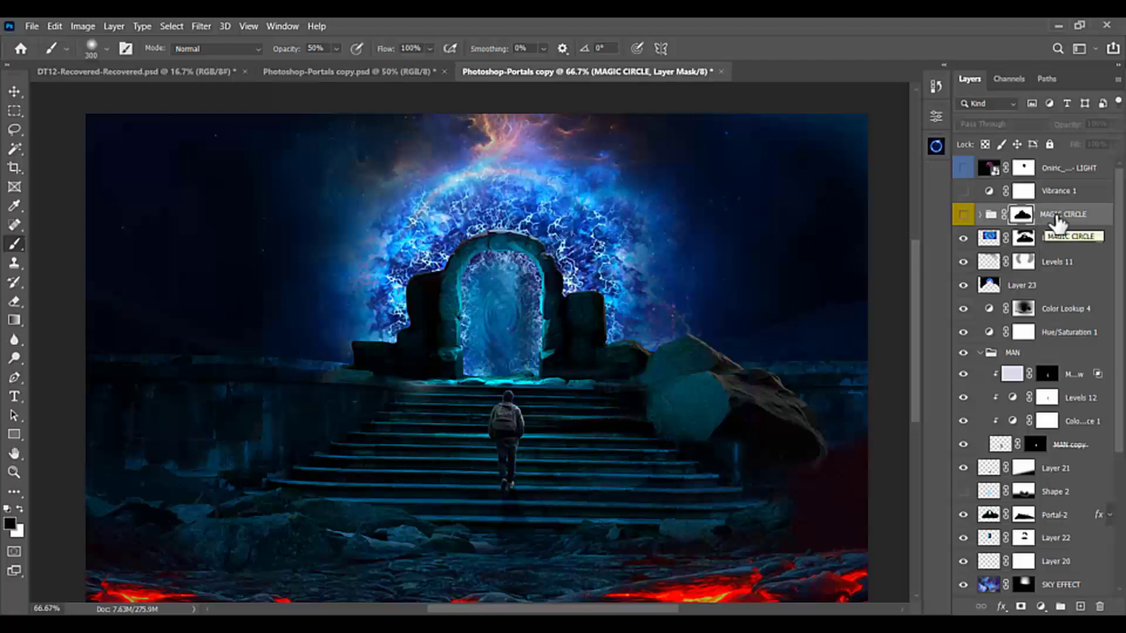
pyautogui.click(963, 215)
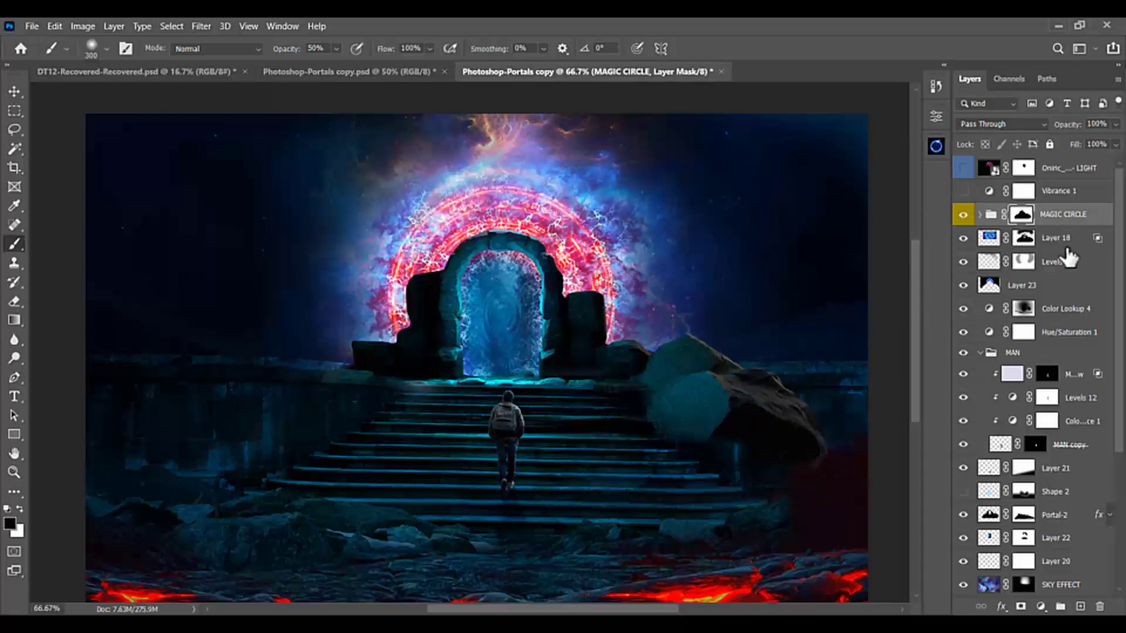
# Add a Vibrance adjustment above the MAGIC CIRCLE group with vibrance -12 and saturation +10.
pyautogui.click(1040, 608)
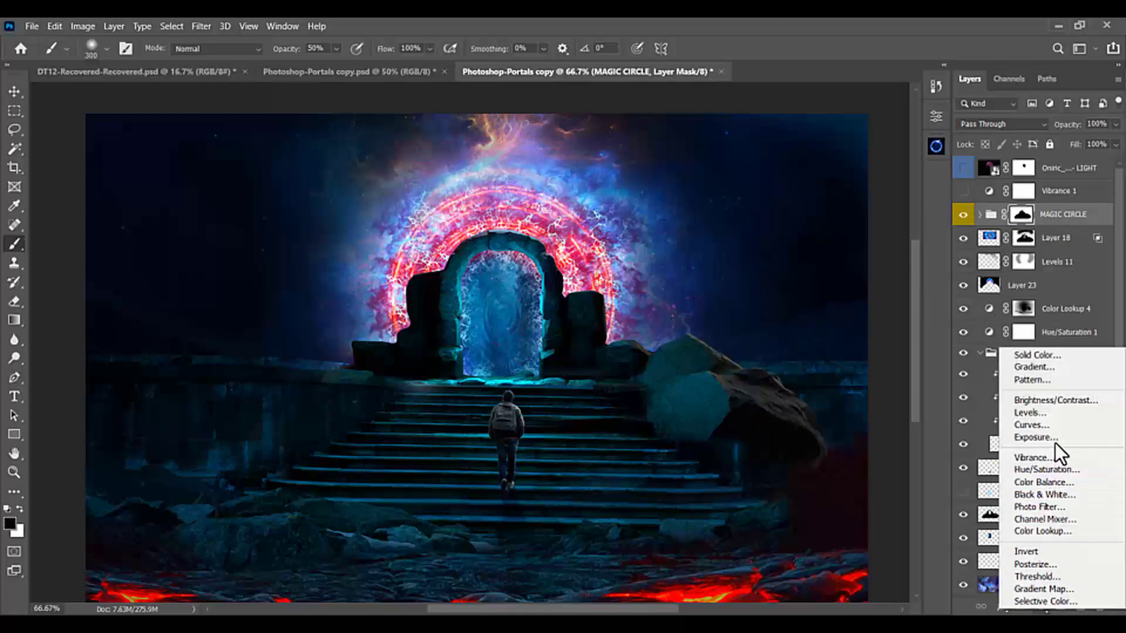
pyautogui.click(1047, 462)
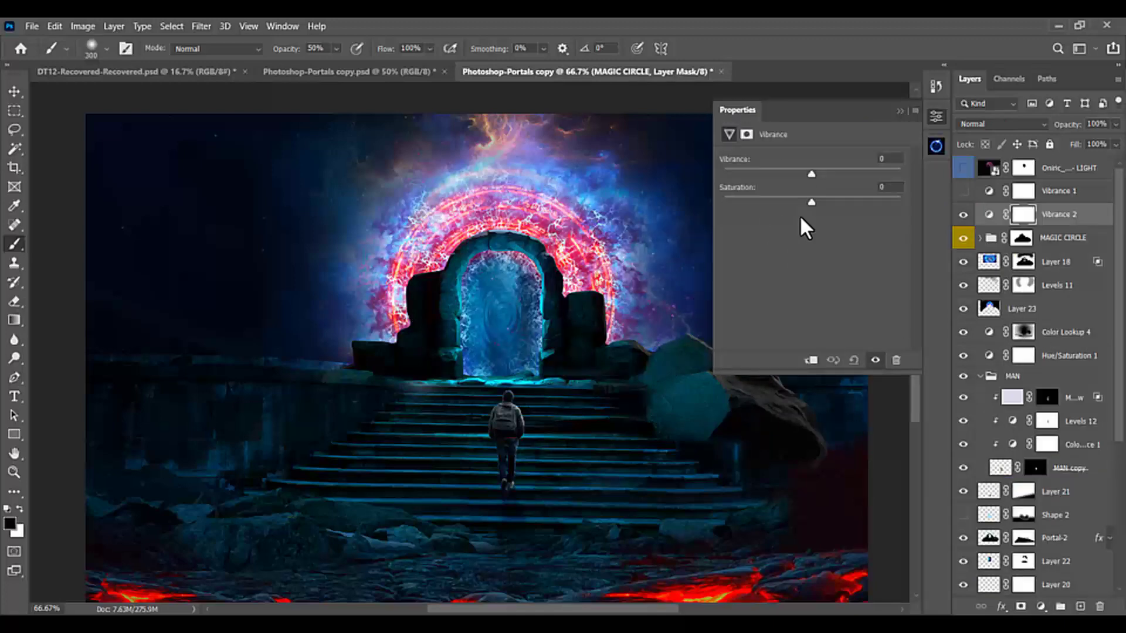
pyautogui.moveTo(810, 174); pyautogui.dragTo(802, 175)
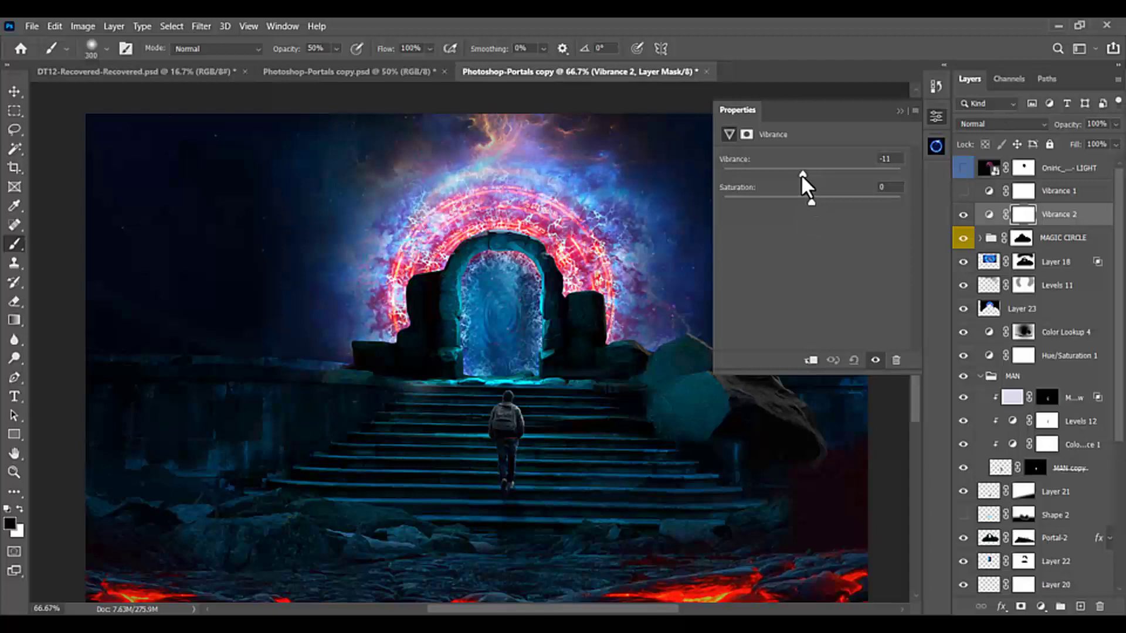
pyautogui.moveTo(811, 201); pyautogui.dragTo(819, 201)
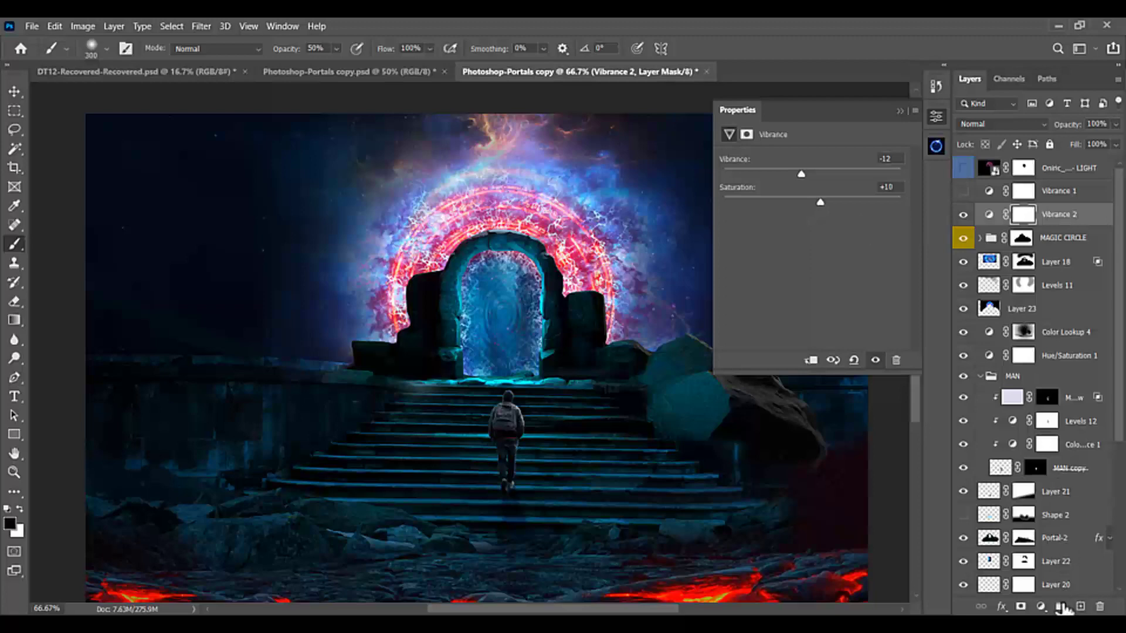
# Add a Curves adjustment above the new Vibrance layer, raising the highlights slightly and placing a control point in the shadows.
pyautogui.click(1041, 606)
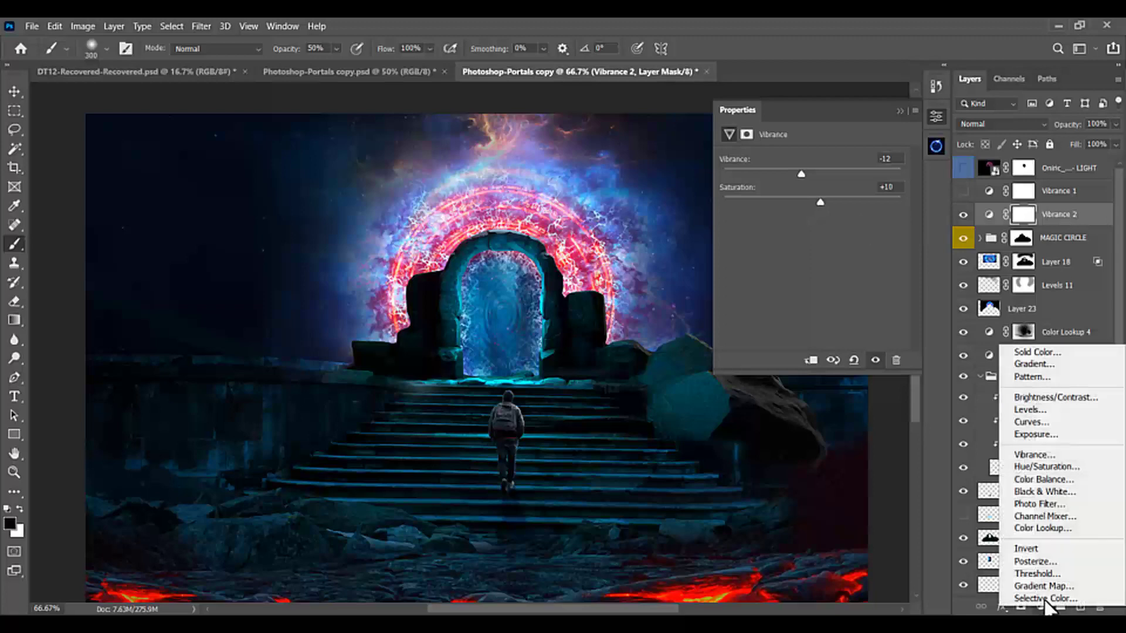
pyautogui.click(1033, 423)
pyautogui.moveTo(868, 222); pyautogui.dragTo(868, 215)
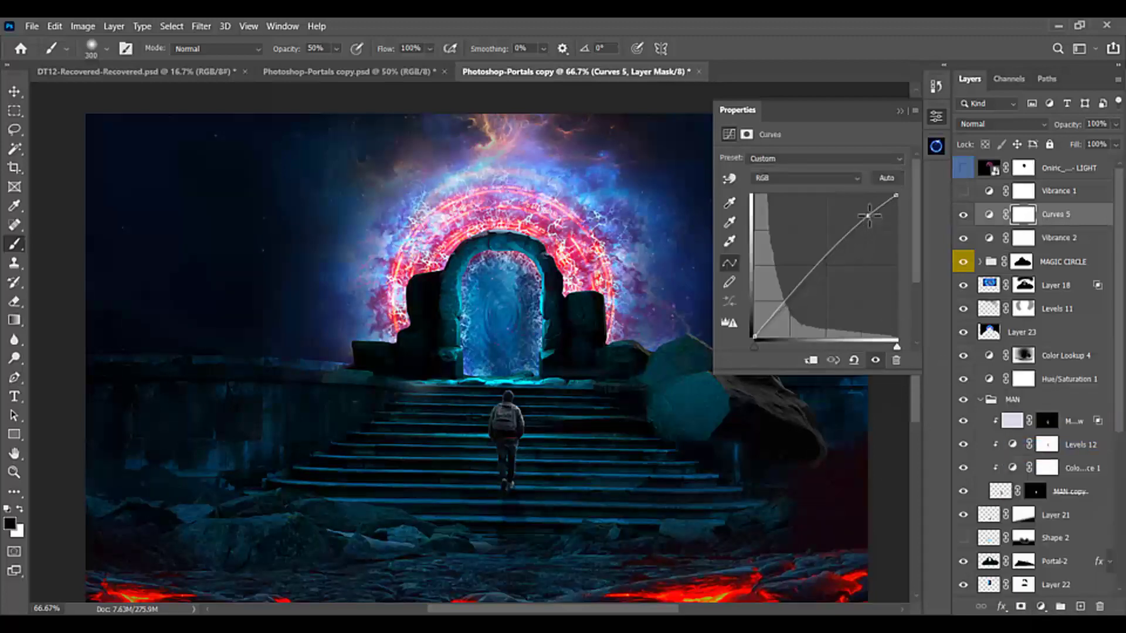
pyautogui.moveTo(799, 286); pyautogui.dragTo(802, 287)
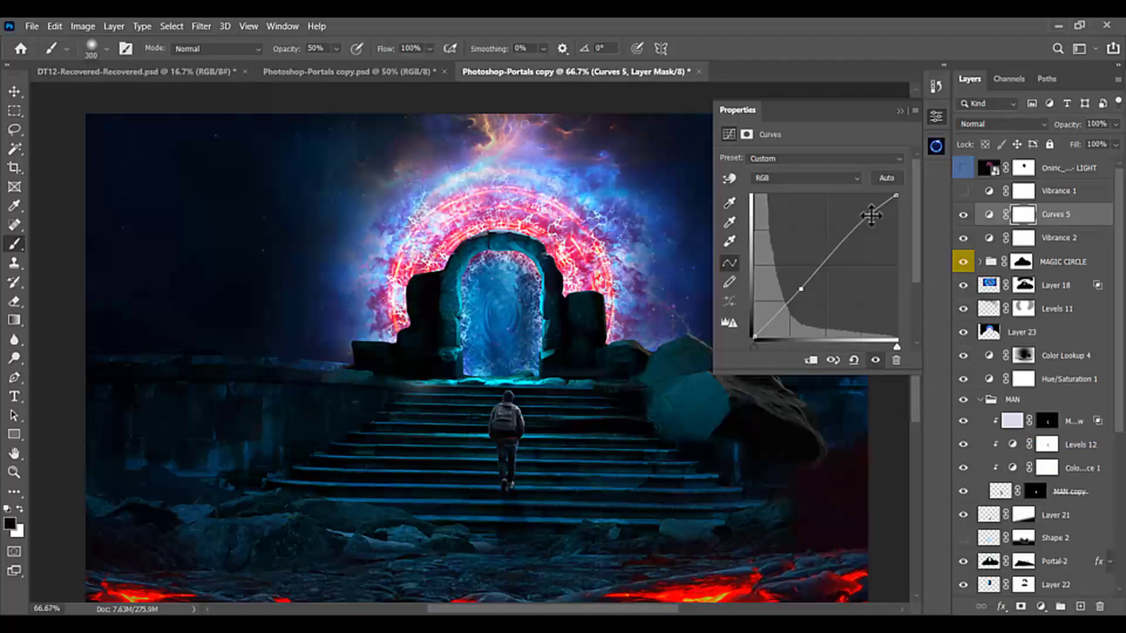